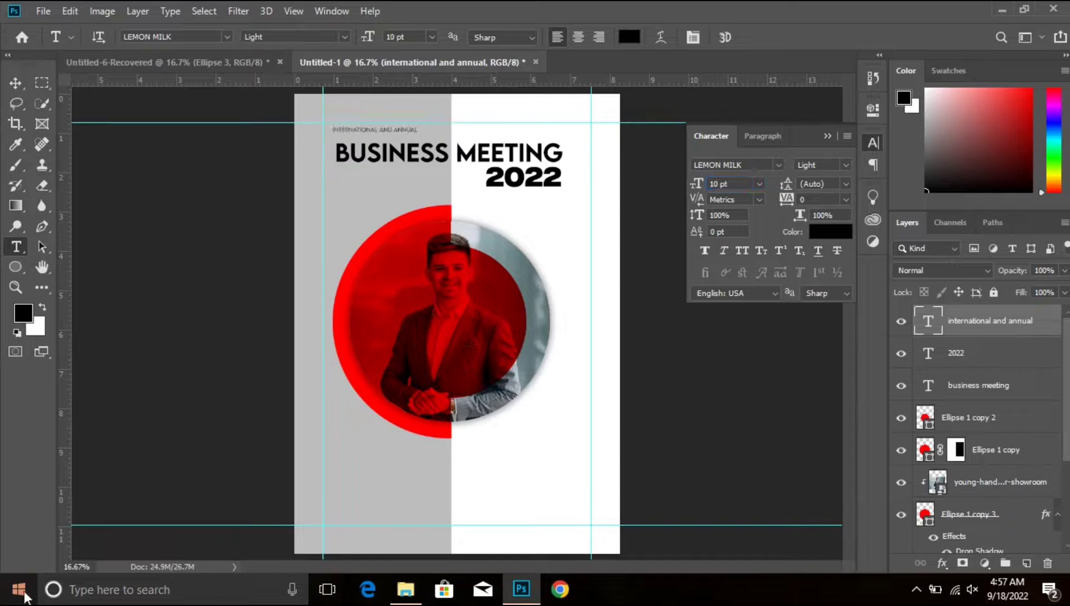
# Set the "International and annual" text to 12 pt with a tracking of 100 and shift it slightly upward.
pyautogui.press('Return')
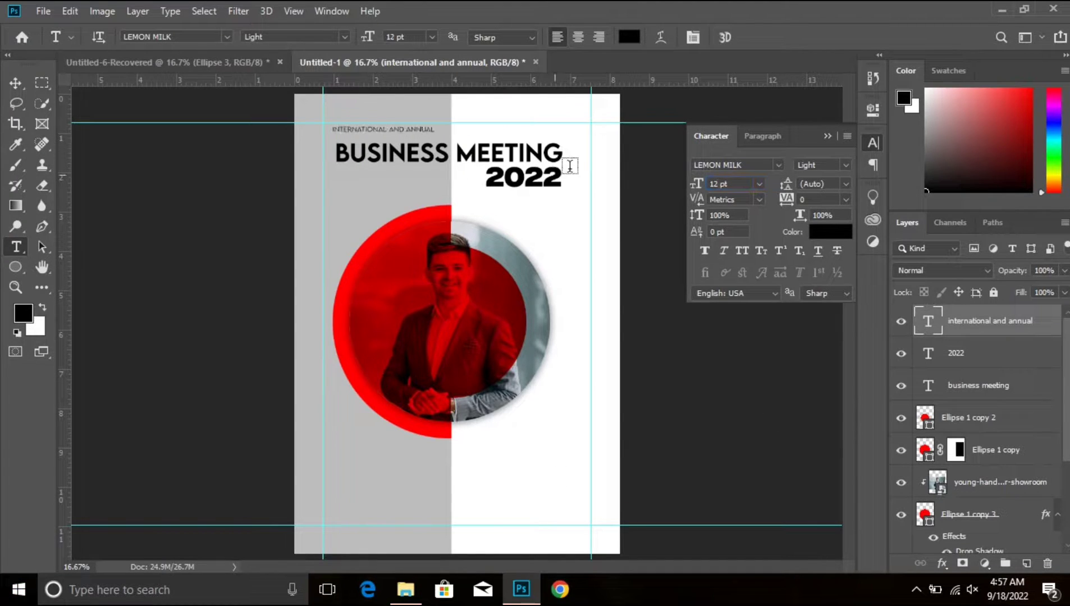
pyautogui.moveTo(785, 200); pyautogui.dragTo(786, 200)
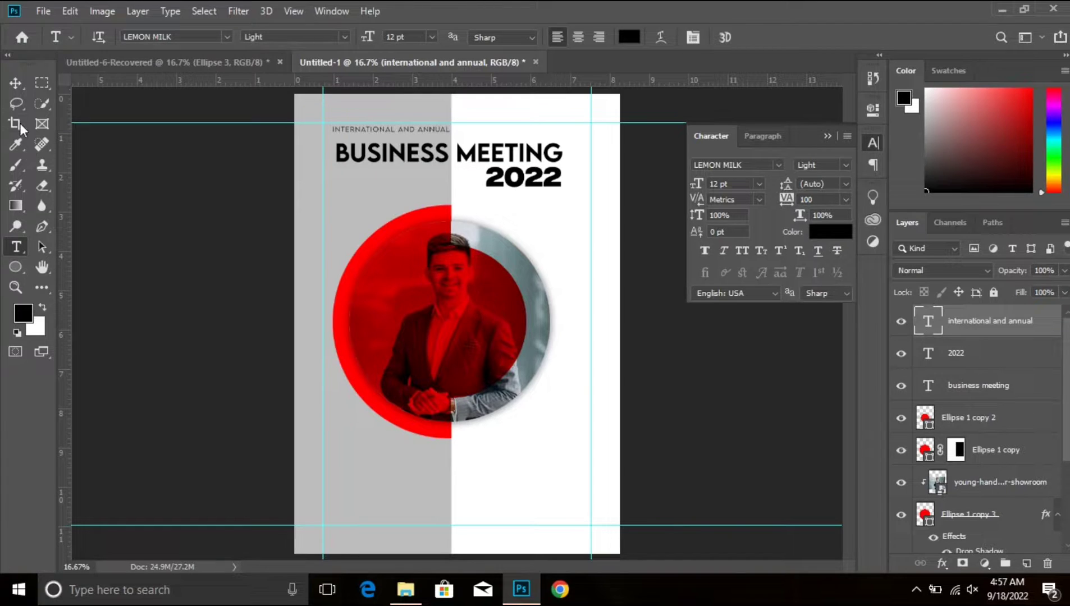
pyautogui.click(15, 83)
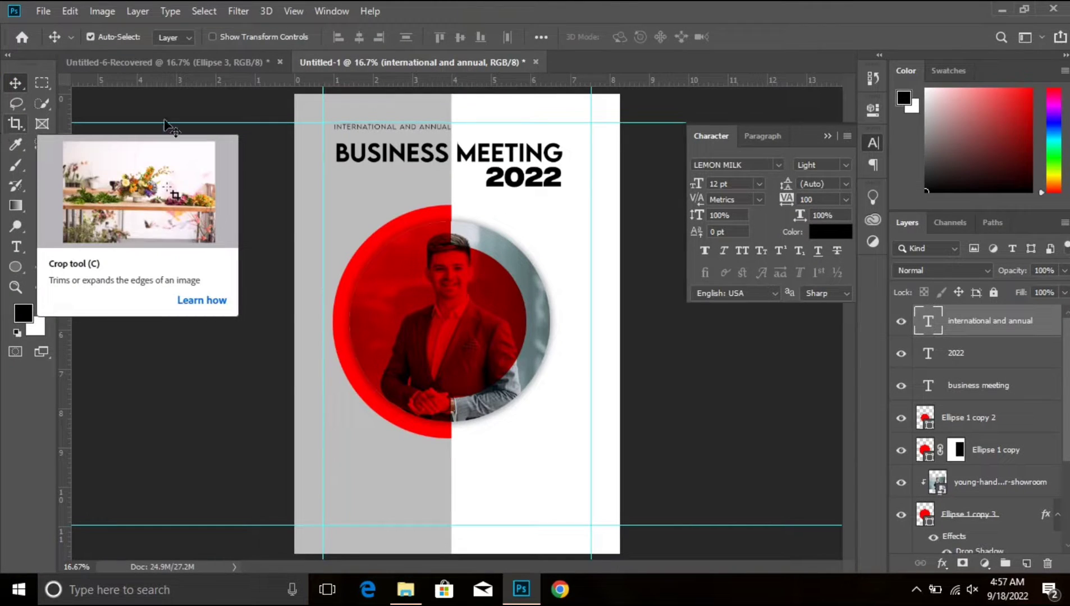
# Move the "Business Meeting" and "2022" text together upward until they sit just beneath the "International and annual" line.
pyautogui.click(1007, 392)
pyautogui.keyDown('shift'); pyautogui.click(993, 361); pyautogui.keyUp('shift')
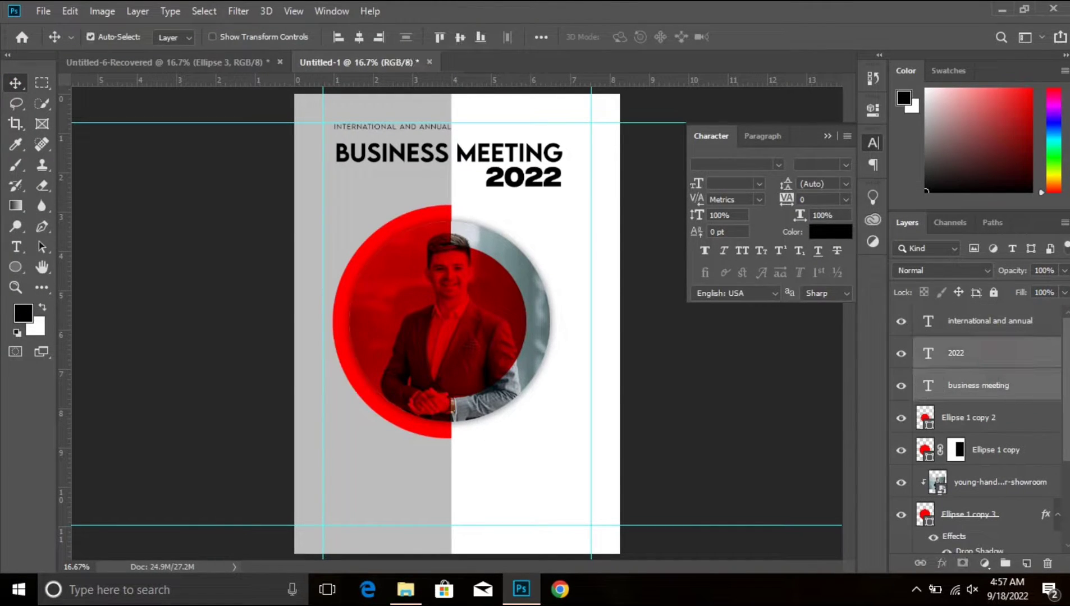
pyautogui.hotkey('shift', 'Up')
pyautogui.hotkey('shift', 'Up')
pyautogui.hotkey('shift', 'Up')
pyautogui.hotkey('shift', 'Up')
pyautogui.hotkey('shift', 'Up')
pyautogui.hotkey('shift', 'Up')
pyautogui.hotkey('shift', 'Up')
pyautogui.hotkey('shift', 'Up')
pyautogui.hotkey('shift', 'Up')
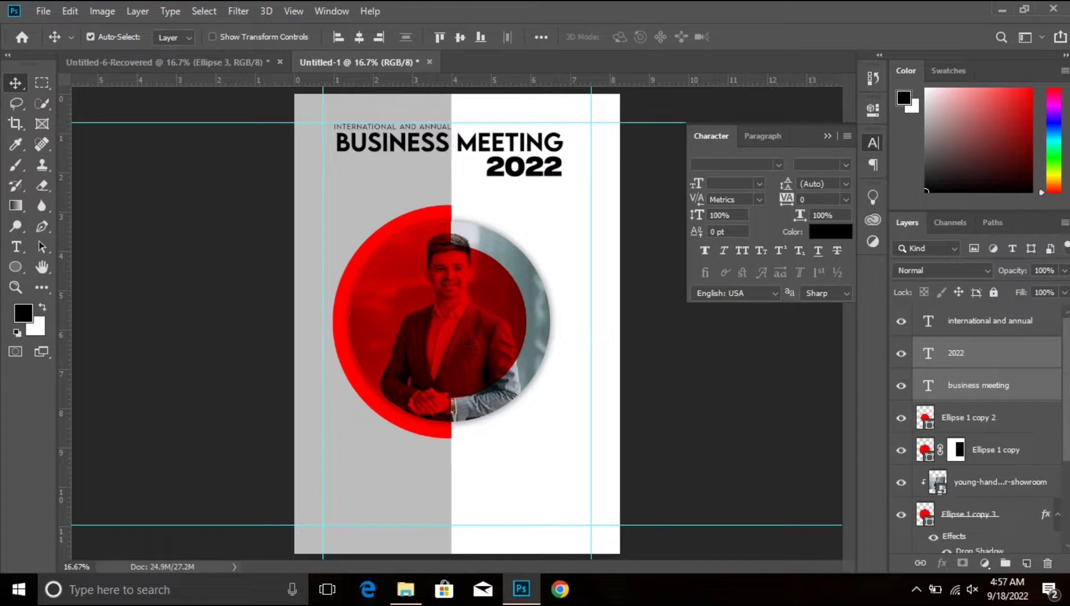
pyautogui.click(828, 136)
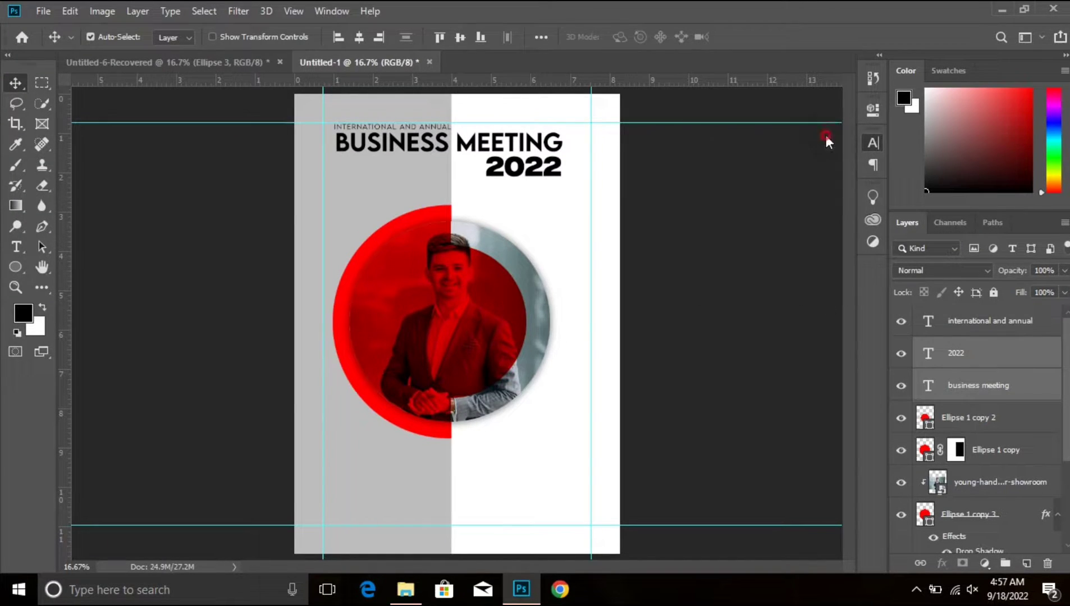
# Draw a circle about 3106 px wide above the Rectangle 1 layer, starting at the page's centre line and extending past the right edge.
pyautogui.scroll(-3, 1005, 512)
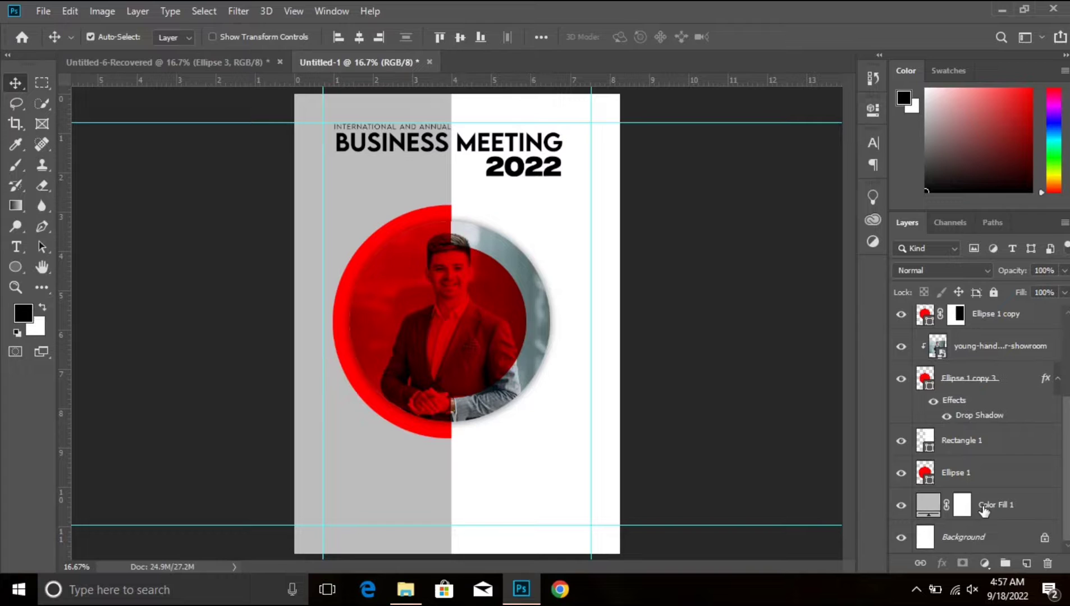
pyautogui.click(987, 442)
pyautogui.click(15, 267)
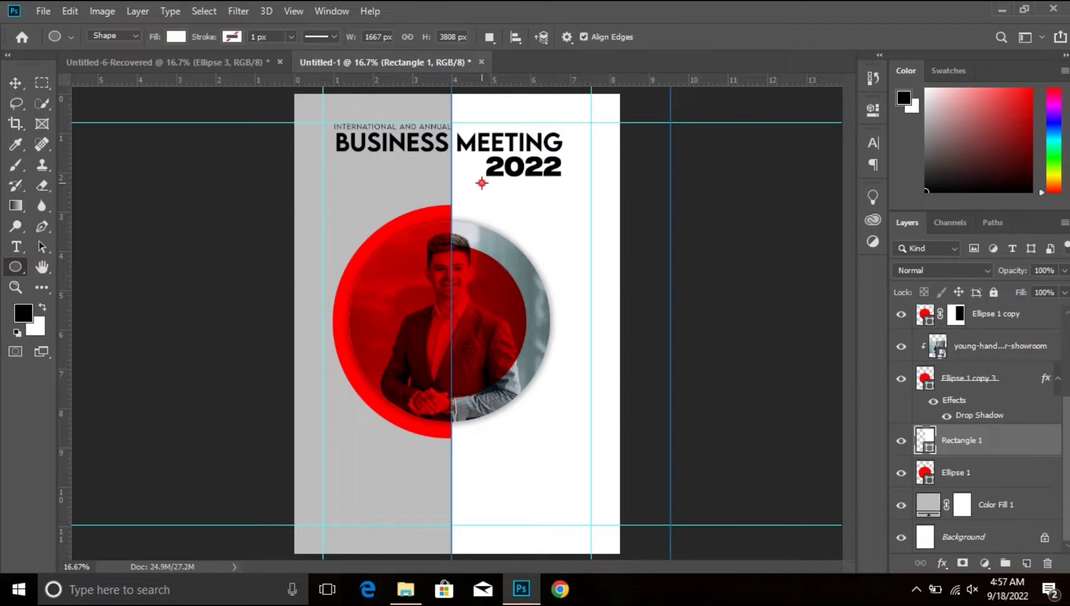
pyautogui.moveTo(452, 123); pyautogui.dragTo(862, 514)
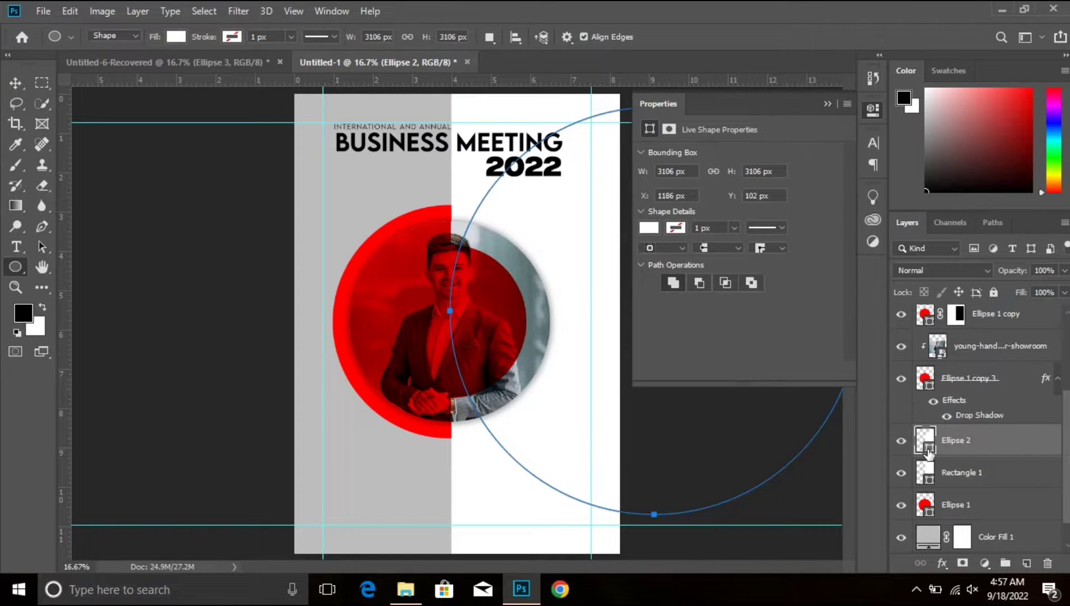
# Fill the new large circle with the grey bdbdbd sampled from the left half of the page.
pyautogui.doubleClick(927, 444)
pyautogui.click(303, 190)
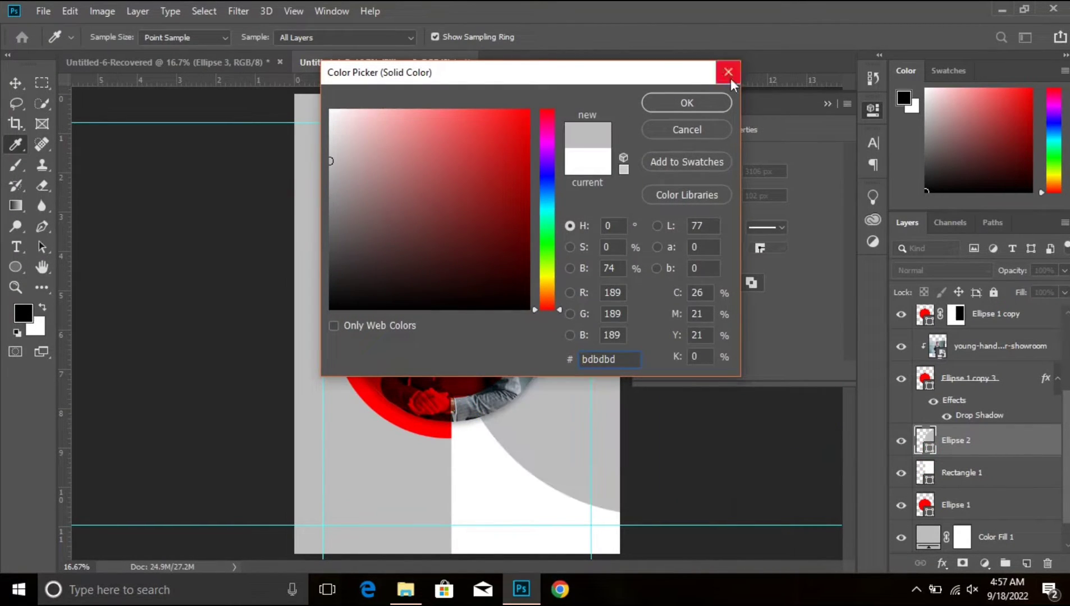
pyautogui.click(687, 103)
pyautogui.click(828, 103)
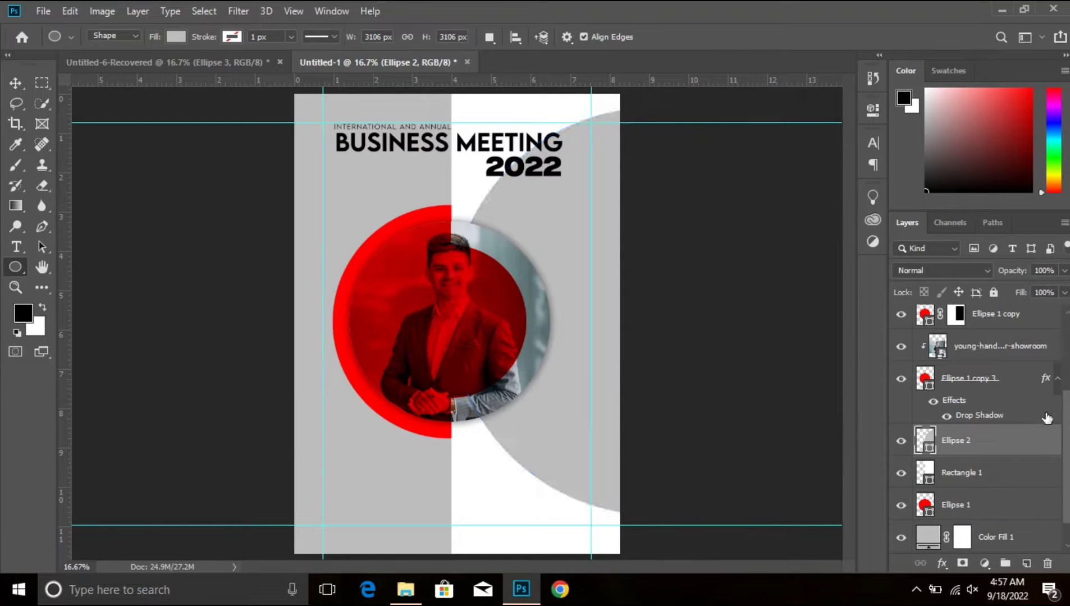
# Duplicate the large grey circle onto the left half of the page and place the copy beneath the Rectangle 1 layer.
pyautogui.click(993, 437)
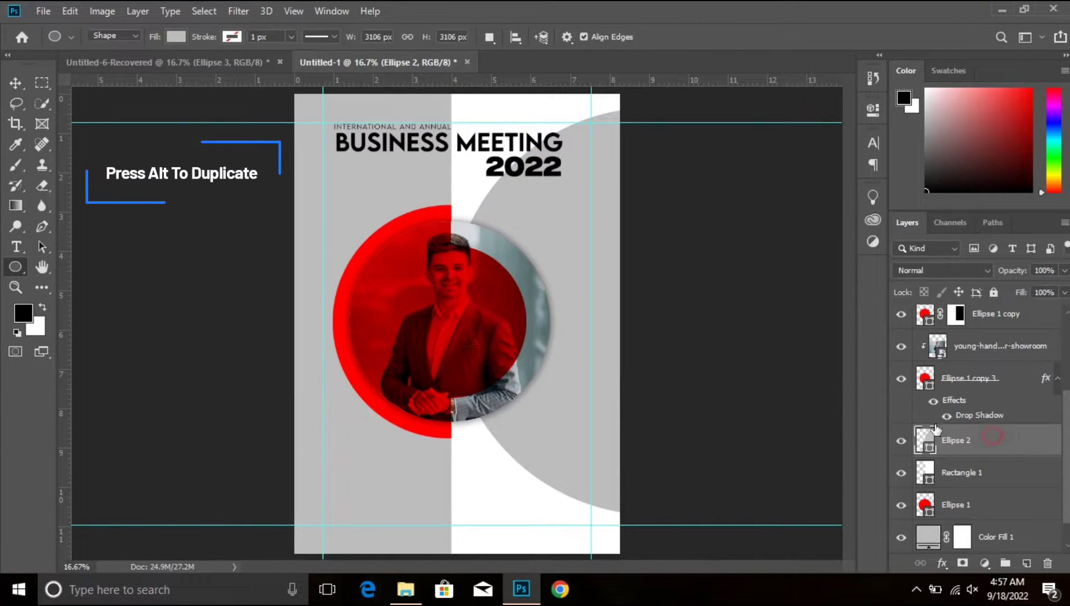
pyautogui.click(15, 82)
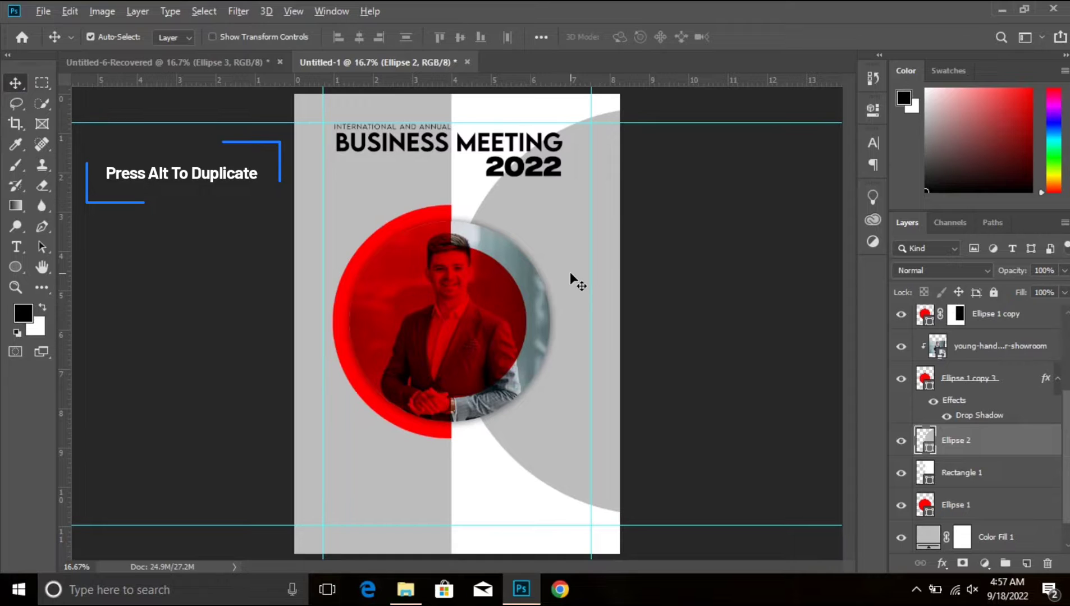
pyautogui.moveTo(564, 272); pyautogui.dragTo(170, 258)
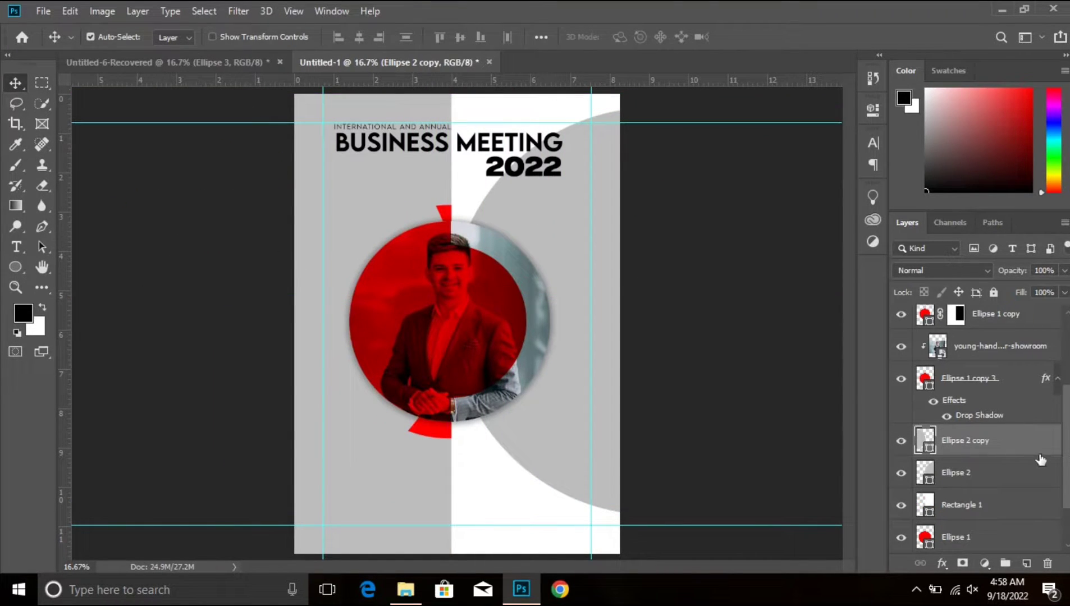
pyautogui.moveTo(1041, 460); pyautogui.dragTo(1027, 522)
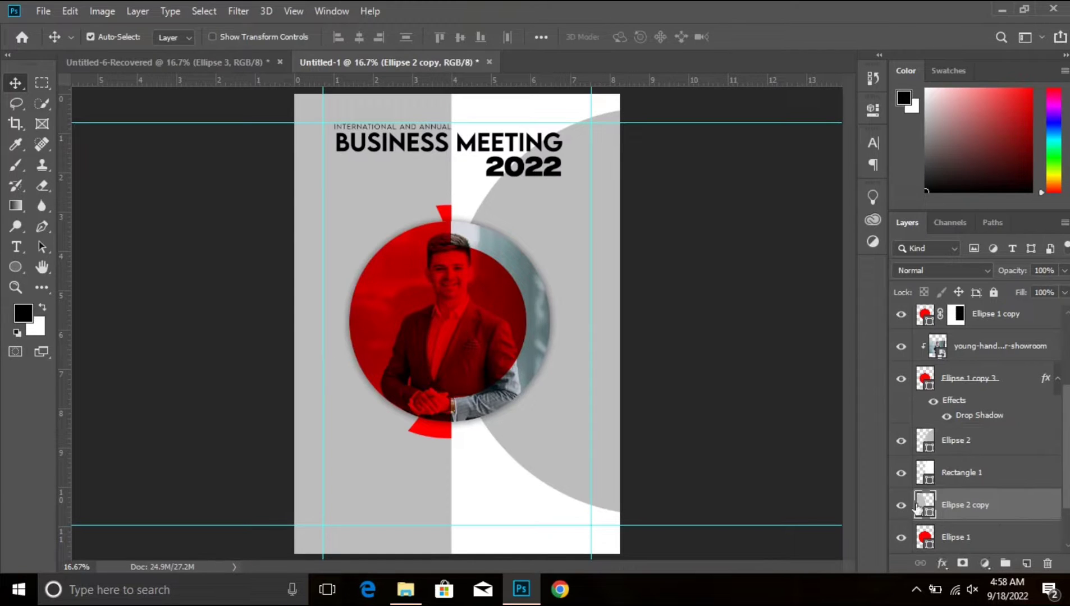
# Fill the duplicated left circle with white (ffffff).
pyautogui.doubleClick(930, 515)
pyautogui.click(501, 512)
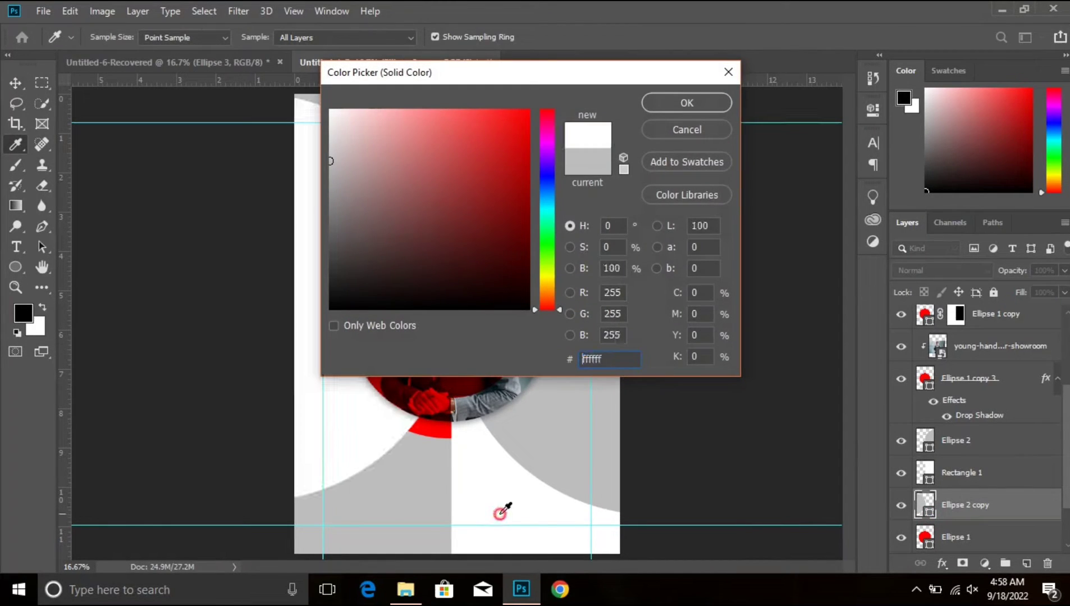
pyautogui.click(687, 103)
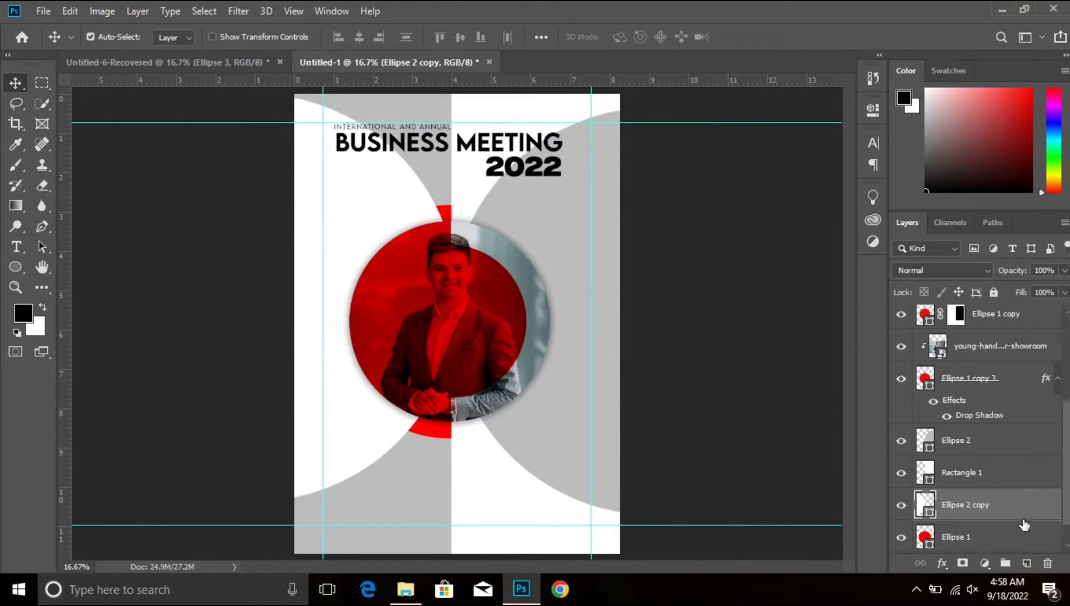
# Move the Ellipse 2 copy layer beneath Ellipse 1 and set the opacity of both large circles to 35%.
pyautogui.scroll(-2, 1027, 483)
pyautogui.moveTo(1030, 444); pyautogui.dragTo(1025, 492)
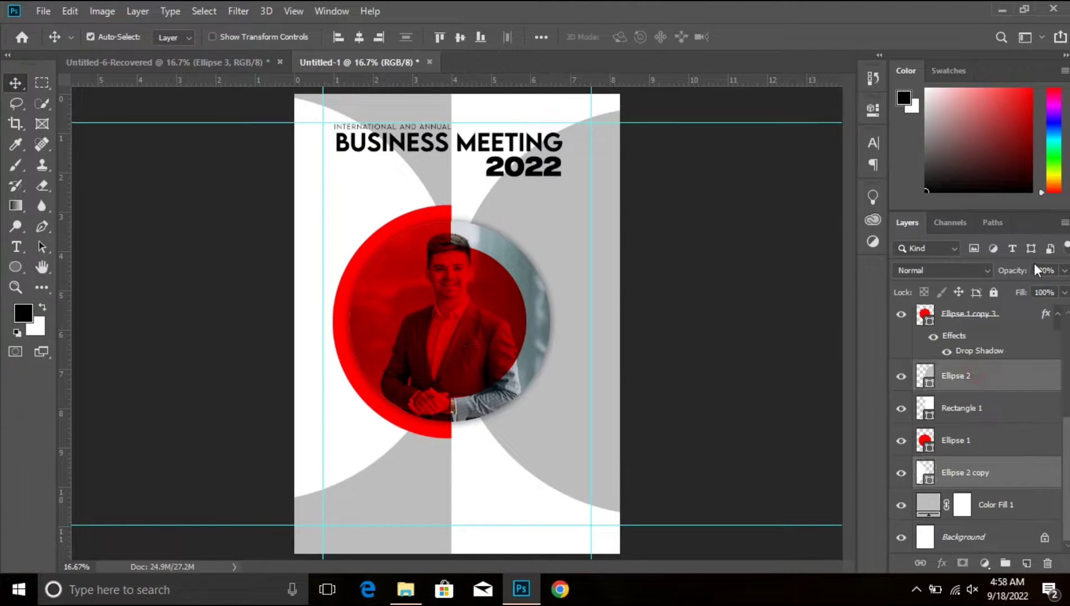
pyautogui.keyDown('ctrl'); pyautogui.click(981, 377); pyautogui.keyUp('ctrl')
pyautogui.moveTo(1011, 271); pyautogui.dragTo(995, 273)
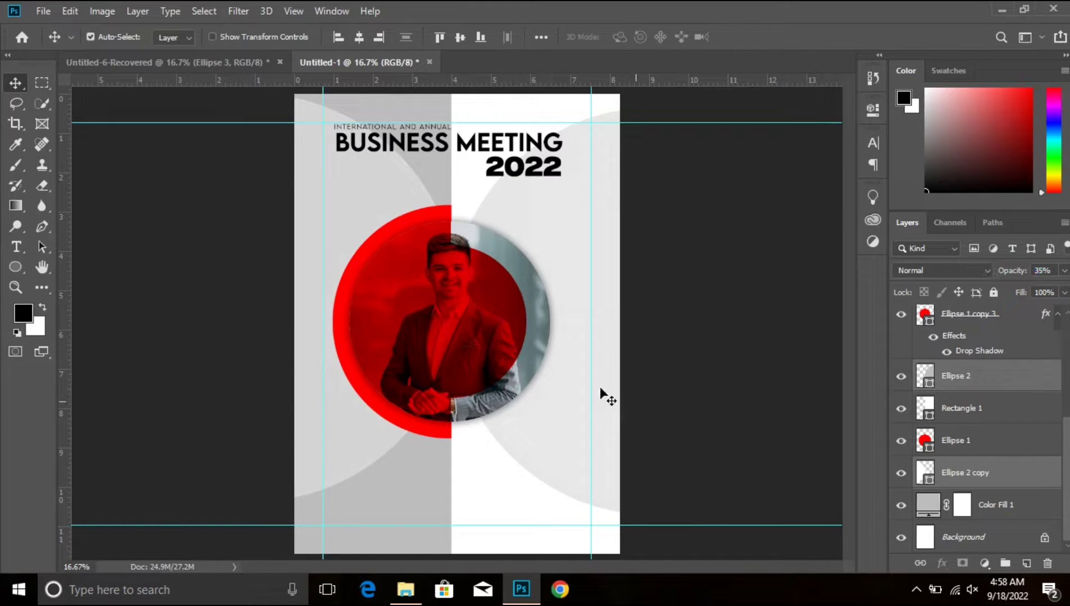
# Draw a vertical rectangle about 133 × 931 px near the page's left edge and fill it with white.
pyautogui.rightClick(15, 267)
pyautogui.click(62, 296)
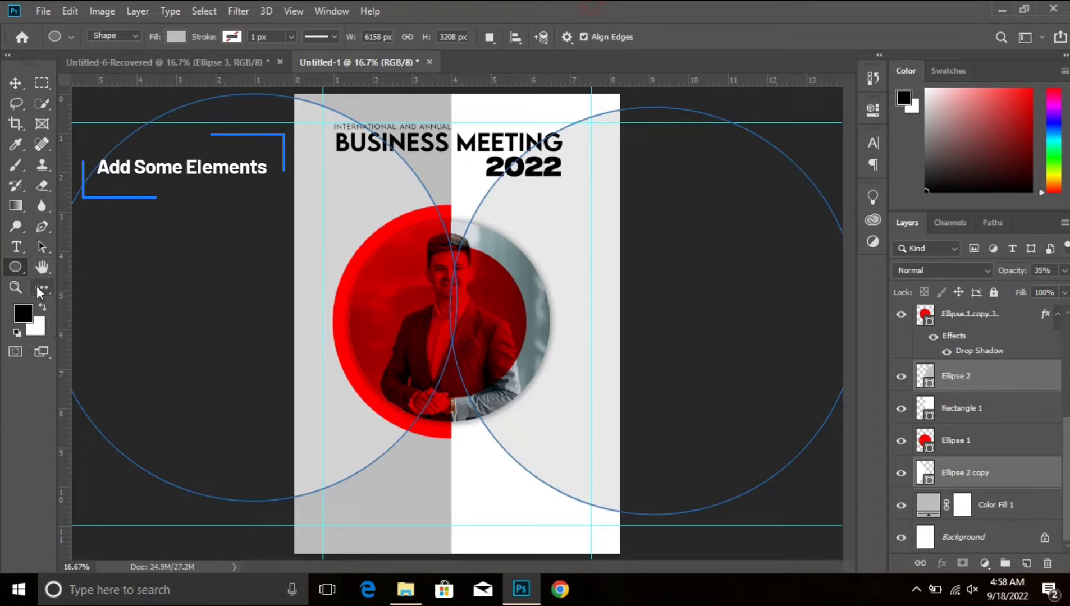
pyautogui.rightClick(16, 268)
pyautogui.click(63, 263)
pyautogui.moveTo(299, 186)
pyautogui.mouseDown()
pyautogui.moveTo(316, 241)
pyautogui.moveTo(317, 308)
pyautogui.mouseUp()
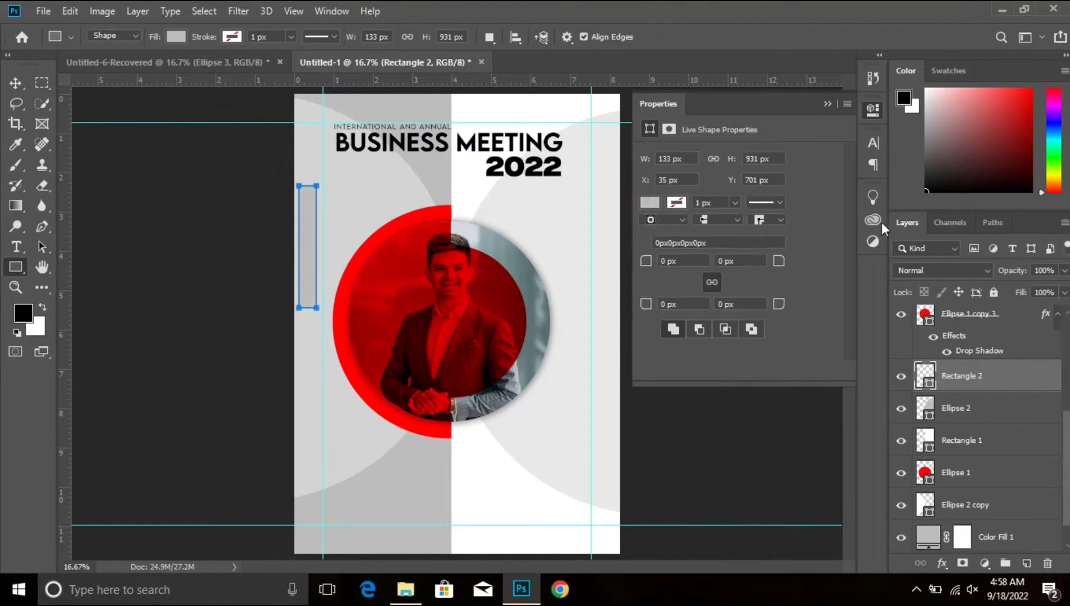
pyautogui.click(649, 205)
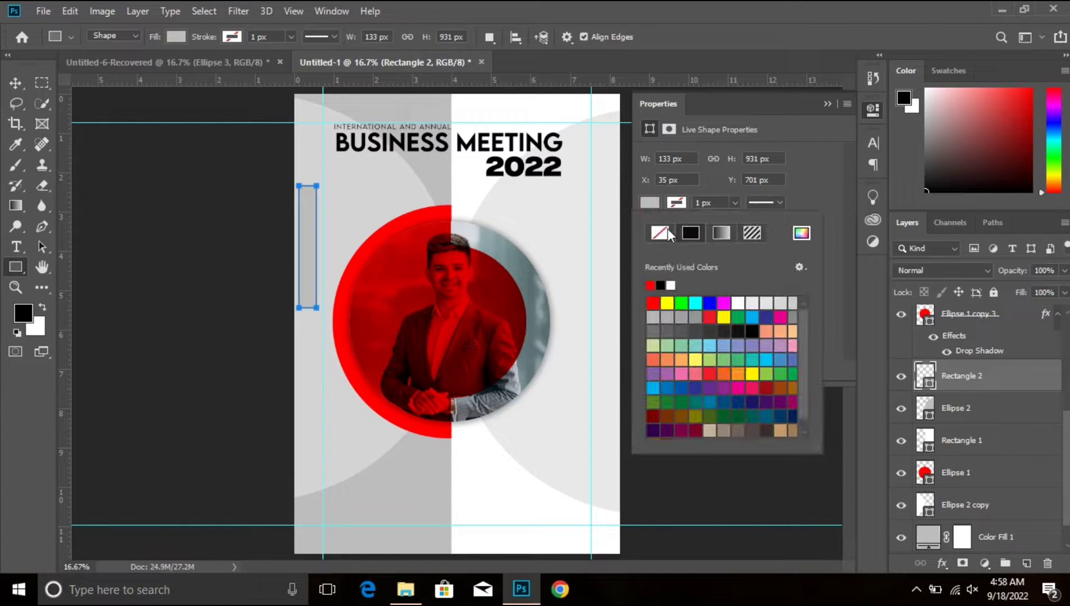
pyautogui.click(671, 285)
pyautogui.click(1033, 377)
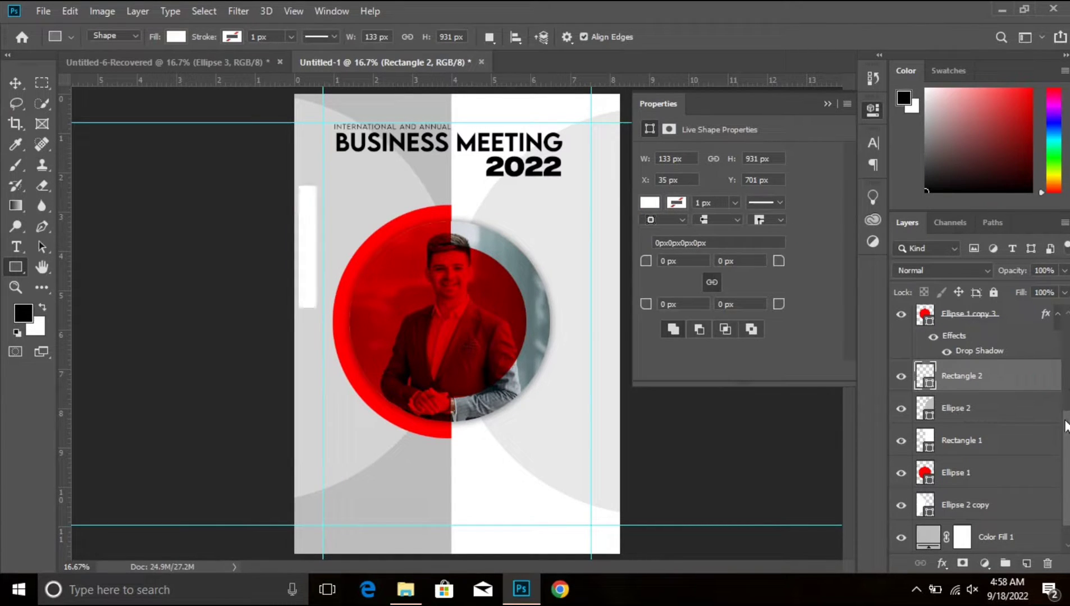
# Distort the white rectangle by raising its lower right corner so the bottom end is slanted.
pyautogui.hotkey('ctrl', '+')
pyautogui.hotkey('ctrl', '+')
pyautogui.moveTo(194, 206); pyautogui.dragTo(358, 333)
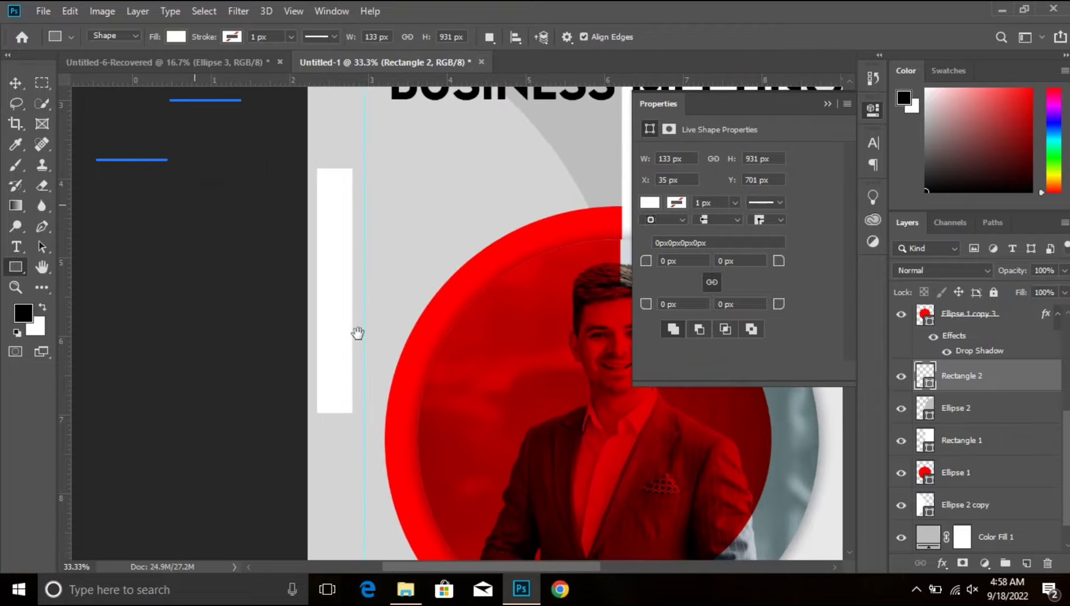
pyautogui.hotkey('ctrl', 't')
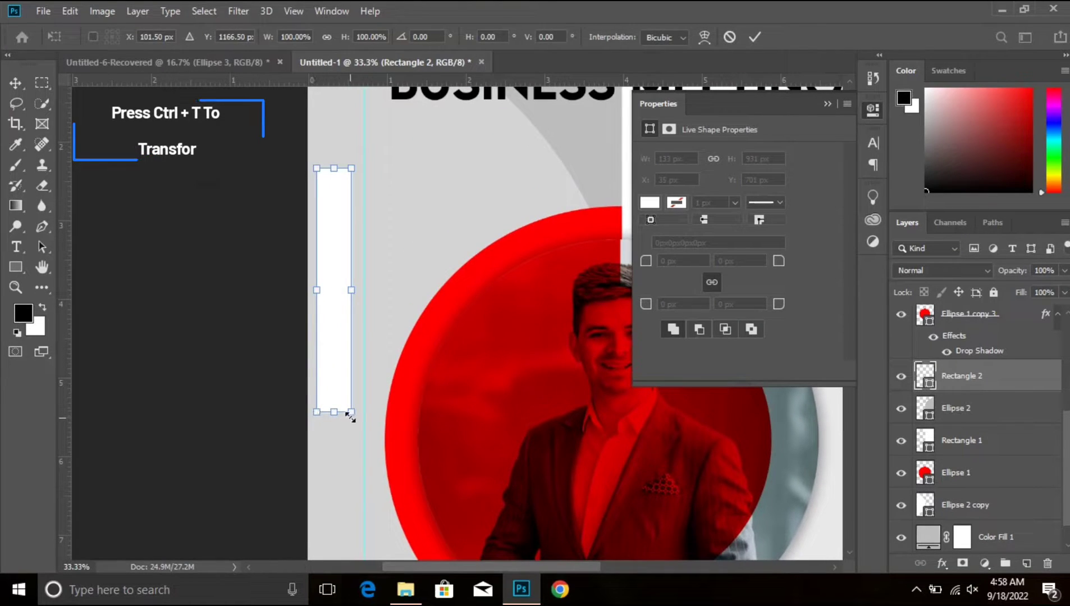
pyautogui.rightClick(338, 313)
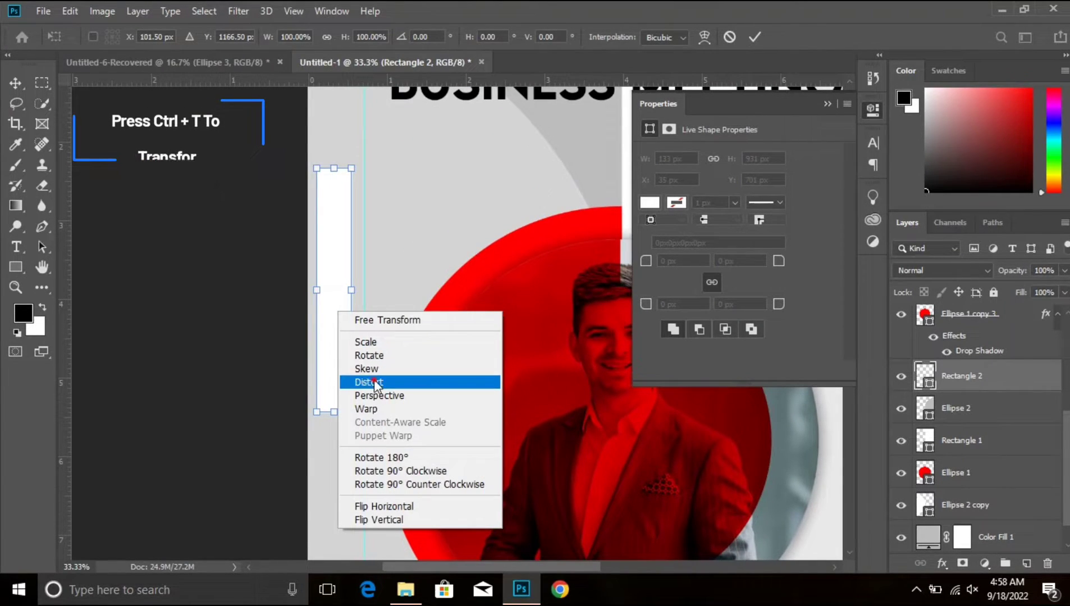
pyautogui.click(374, 381)
pyautogui.moveTo(349, 414); pyautogui.dragTo(353, 372)
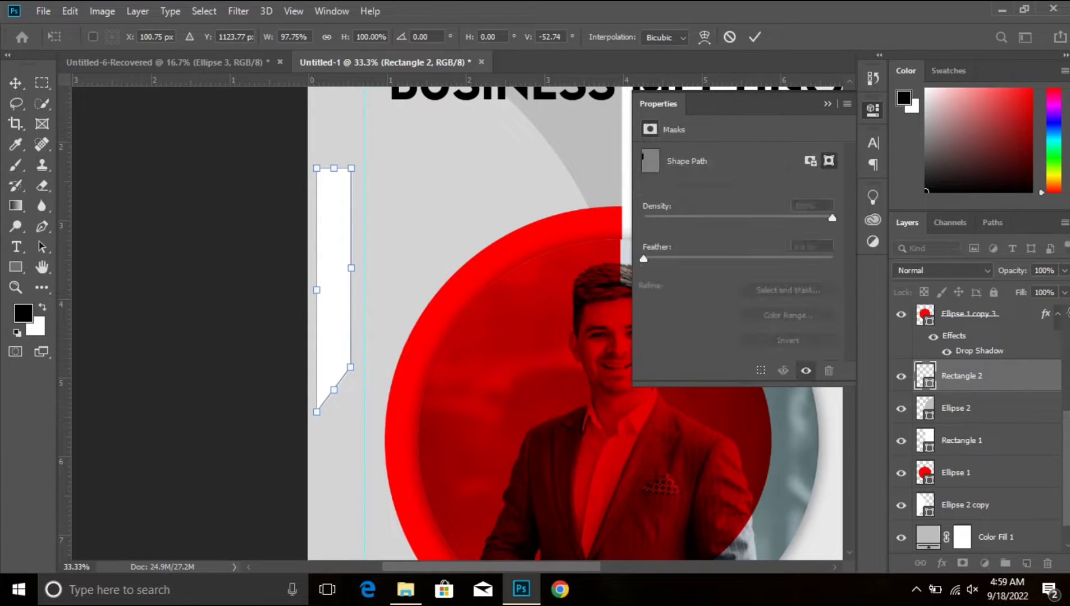
pyautogui.press('Return')
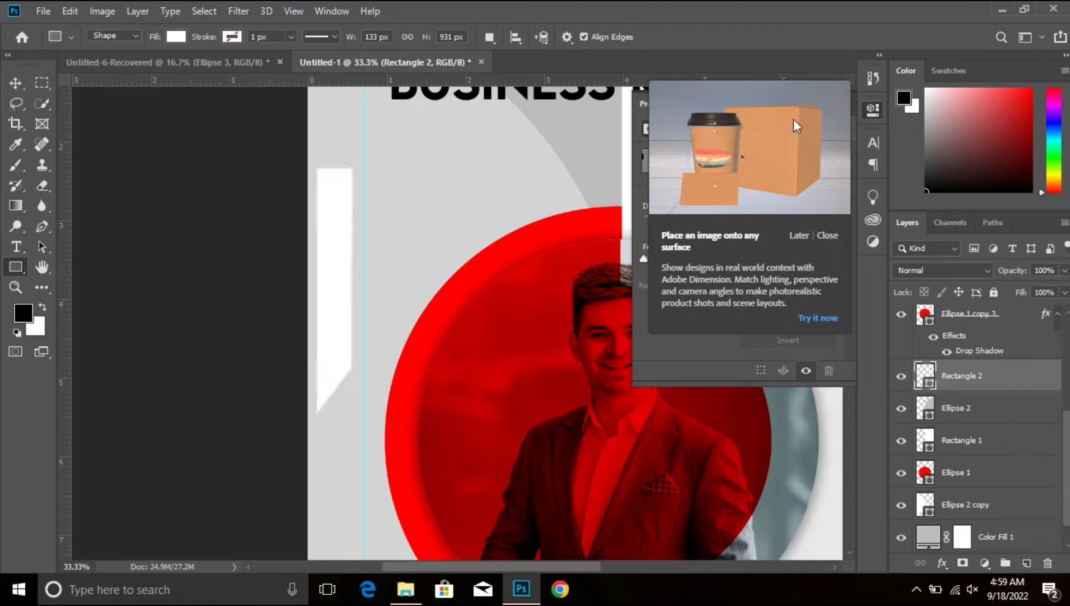
pyautogui.click(809, 235)
pyautogui.click(828, 107)
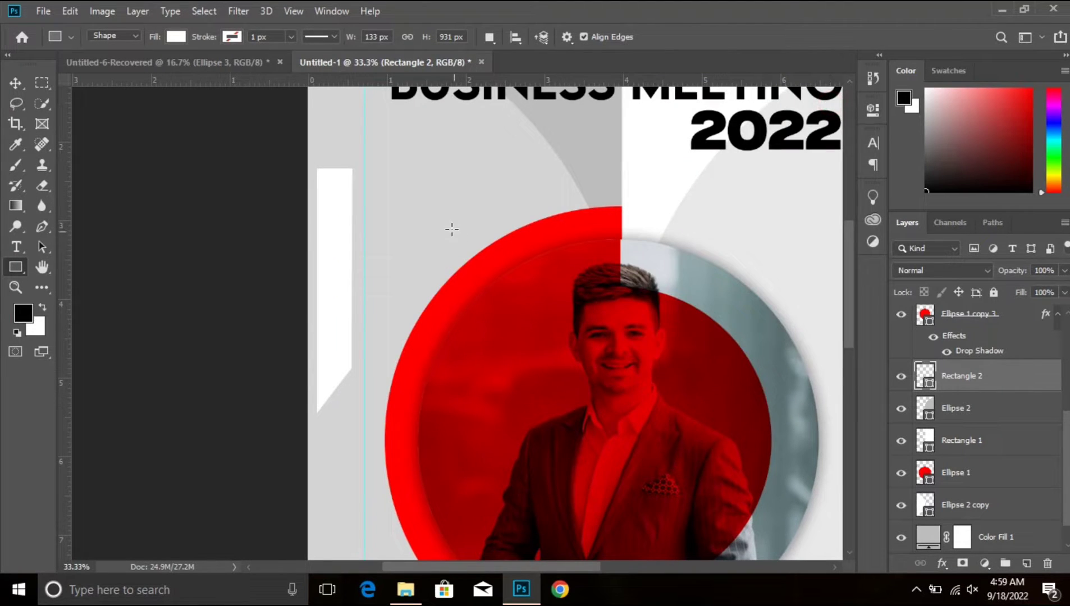
# Rotate the white bar about -125.89° and position it diagonally across the page's left edge beside the red circle.
pyautogui.hotkey('ctrl', 't')
pyautogui.moveTo(366, 158); pyautogui.dragTo(163, 364)
pyautogui.moveTo(327, 280); pyautogui.dragTo(289, 370)
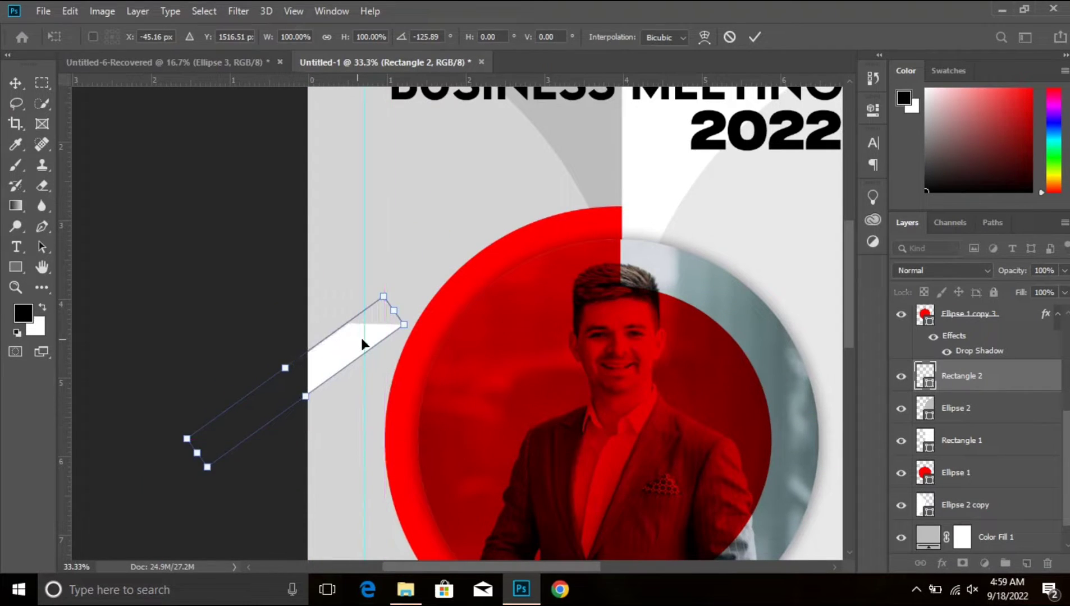
pyautogui.press('Return')
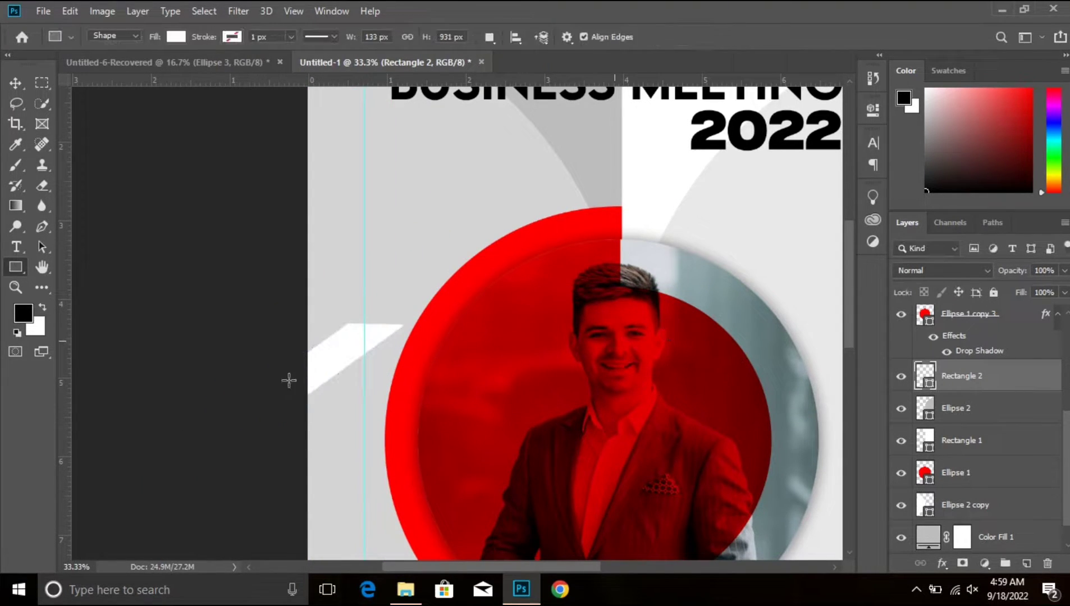
# Duplicate the slanted white bar three times upward along the left edge to form an evenly spaced stack of four.
pyautogui.click(15, 84)
pyautogui.moveTo(313, 354); pyautogui.dragTo(382, 219)
pyautogui.press('Up')
pyautogui.press('Up')
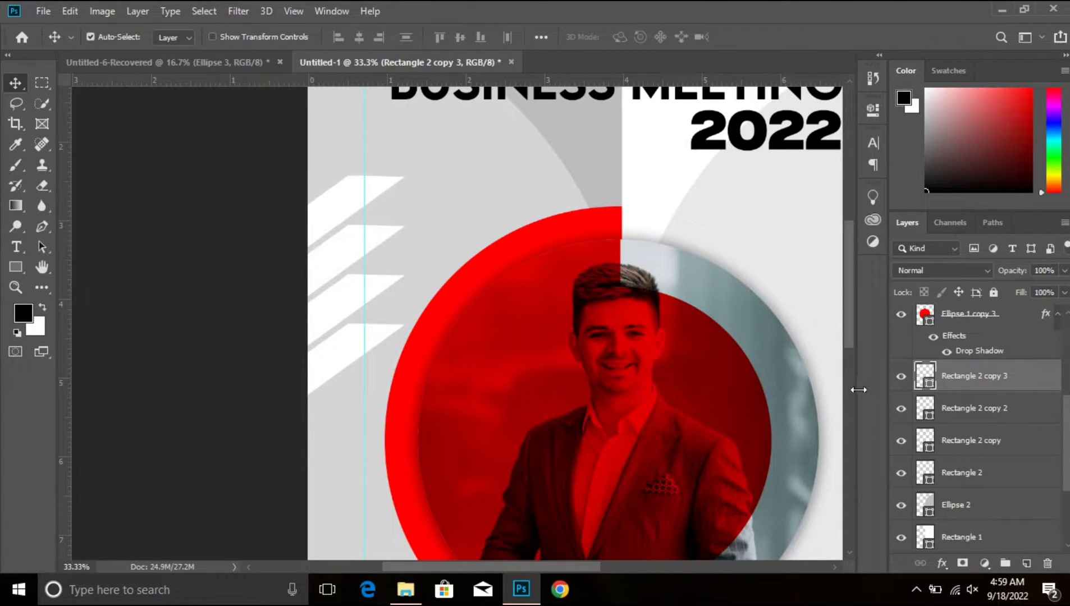
# Group the four slanted white bar layers and name the group "rectangles".
pyautogui.hotkey('ctrl', '-')
pyautogui.hotkey('ctrl', '-')
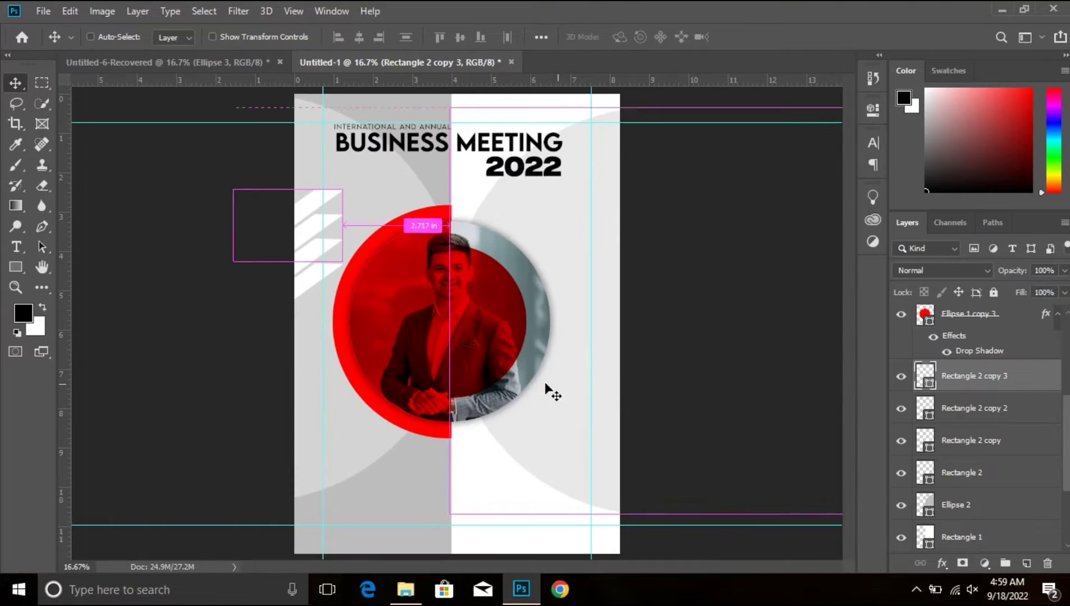
pyautogui.keyDown('shift'); pyautogui.click(1005, 480); pyautogui.keyUp('shift')
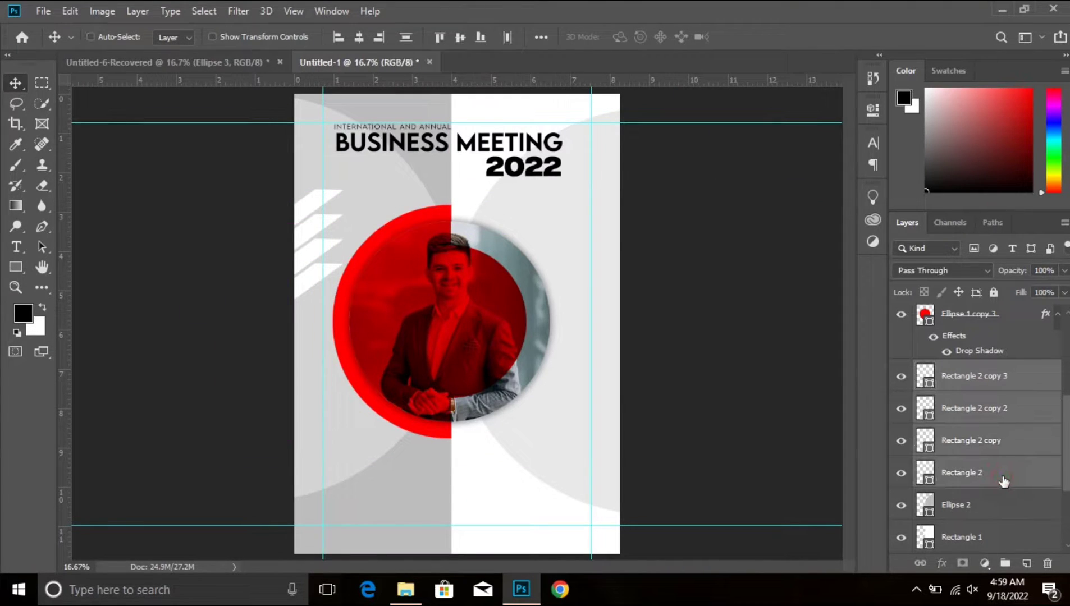
pyautogui.hotkey('ctrl', 'g')
pyautogui.doubleClick(958, 370)
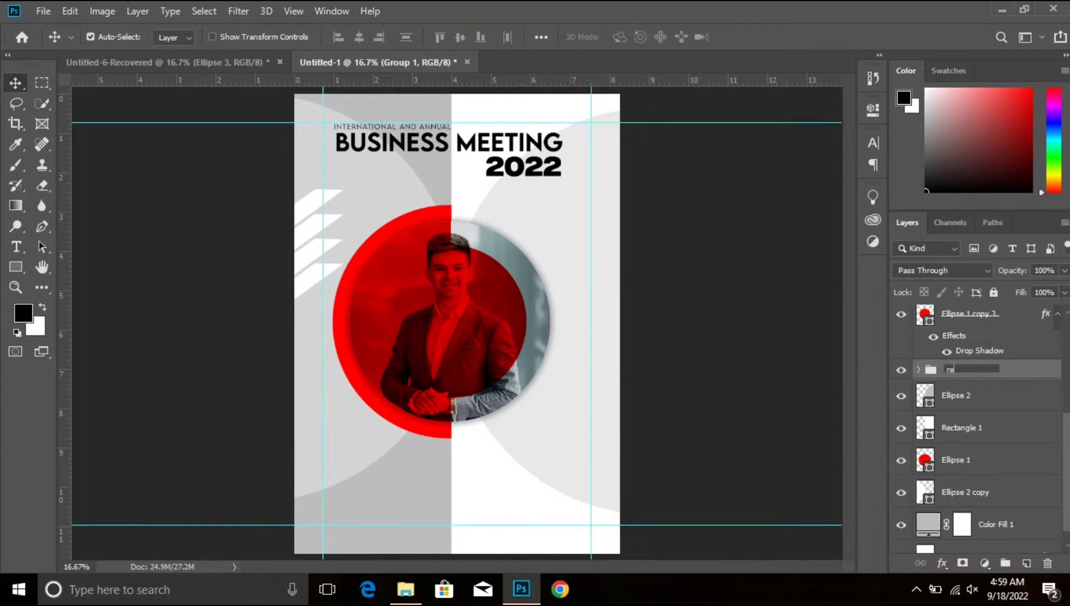
pyautogui.write('rectangles')
pyautogui.press('Return')
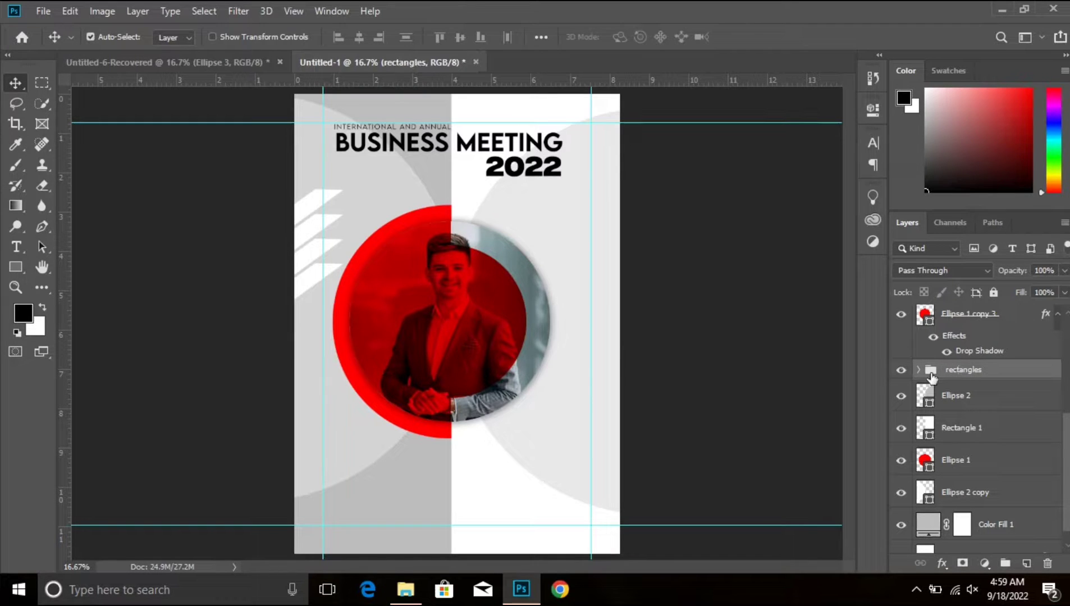
# Duplicate the rectangles group, rotate the copy about -175.10° at the page's right edge beside the portrait, and hide the guides.
pyautogui.hotkey('ctrl', 'j')
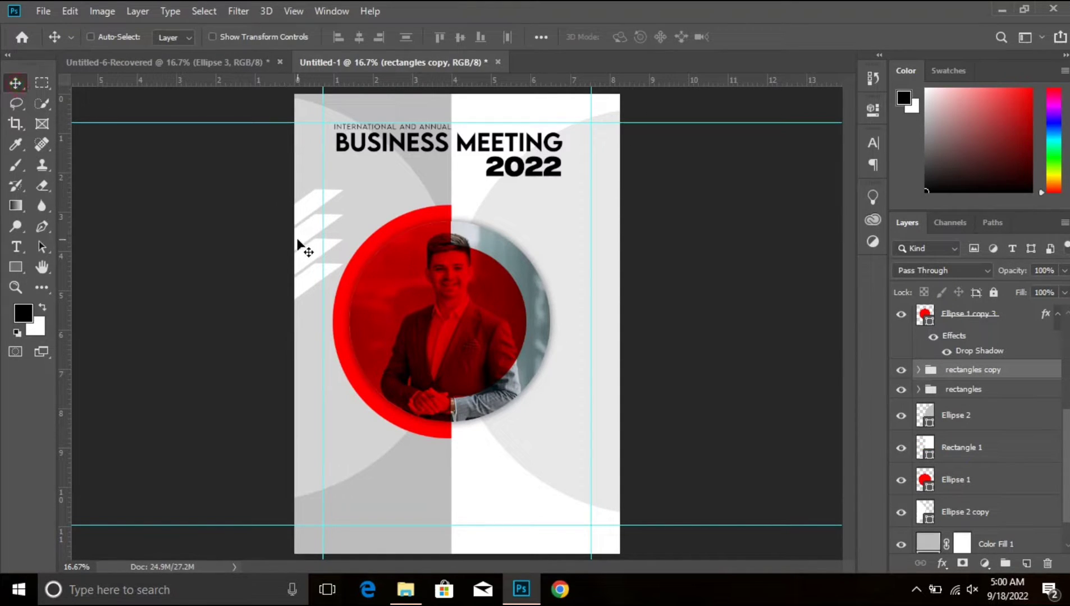
pyautogui.moveTo(299, 246); pyautogui.dragTo(626, 279)
pyautogui.hotkey('ctrl', 't')
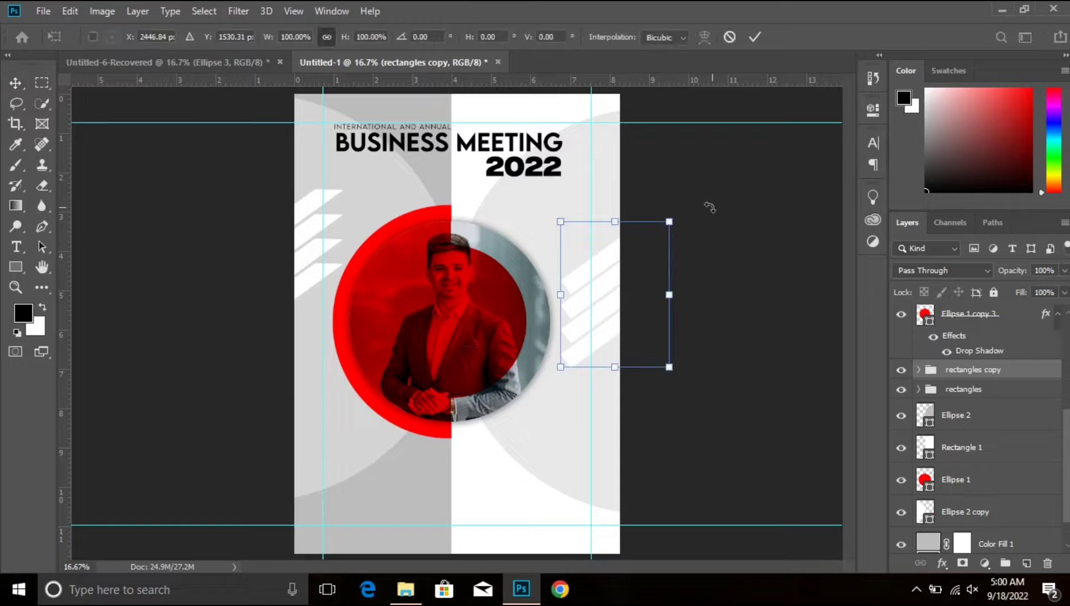
pyautogui.moveTo(708, 209); pyautogui.dragTo(589, 469)
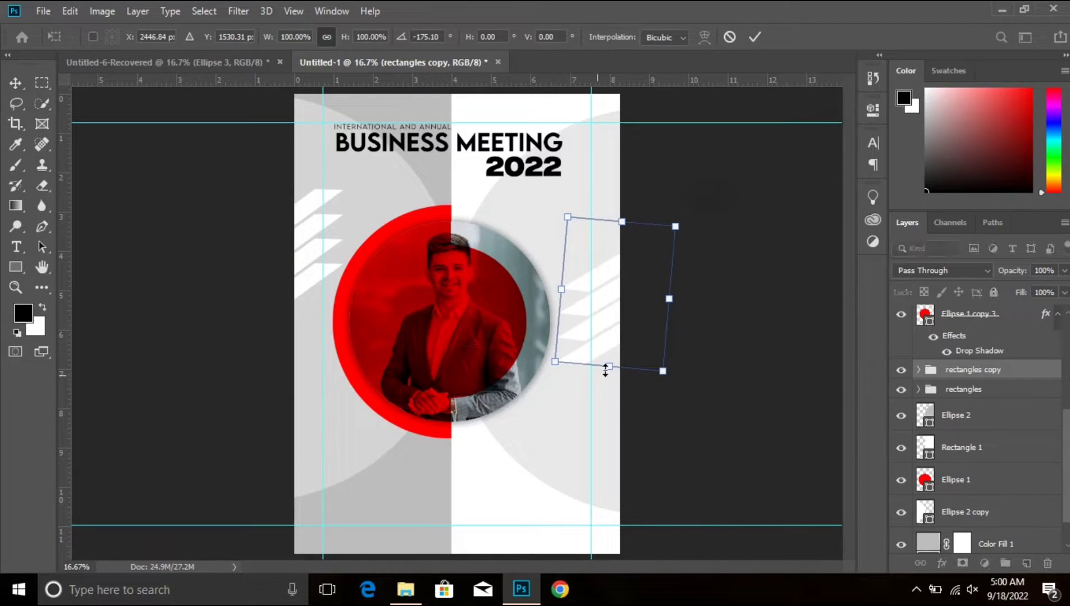
pyautogui.moveTo(592, 324); pyautogui.dragTo(604, 311)
pyautogui.press('Return')
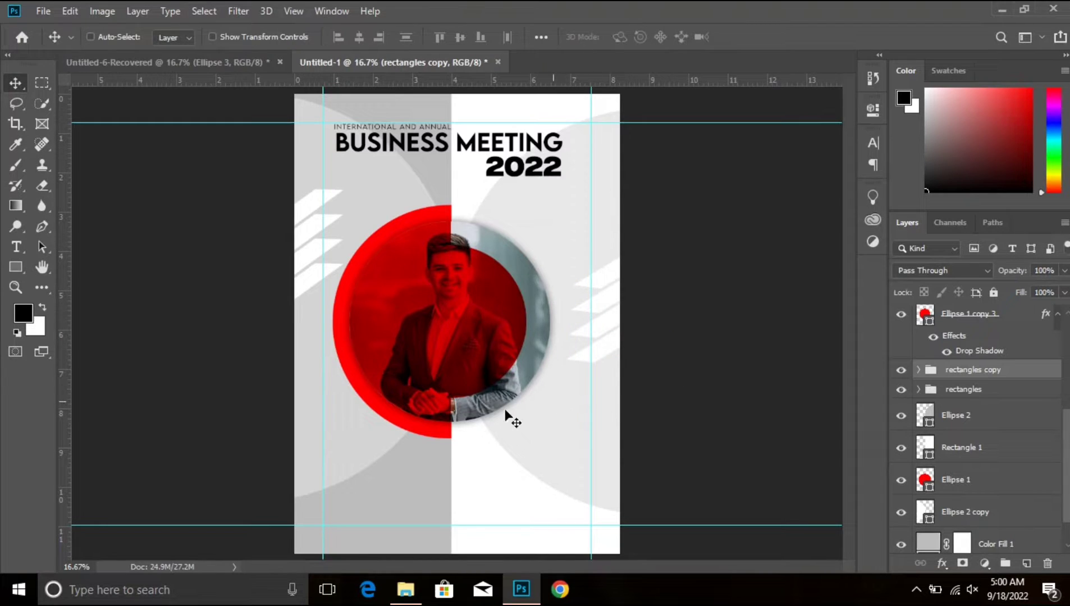
pyautogui.hotkey('ctrl', ';')
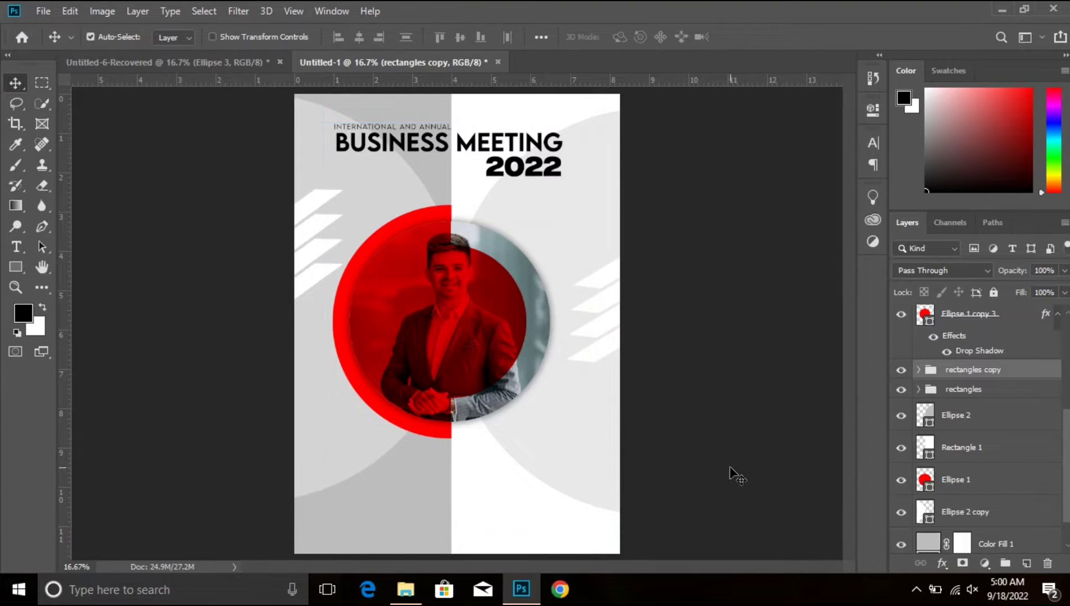
# Draw a black circle about 42 px across with no stroke just below the "2022" text.
pyautogui.moveTo(16, 267); pyautogui.dragTo(61, 298)
pyautogui.moveTo(521, 187); pyautogui.dragTo(528, 193)
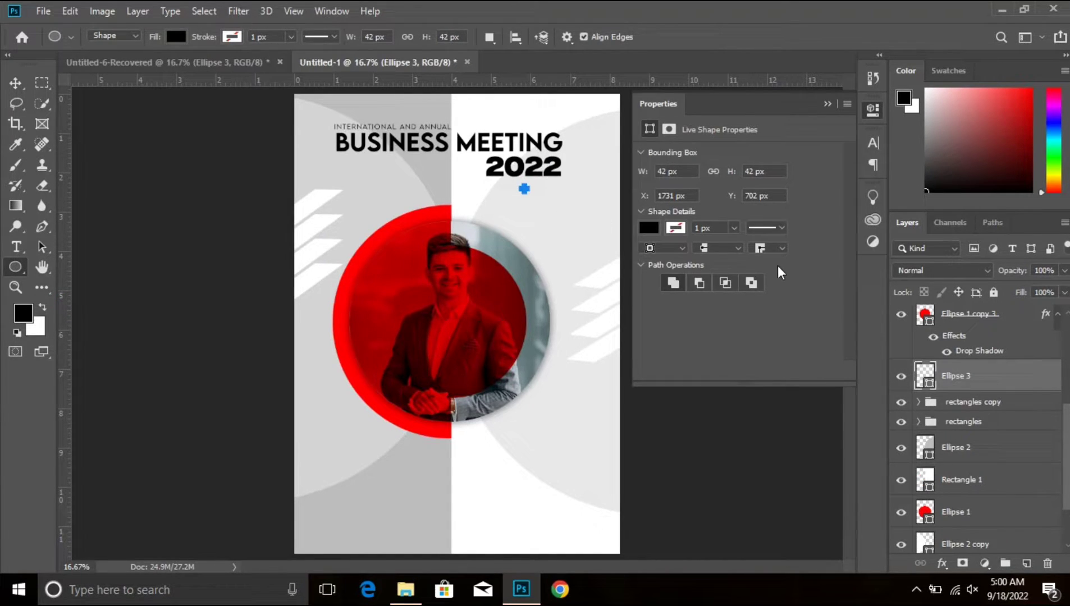
pyautogui.click(647, 229)
pyautogui.click(1051, 368)
# Duplicate the black dot twice, shifting each copy rightward so the third dot sits at X 1887 px.
pyautogui.hotkey('ctrl', 'j')
pyautogui.press('v')
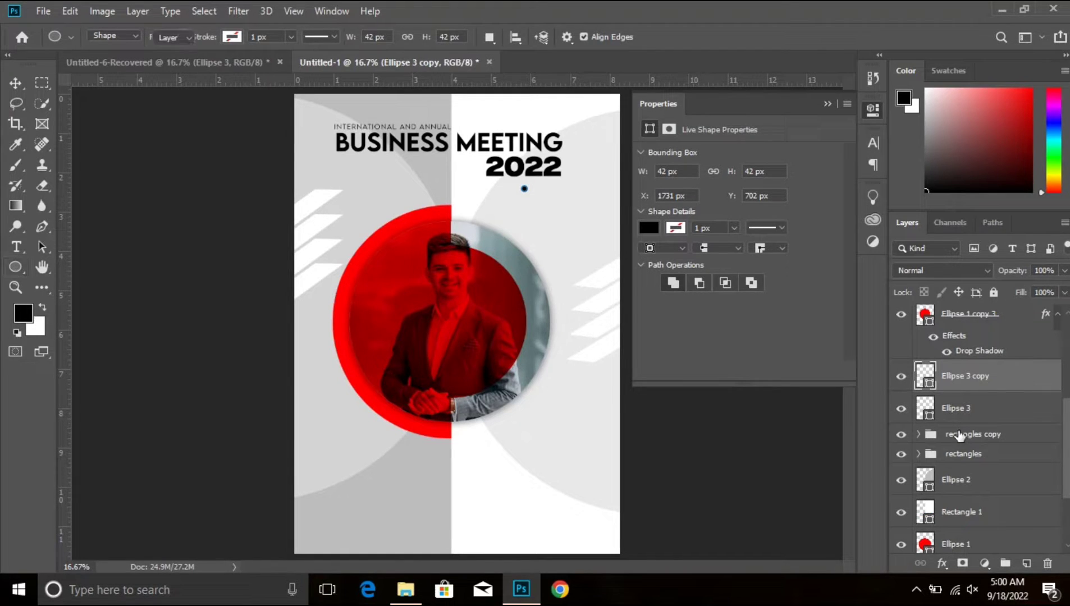
pyautogui.press('Right')
pyautogui.press('Right')
pyautogui.press('Right')
pyautogui.press('Right')
pyautogui.press('Right')
pyautogui.press('Right')
pyautogui.hotkey('ctrl', 'j')
pyautogui.press('Right')
pyautogui.press('Right')
pyautogui.press('Right')
pyautogui.press('Right')
pyautogui.press('Right')
pyautogui.press('Right')
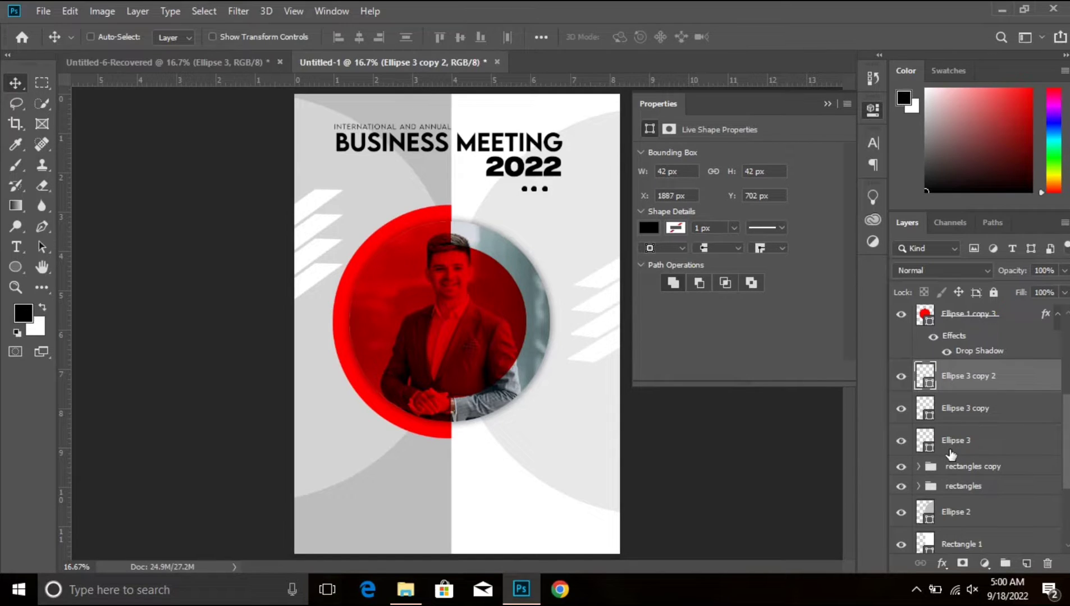
# Duplicate the dot twice more rightward to X 1965 px and X 2037 px, completing a row of five.
pyautogui.hotkey('ctrl', 'j')
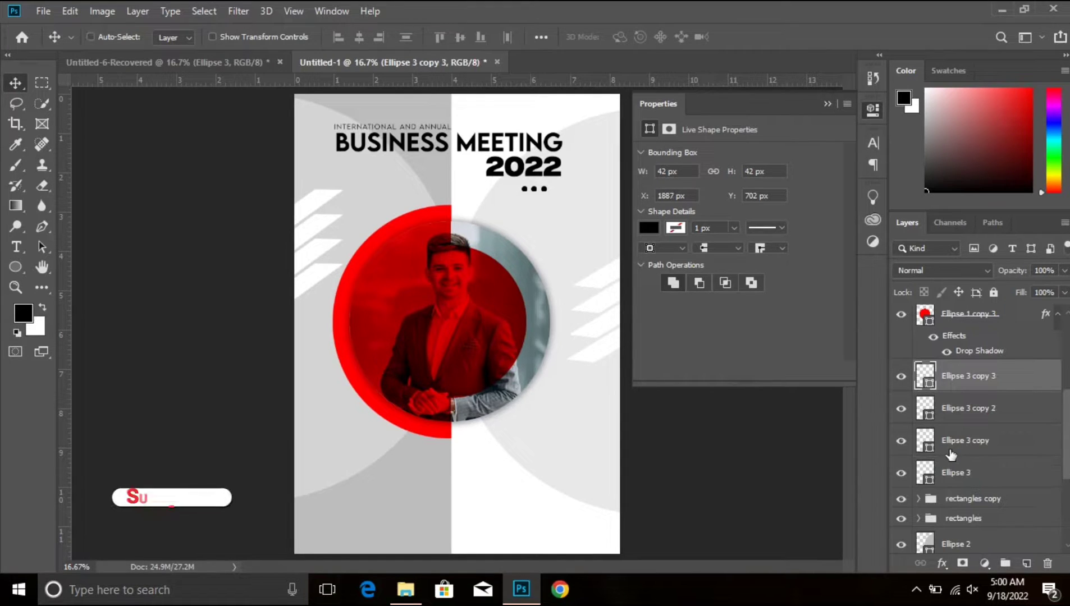
pyautogui.hotkey('shift', 'Right')
pyautogui.hotkey('shift', 'Right')
pyautogui.hotkey('shift', 'Right')
pyautogui.hotkey('shift', 'Right')
pyautogui.hotkey('shift', 'Right')
pyautogui.hotkey('shift', 'Right')
pyautogui.hotkey('shift', 'Right')
pyautogui.press('Right')
pyautogui.press('Right')
pyautogui.press('Right')
pyautogui.press('Right')
pyautogui.press('Right')
pyautogui.press('Right')
pyautogui.press('Right')
pyautogui.press('Right')
pyautogui.hotkey('ctrl', 'j')
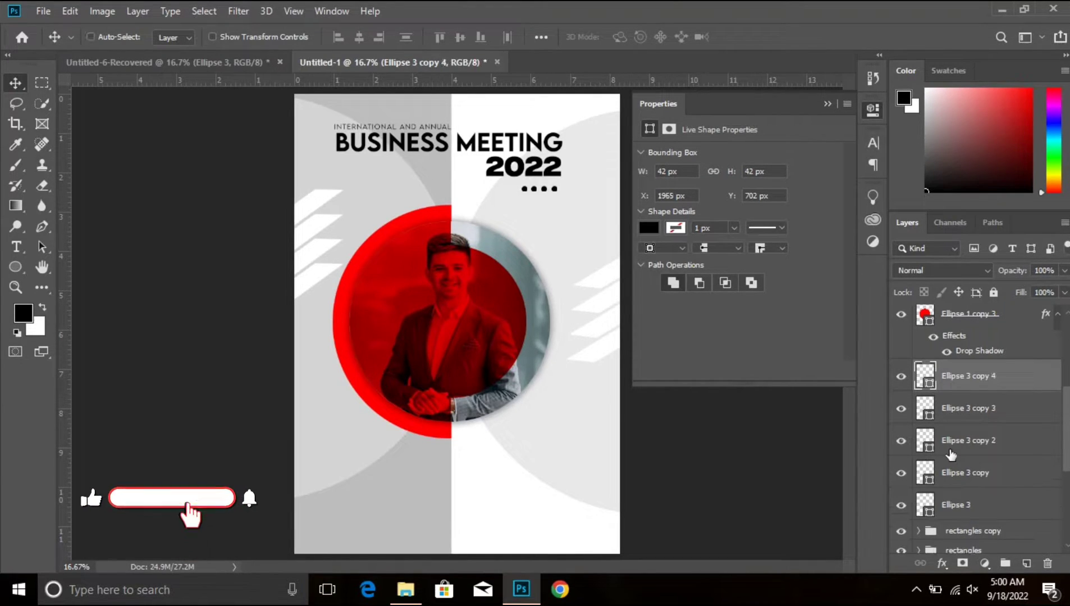
pyautogui.hotkey('shift', 'Right')
pyautogui.hotkey('shift', 'Right')
pyautogui.hotkey('shift', 'Right')
pyautogui.hotkey('shift', 'Right')
pyautogui.hotkey('shift', 'Right')
pyautogui.hotkey('shift', 'Right')
pyautogui.hotkey('shift', 'Right')
pyautogui.press('Right')
pyautogui.press('Right')
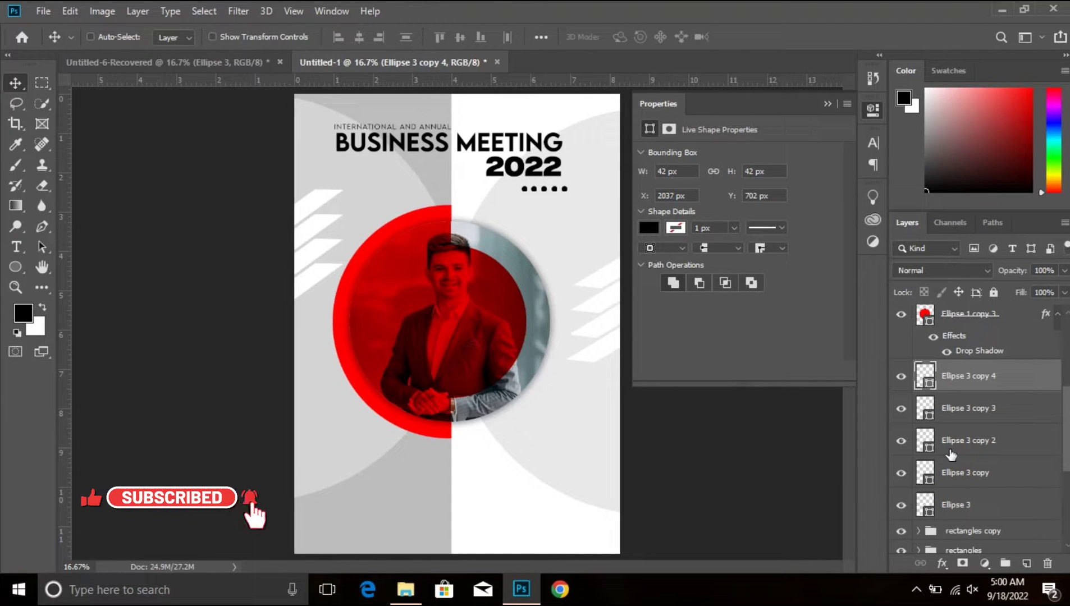
pyautogui.press('Right')
pyautogui.press('Right')
pyautogui.press('Right')
pyautogui.press('Right')
pyautogui.press('Right')
pyautogui.press('Right')
# Group the five dot layers and name the group "dots".
pyautogui.keyDown('shift'); pyautogui.click(997, 501); pyautogui.keyUp('shift')
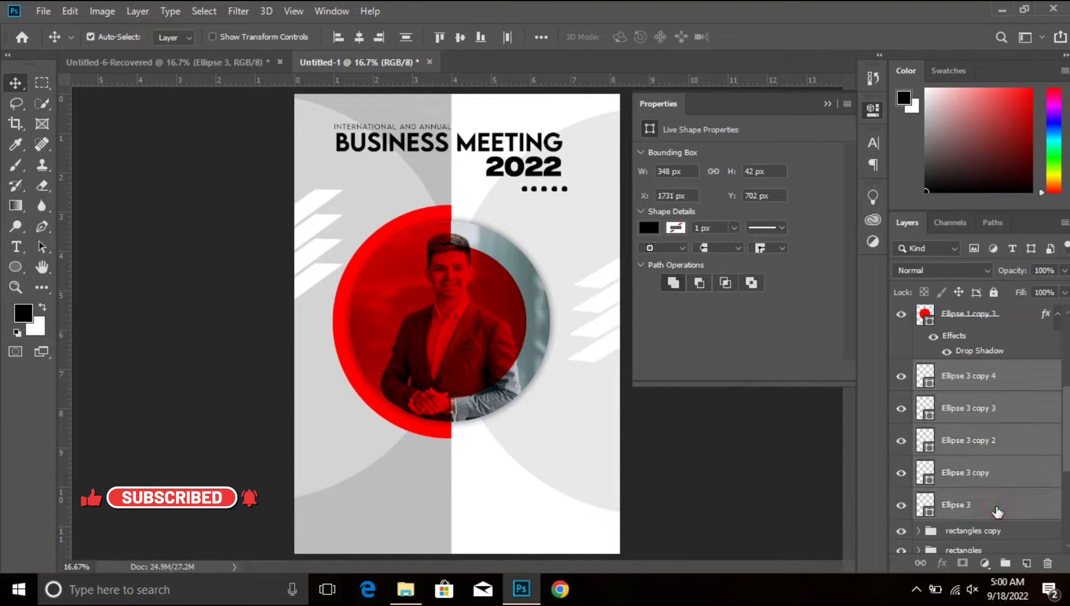
pyautogui.hotkey('ctrl', 'g')
pyautogui.doubleClick(961, 370)
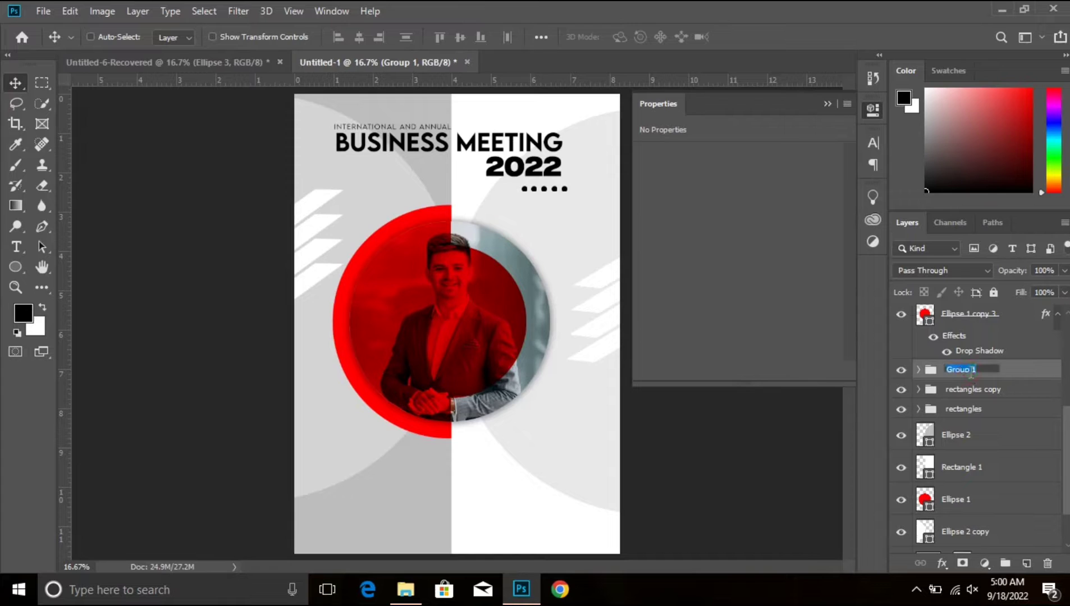
pyautogui.write('dots')
pyautogui.press('Return')
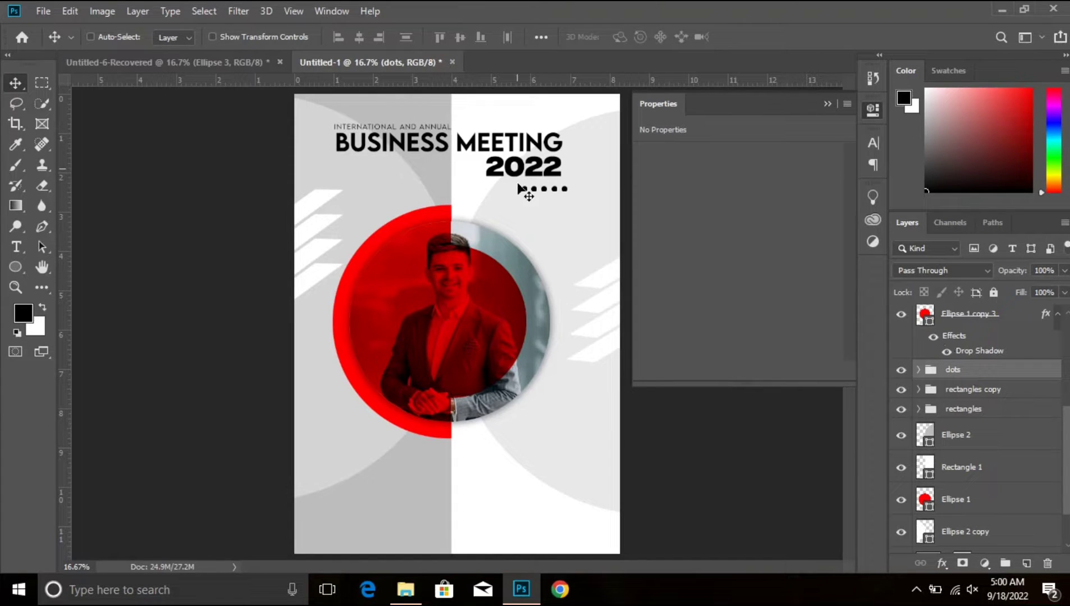
# Duplicate the dots group and shift the copy down to form a second row beneath the first.
pyautogui.hotkey('ctrl', 'j')
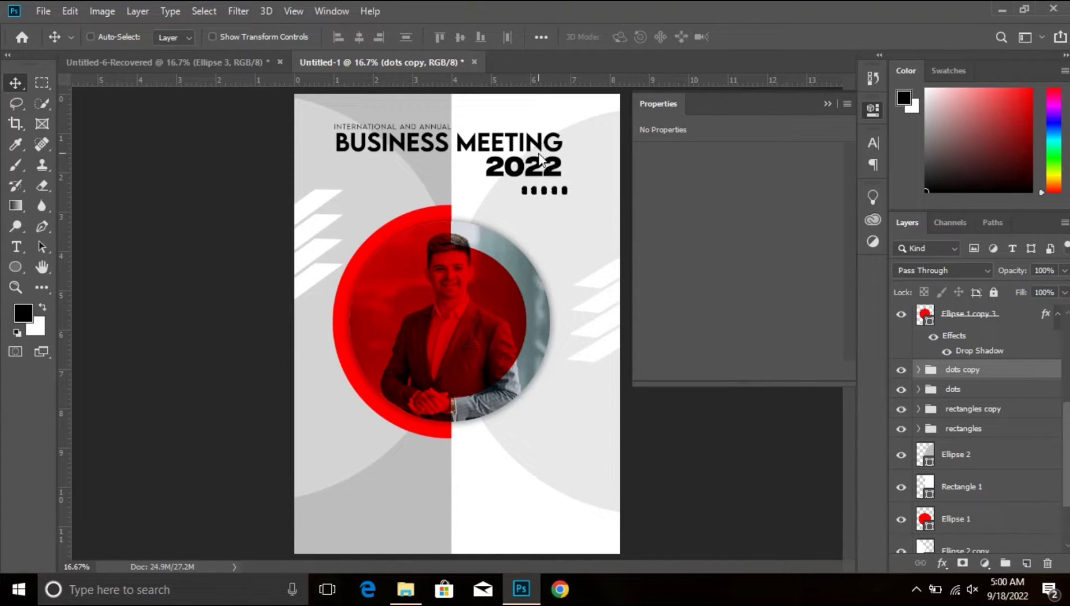
pyautogui.hotkey('shift', 'Down')
pyautogui.hotkey('shift', 'Down')
pyautogui.hotkey('shift', 'Down')
pyautogui.hotkey('shift', 'Down')
pyautogui.hotkey('shift', 'Down')
# Duplicate the second dot row and shift the copy down to form an evenly spaced third row.
pyautogui.hotkey('ctrl', 'j')
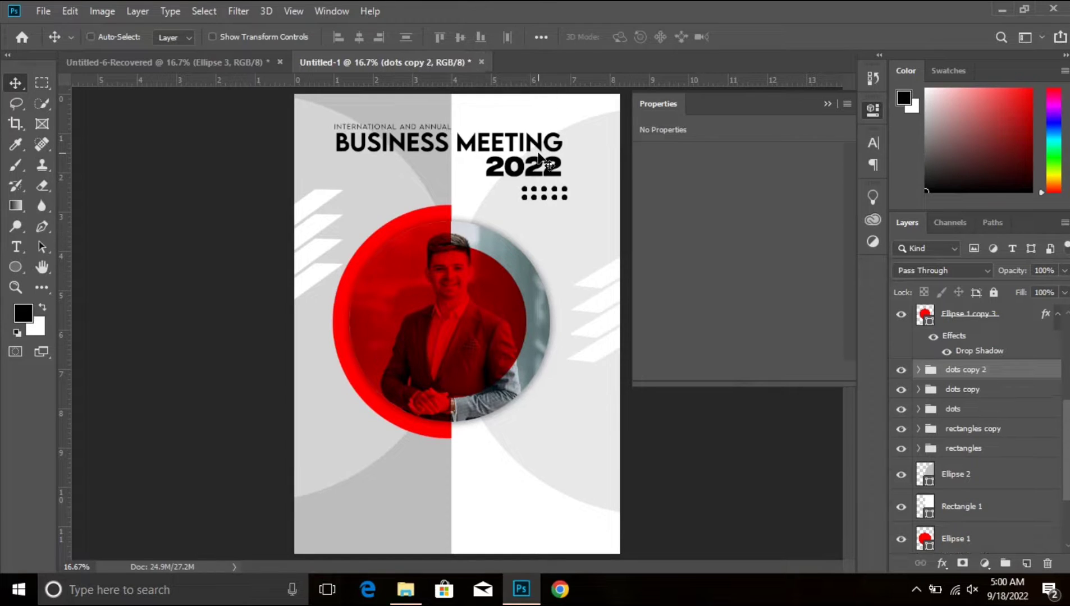
pyautogui.hotkey('shift', 'Down')
pyautogui.hotkey('shift', 'Down')
pyautogui.hotkey('shift', 'Down')
pyautogui.hotkey('shift', 'Down')
pyautogui.hotkey('shift', 'Down')
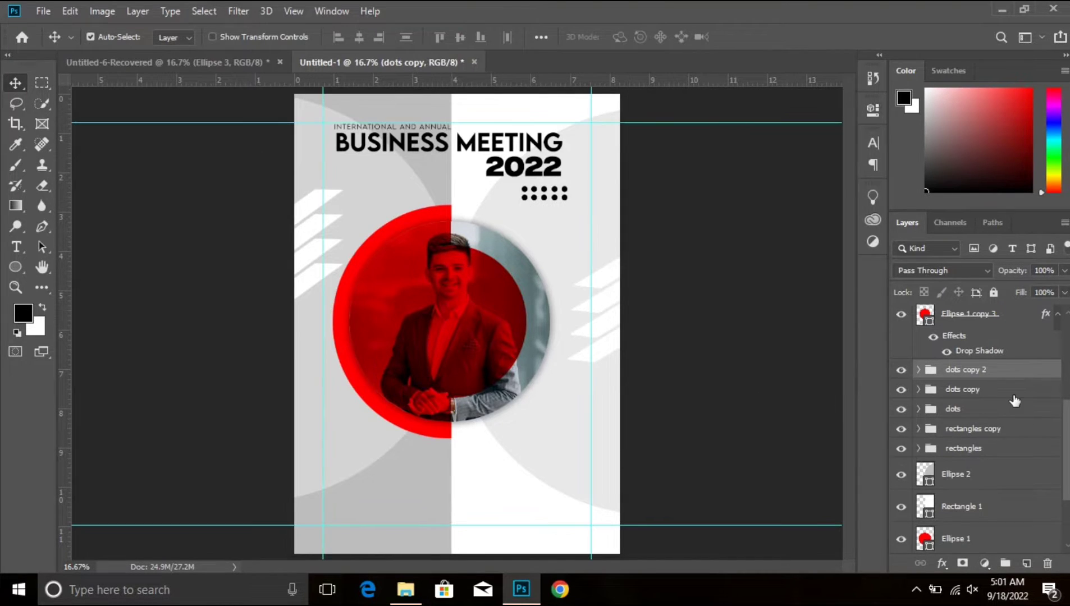
pyautogui.hotkey('shift', 'Down')
pyautogui.hotkey('shift', 'Down')
pyautogui.hotkey('shift', 'Down')
pyautogui.hotkey('shift', 'Down')
pyautogui.hotkey('shift', 'Down')
pyautogui.hotkey('shift', 'Down')
pyautogui.hotkey('shift', 'Down')
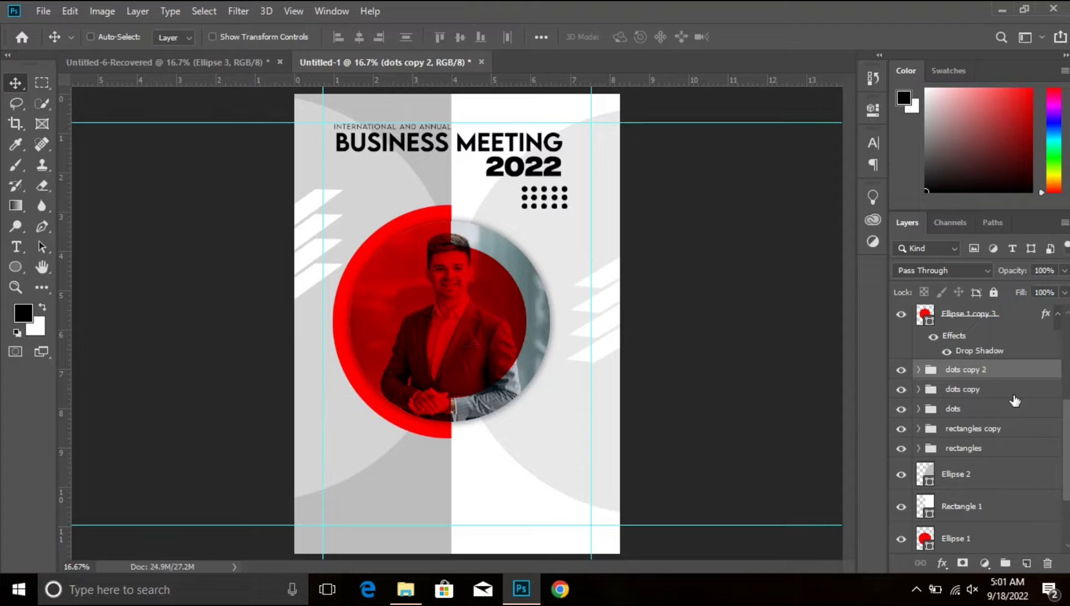
# Group the three dot rows and move the grid against the right margin guide below "2022".
pyautogui.keyDown('shift'); pyautogui.click(1022, 415); pyautogui.keyUp('shift')
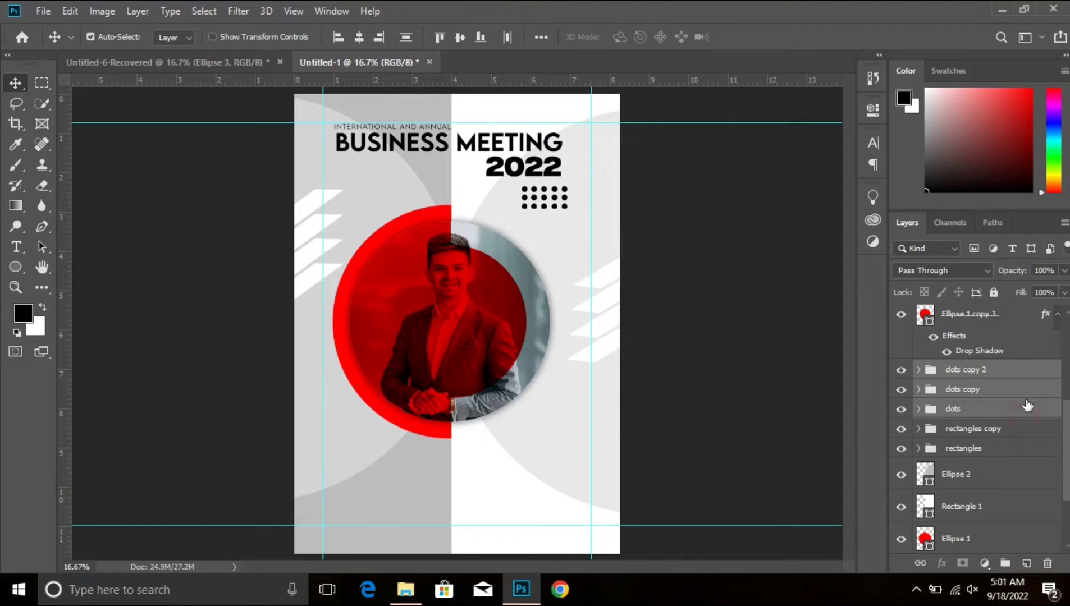
pyautogui.hotkey('ctrl', 'g')
pyautogui.moveTo(545, 197); pyautogui.dragTo(570, 201)
pyautogui.hotkey('shift', 'Left')
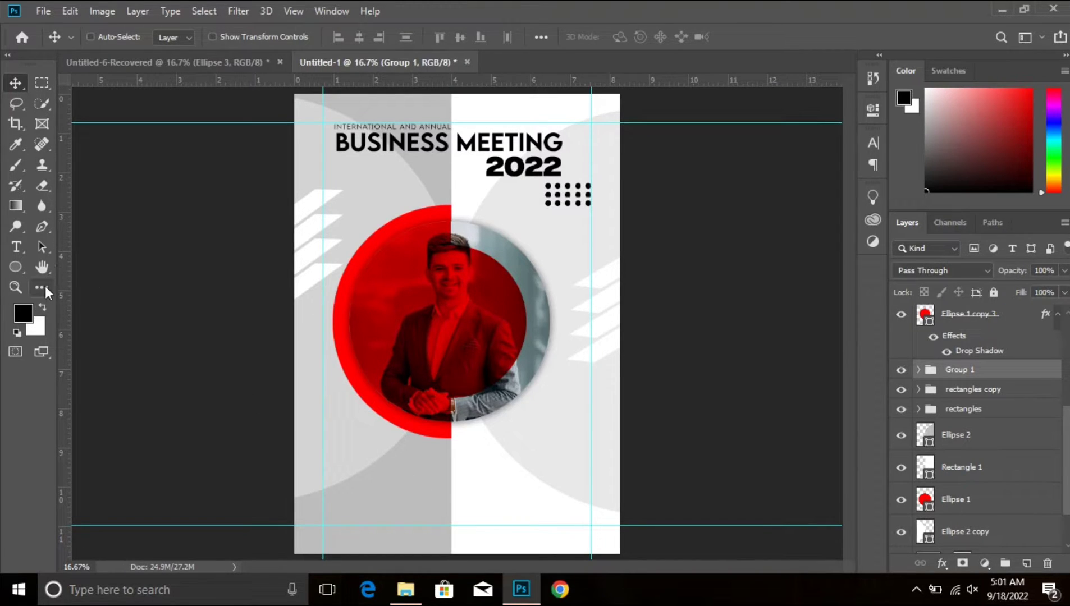
# Add a lorem ipsum paragraph in a horizontal text box below the portrait circle and set its size to 8 pt.
pyautogui.click(21, 253)
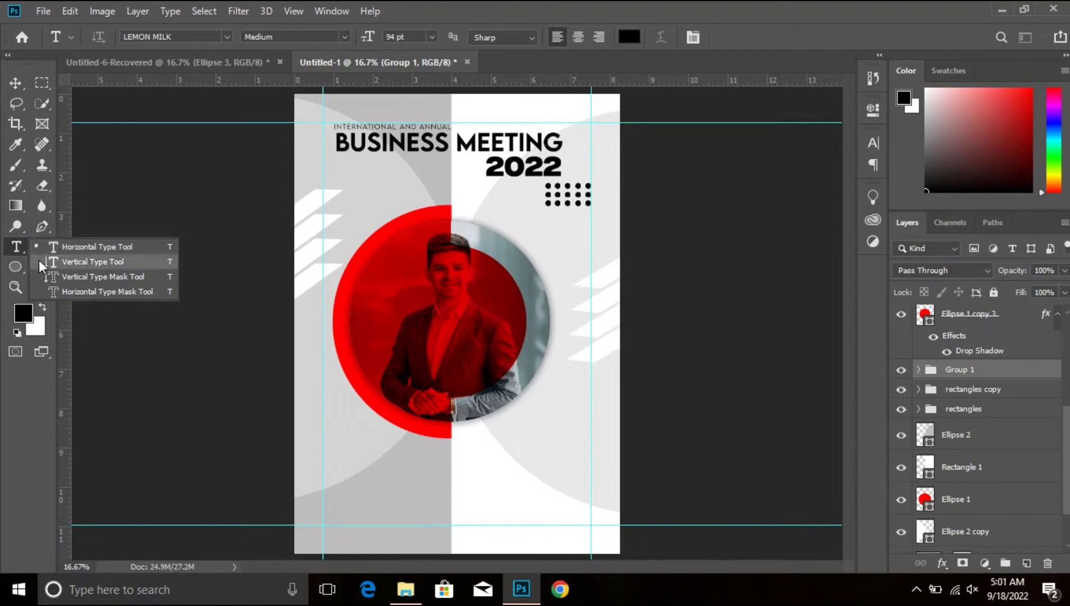
pyautogui.click(65, 248)
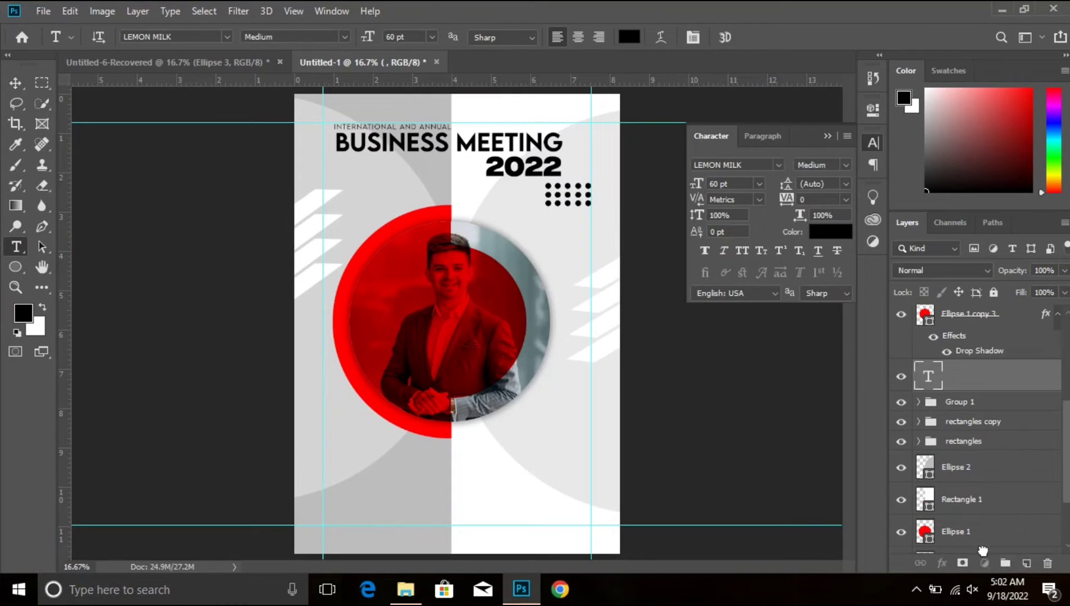
pyautogui.press('Escape')
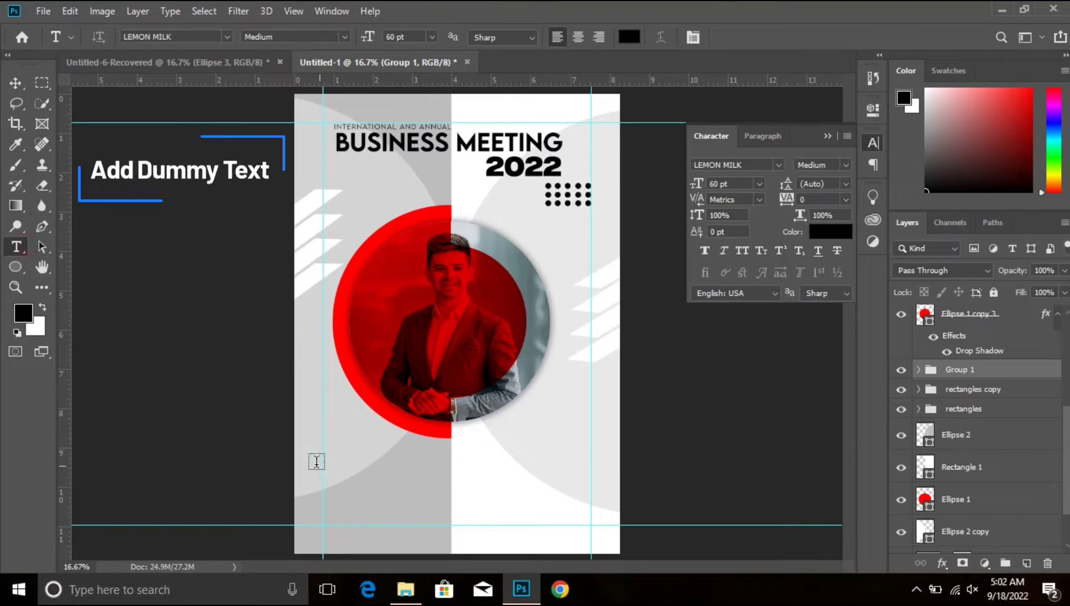
pyautogui.moveTo(343, 448); pyautogui.dragTo(550, 484)
pyautogui.moveTo(696, 184); pyautogui.dragTo(657, 191)
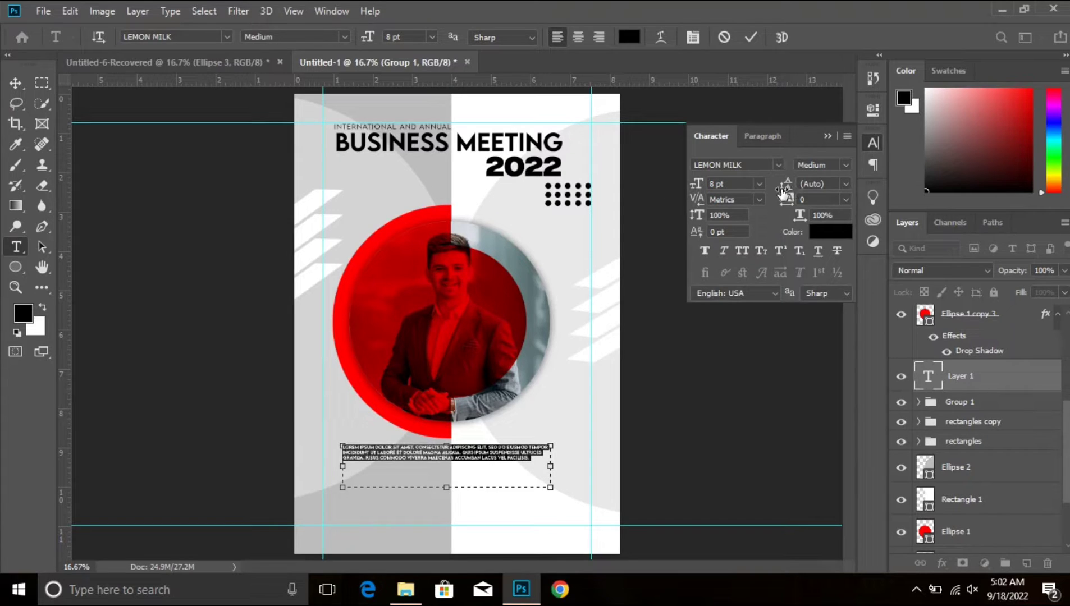
# Widen the lorem ipsum paragraph's tracking to 140 and centre-align its text.
pyautogui.moveTo(784, 202); pyautogui.dragTo(788, 201)
pyautogui.click(762, 136)
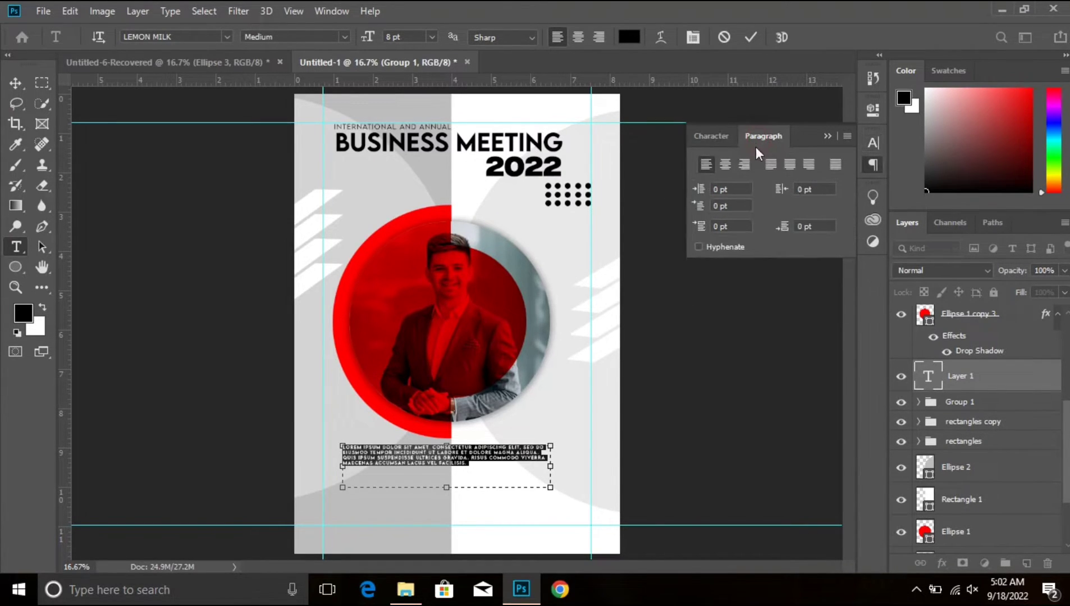
pyautogui.click(726, 163)
pyautogui.click(1019, 373)
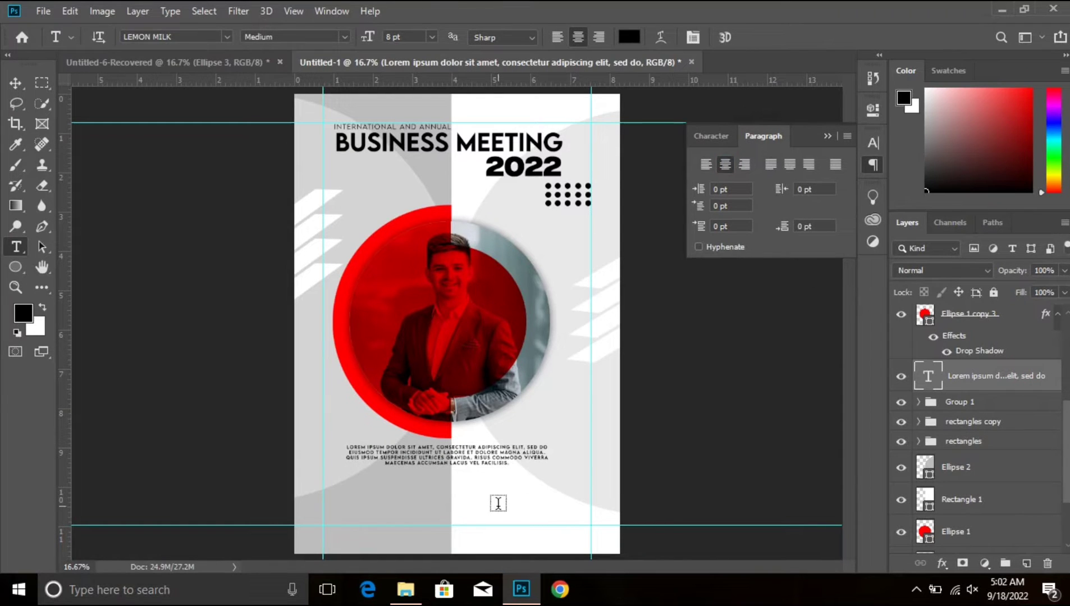
# Add the text "setptember" on the red circle's left part and move its layer to the top of the stack.
pyautogui.hotkey('ctrl', '+')
pyautogui.hotkey('ctrl', '+')
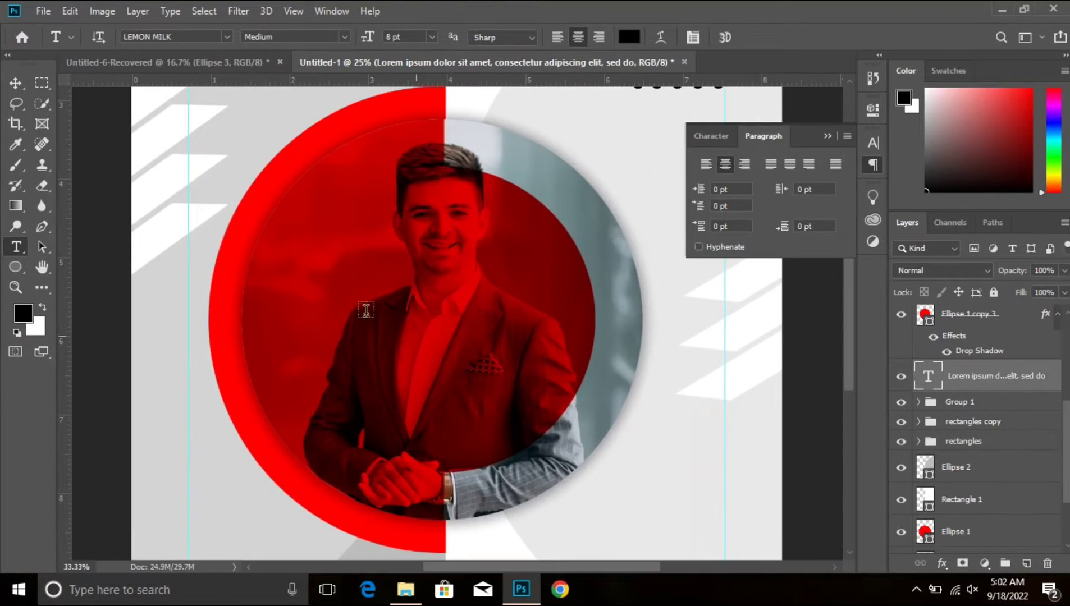
pyautogui.click(283, 260)
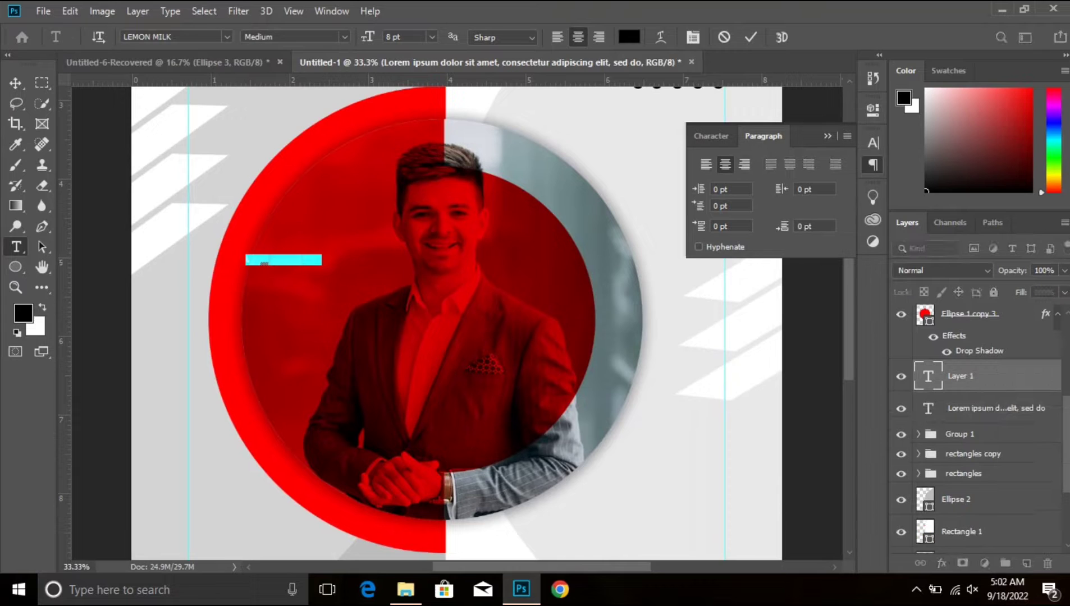
pyautogui.press('BackSpace')
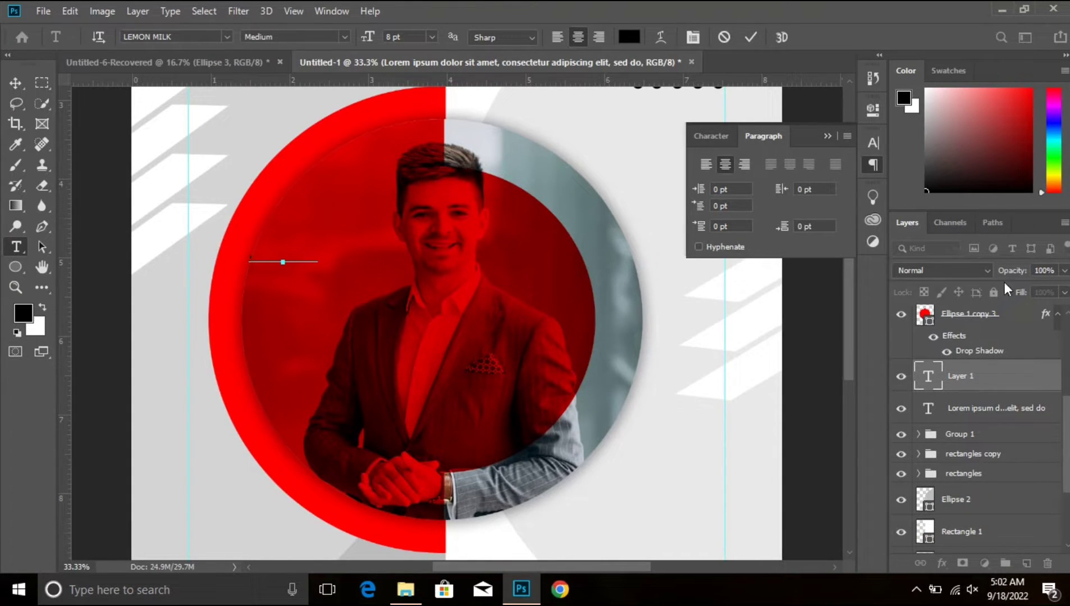
pyautogui.click(1010, 375)
pyautogui.moveTo(1039, 372); pyautogui.dragTo(1023, 309)
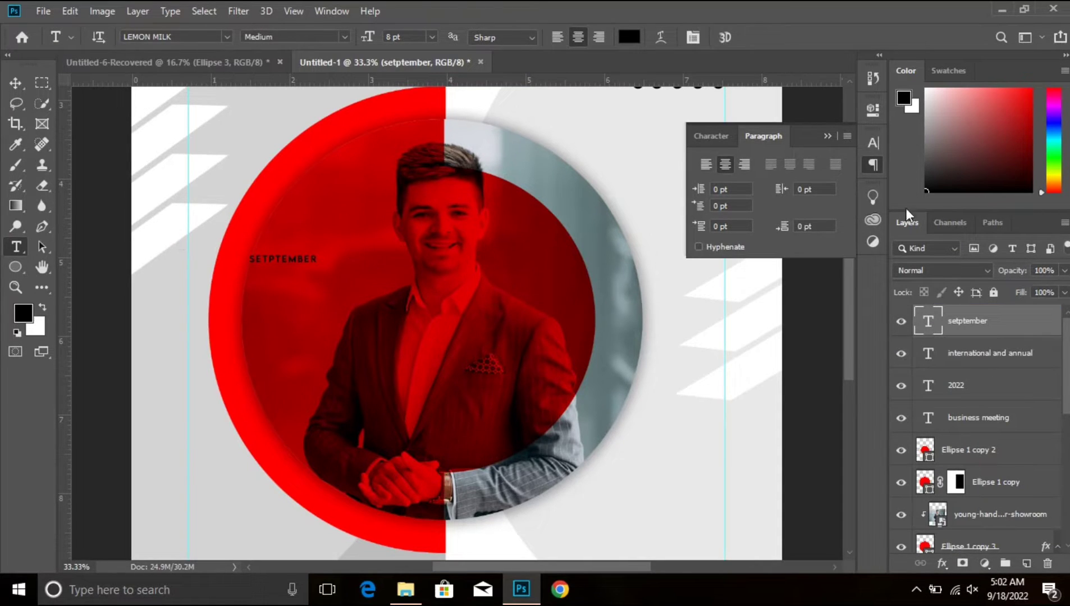
# Recolour the "setptember" text white (ffffff) and set its font style to Bold.
pyautogui.click(710, 136)
pyautogui.click(830, 231)
pyautogui.write('ffffff')
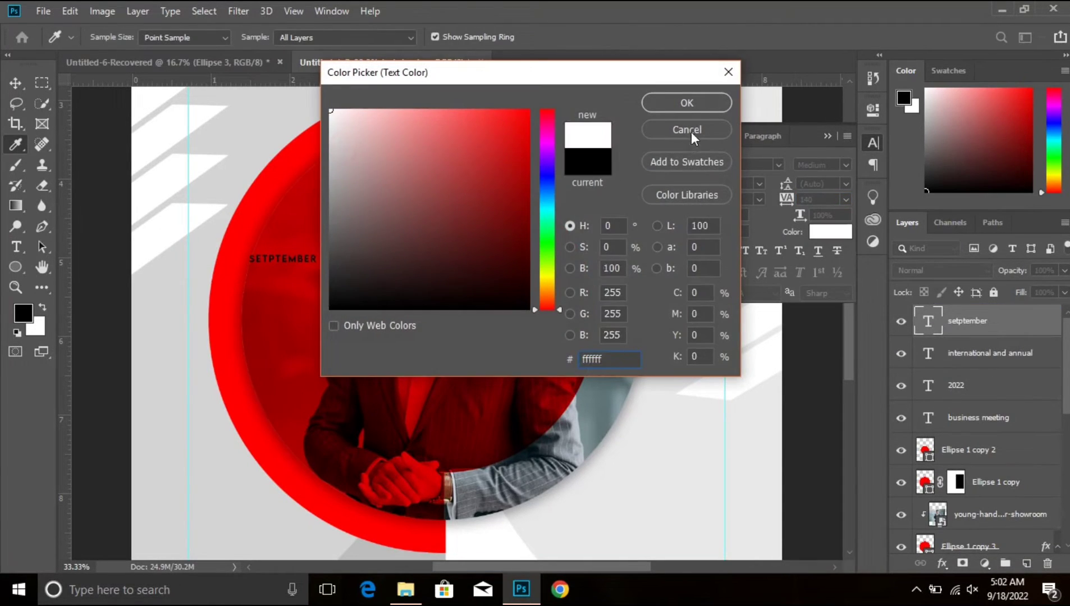
pyautogui.click(687, 103)
pyautogui.click(837, 165)
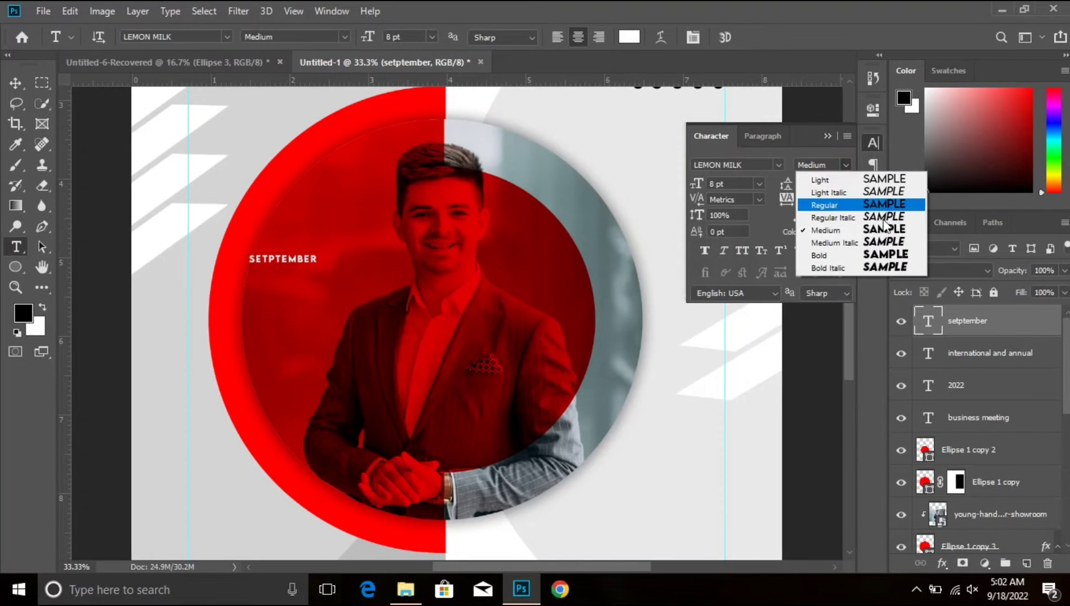
pyautogui.click(882, 255)
pyautogui.press('v')
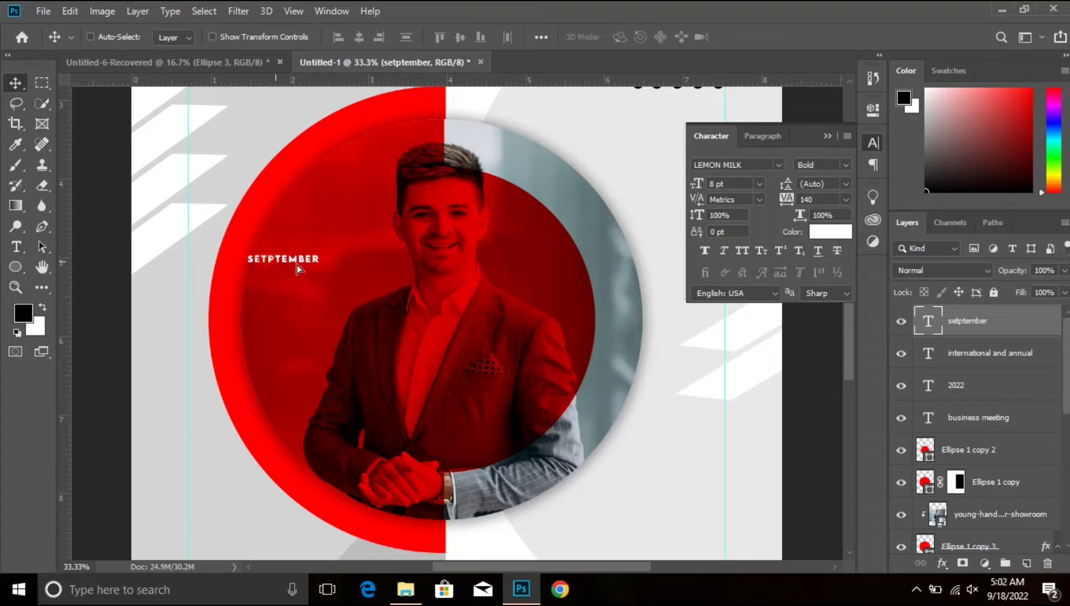
# Reposition the "setptember" text on the red circle's left part and set its size to 13 pt.
pyautogui.moveTo(297, 265); pyautogui.dragTo(325, 248)
pyautogui.moveTo(696, 184); pyautogui.dragTo(697, 184)
pyautogui.click(1029, 329)
pyautogui.moveTo(318, 265); pyautogui.dragTo(291, 261)
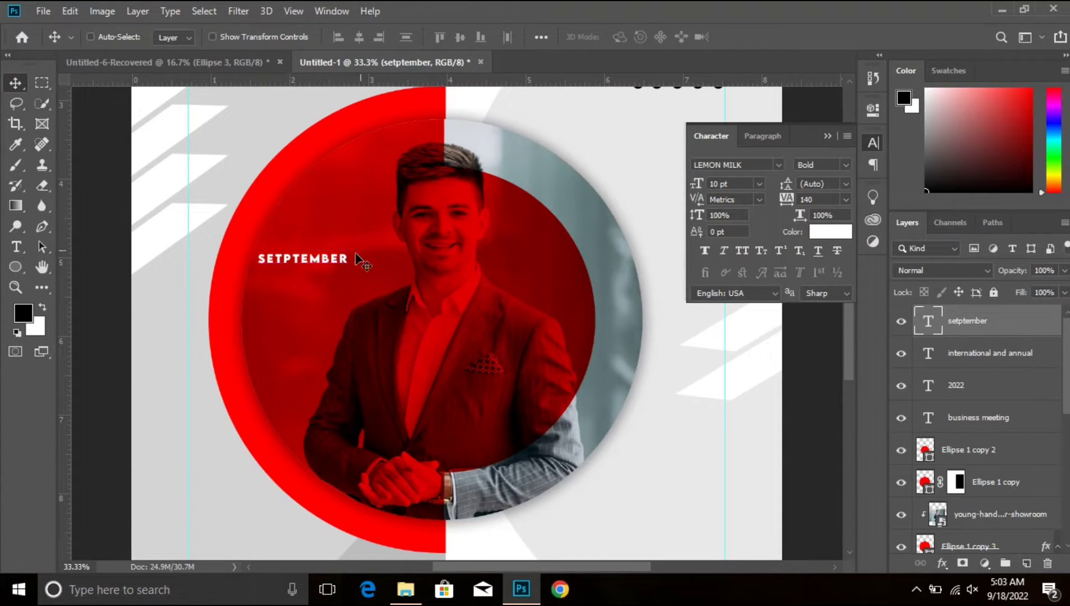
pyautogui.write('13')
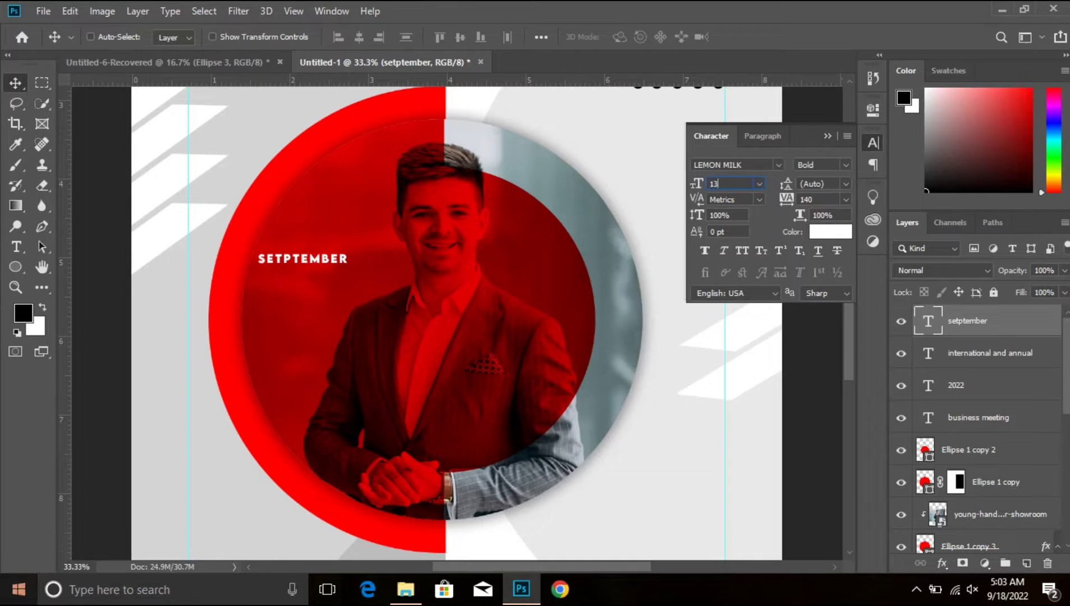
pyautogui.press('Return')
# Duplicate the "setptember" text just below itself, change the copy to "30" and set its tracking to 0.
pyautogui.moveTo(315, 259); pyautogui.dragTo(321, 301)
pyautogui.hotkey('ctrl', 'z')
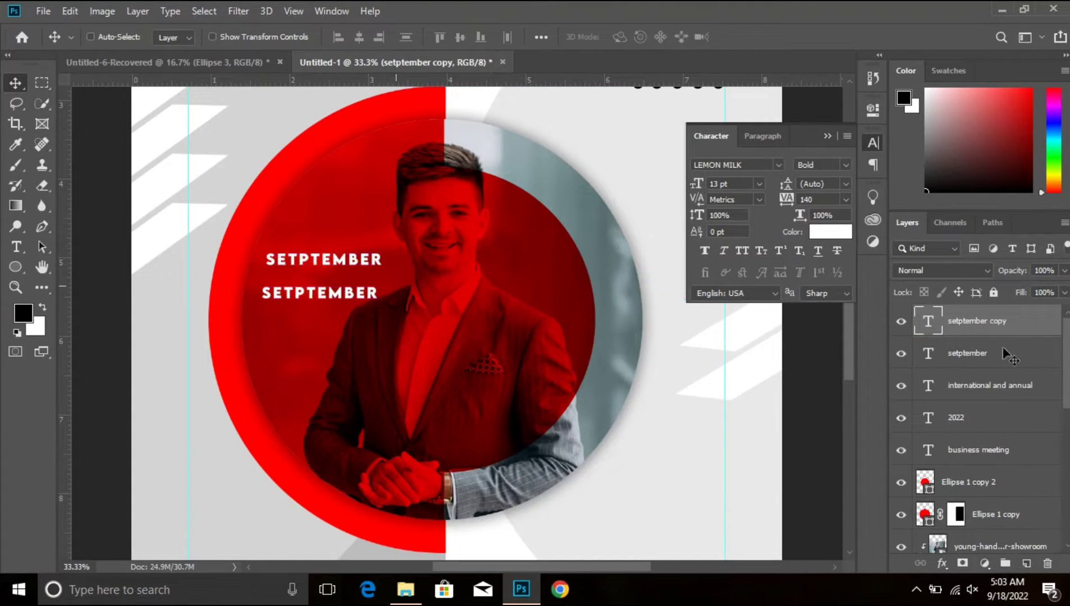
pyautogui.doubleClick(924, 322)
pyautogui.write('30')
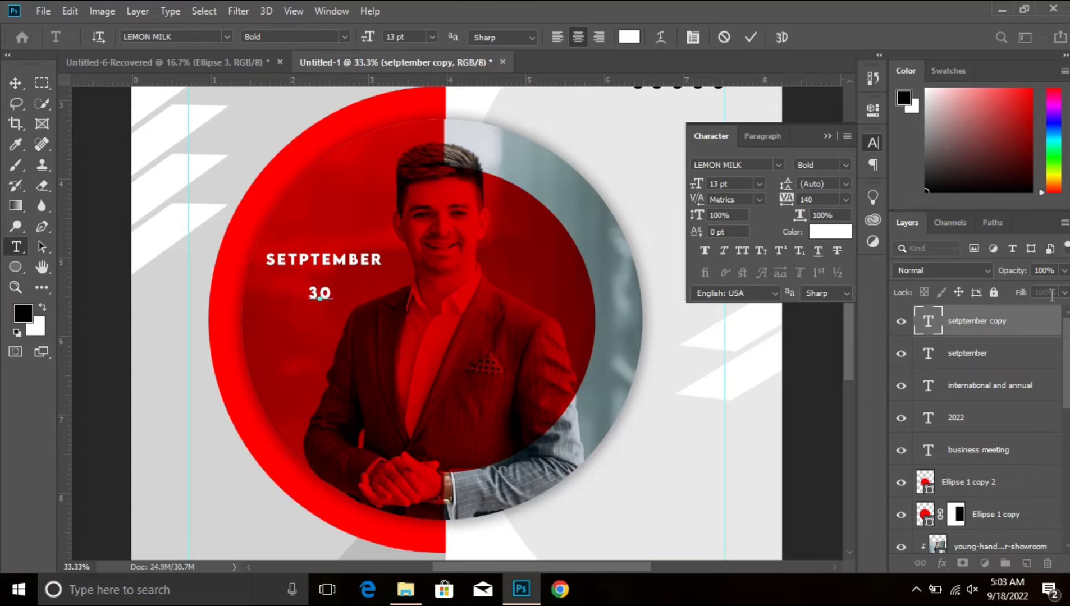
pyautogui.click(927, 323)
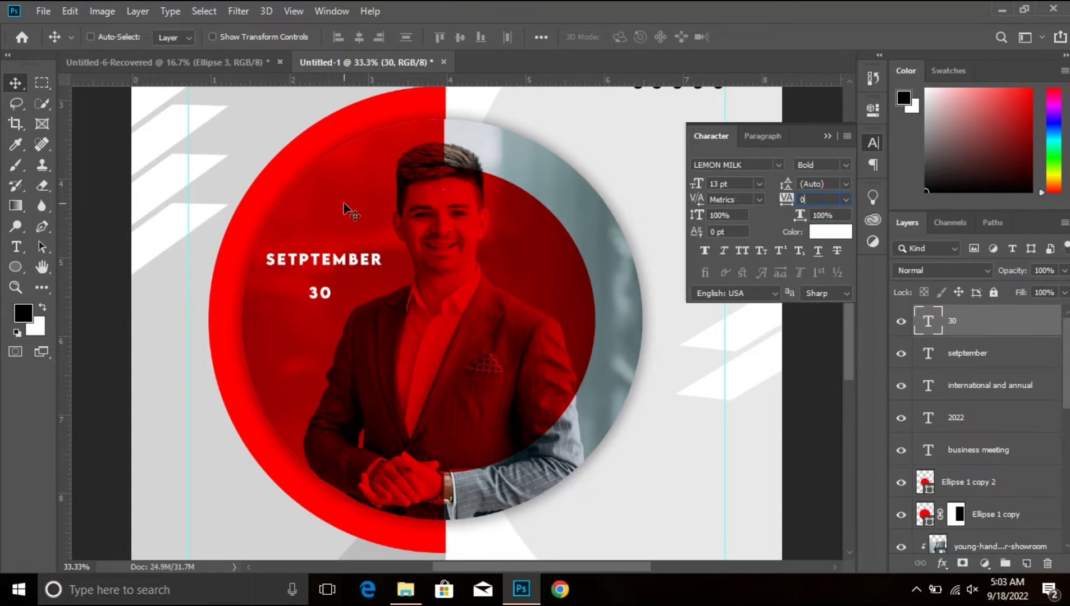
pyautogui.press('Return')
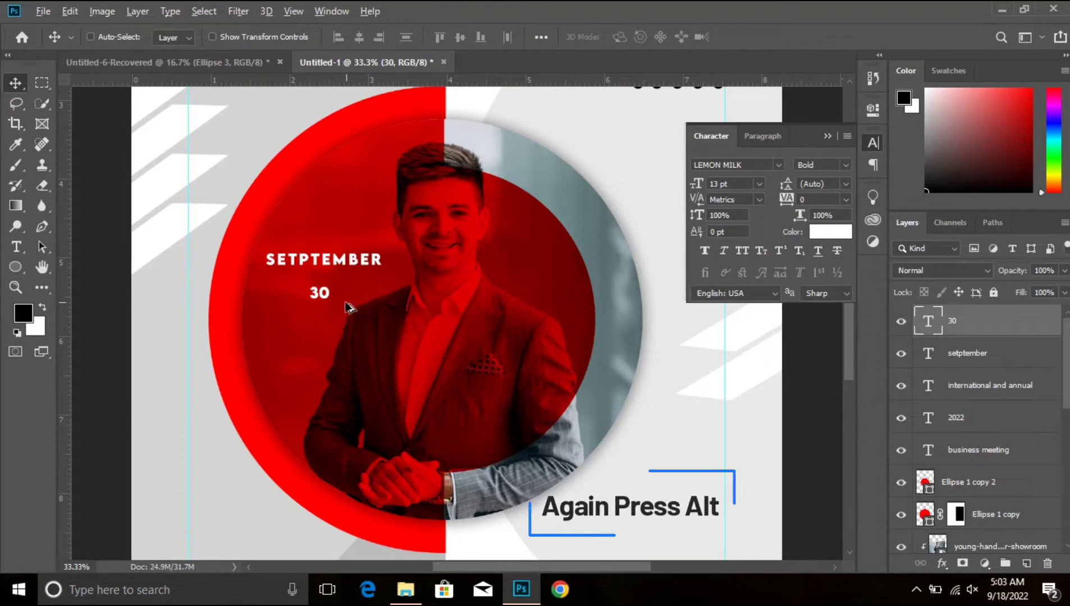
# Duplicate the "30" text slightly below itself and change the copy to "31".
pyautogui.moveTo(348, 306); pyautogui.dragTo(333, 327)
pyautogui.doubleClick(927, 324)
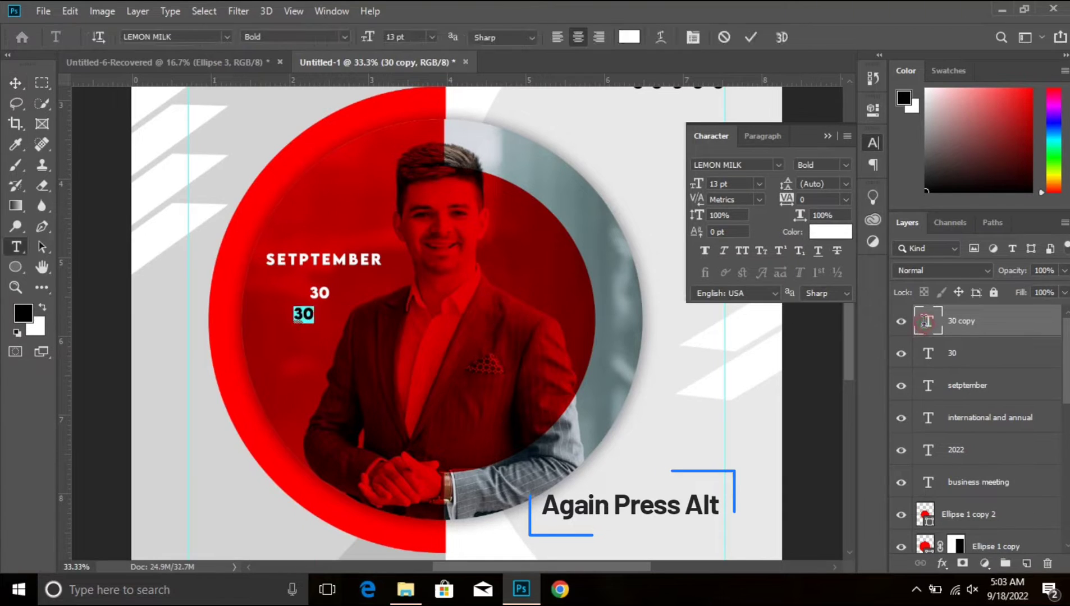
pyautogui.write('31')
pyautogui.click(15, 83)
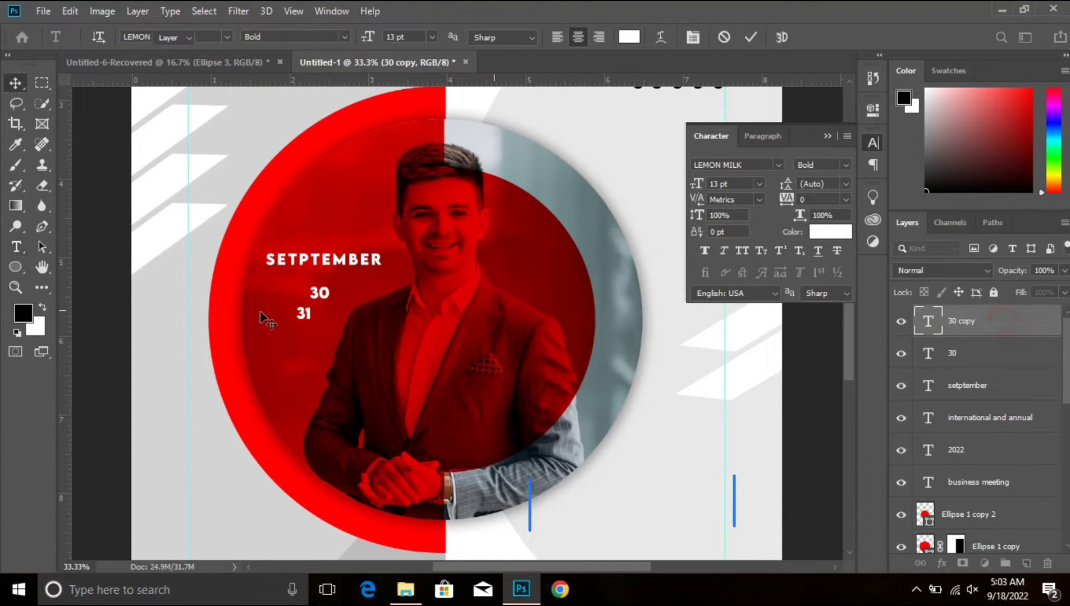
# Move "30" under the right end of "setptember" and place "31" a little below it to the left.
pyautogui.moveTo(331, 293); pyautogui.dragTo(380, 278)
pyautogui.click(1035, 364)
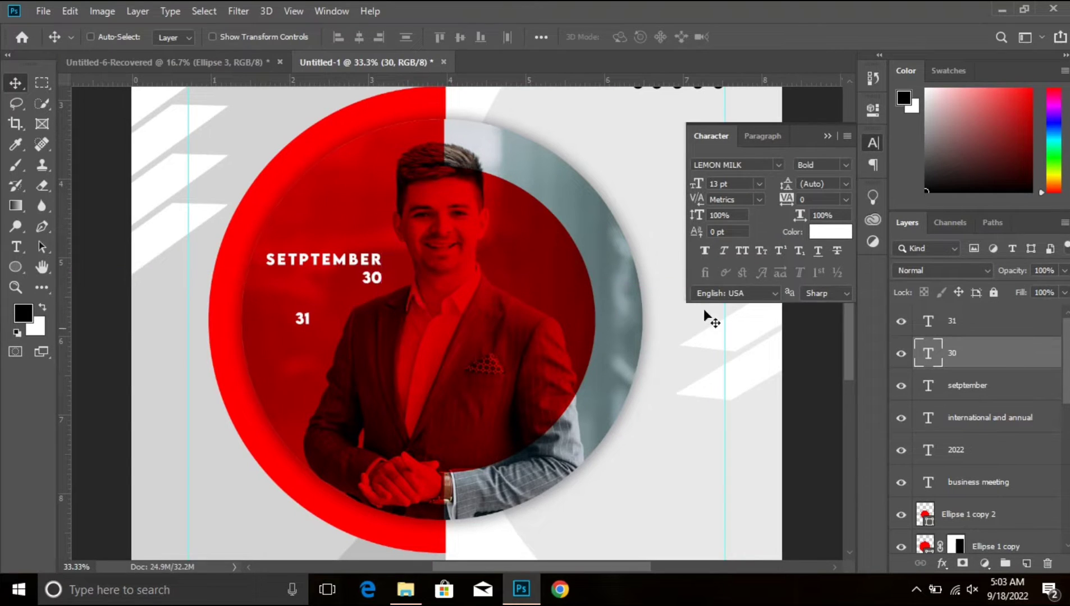
pyautogui.click(978, 326)
pyautogui.moveTo(298, 329); pyautogui.dragTo(344, 312)
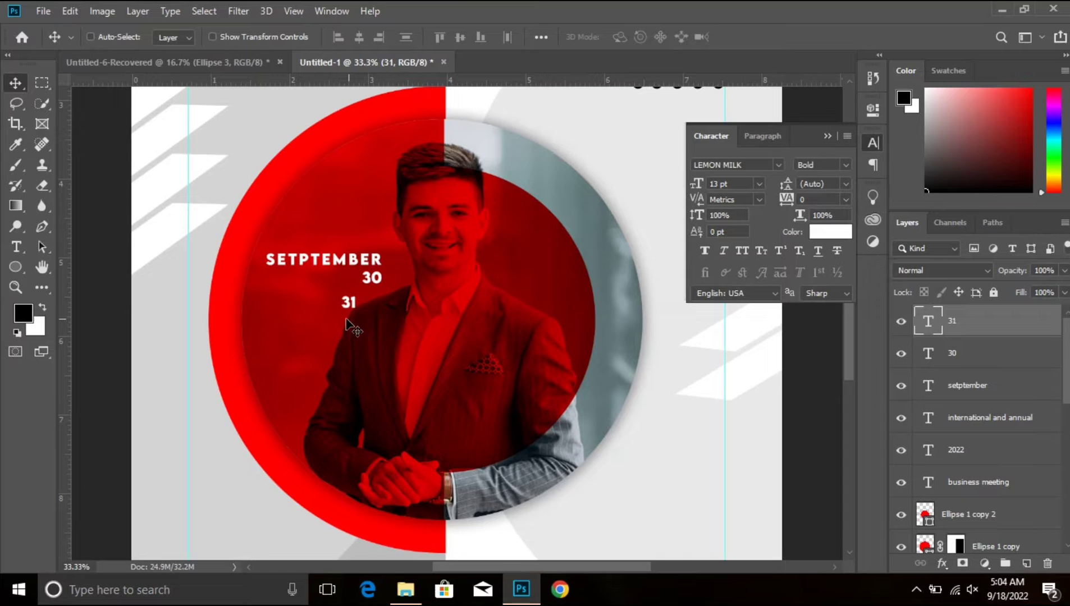
# Draw a black rectangle of about 497 × 40 px between "30" and "31" and round its corners to 6 px.
pyautogui.click(15, 267)
pyautogui.click(79, 263)
pyautogui.moveTo(253, 275); pyautogui.dragTo(382, 293)
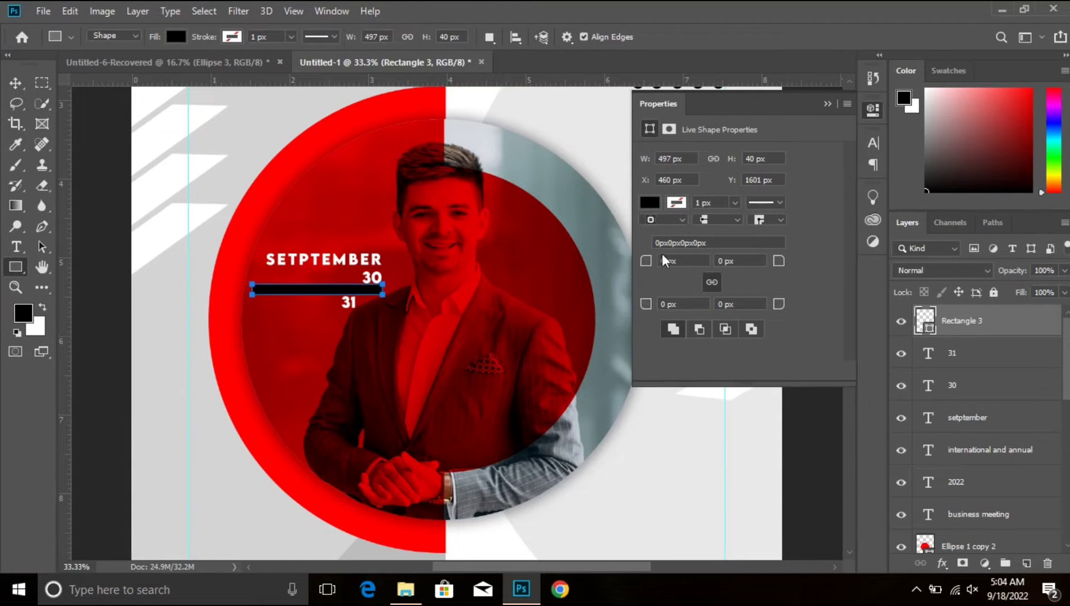
pyautogui.moveTo(640, 267); pyautogui.dragTo(646, 268)
pyautogui.press('Return')
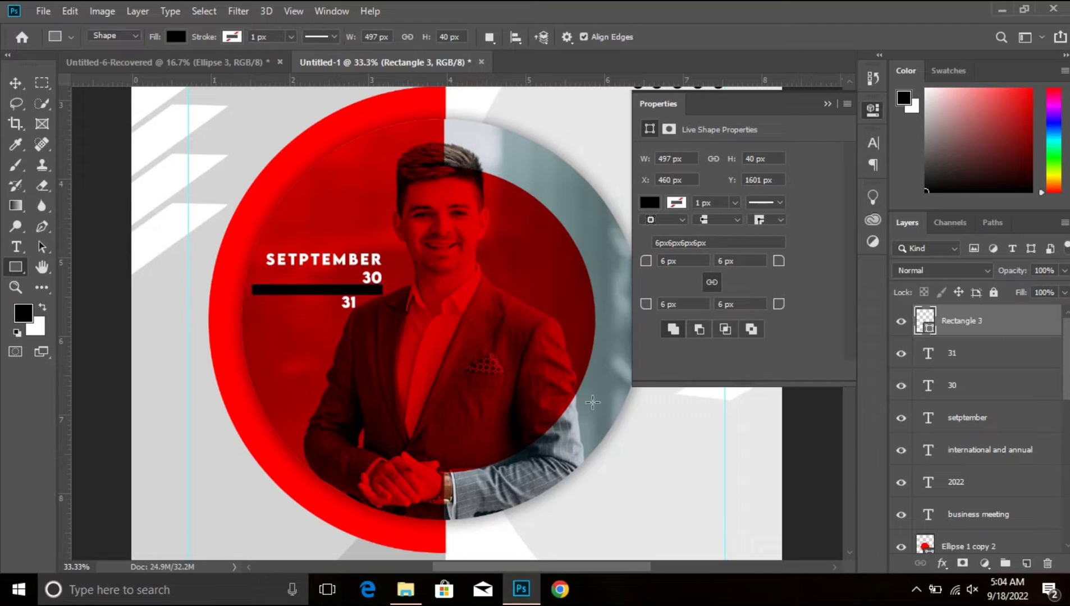
# Nudge "30" up and "31" down, away from the black bar.
pyautogui.click(994, 361)
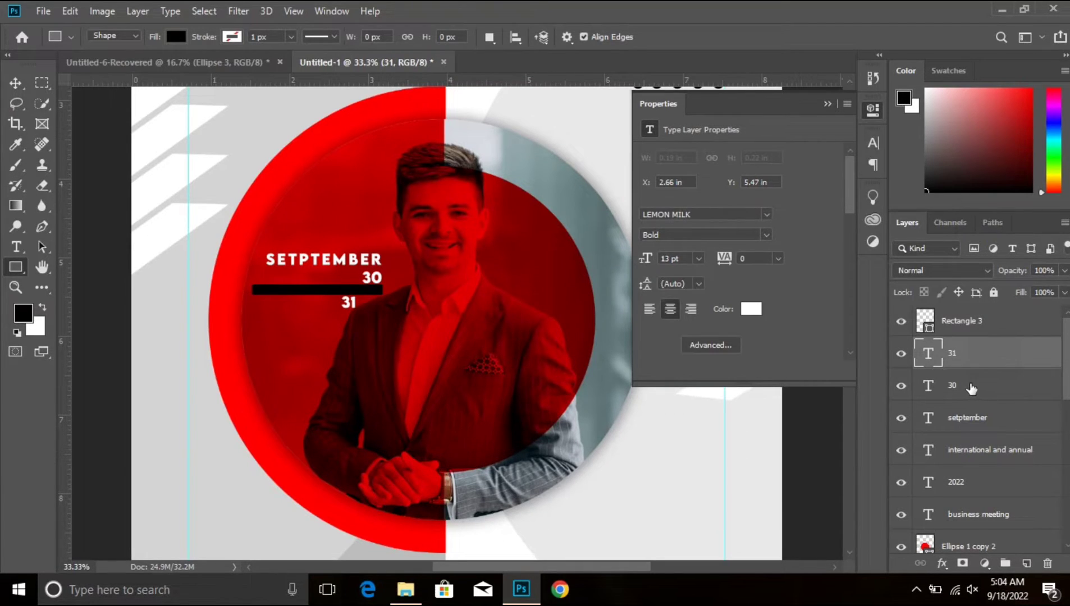
pyautogui.click(16, 84)
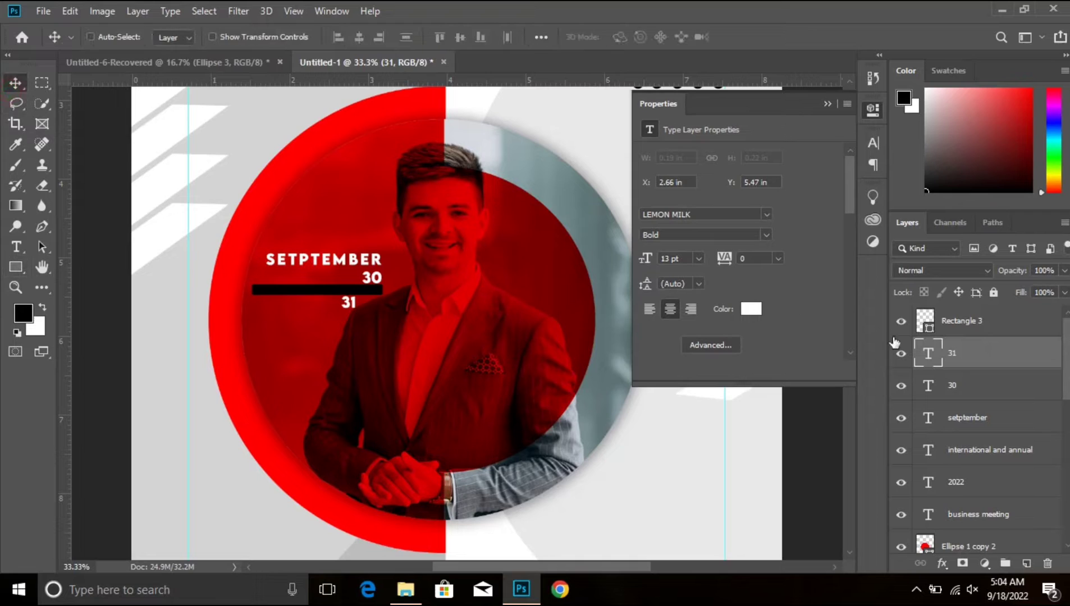
pyautogui.click(979, 389)
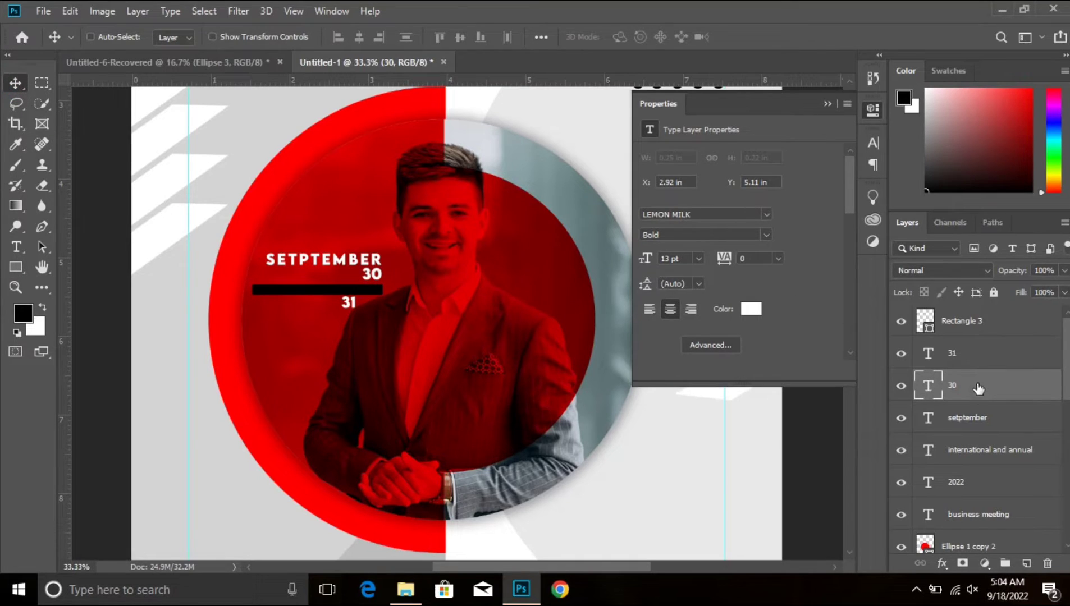
pyautogui.click(962, 355)
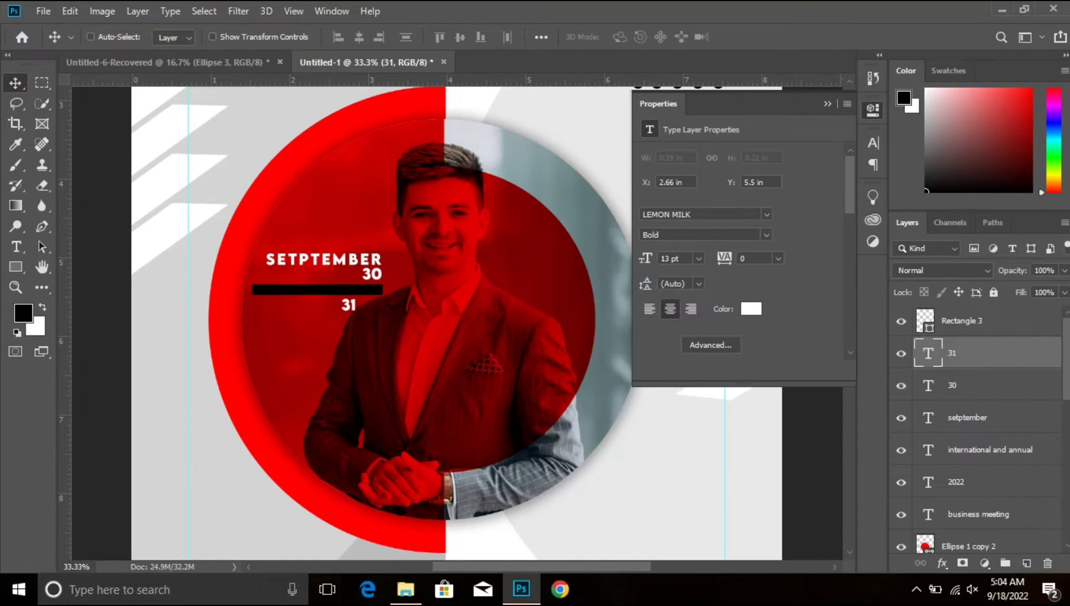
# Shift the black bar and narrow it to 439 px to span "setptember", and nudge "31" up towards it.
pyautogui.click(961, 321)
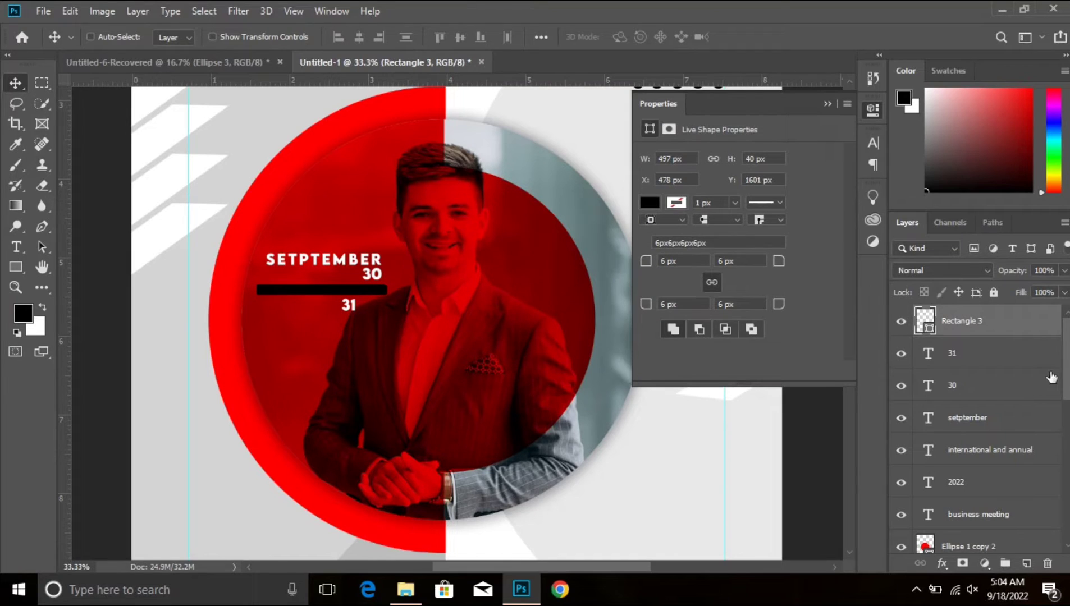
pyautogui.press('Right')
pyautogui.press('Up')
pyautogui.press('Up')
pyautogui.press('Up')
pyautogui.press('Up')
pyautogui.press('Down')
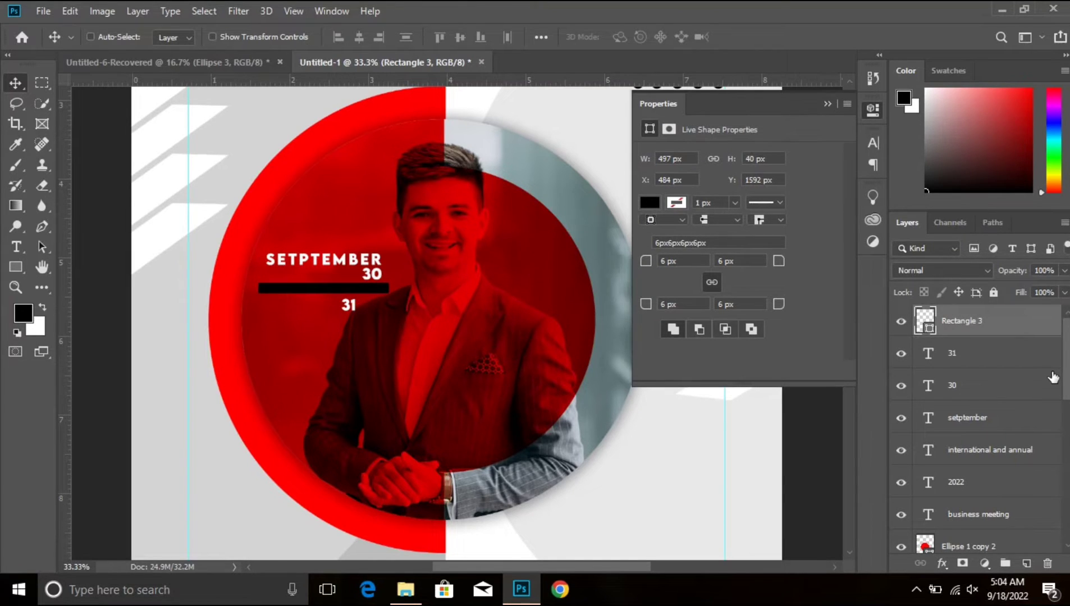
pyautogui.hotkey('ctrl', 't')
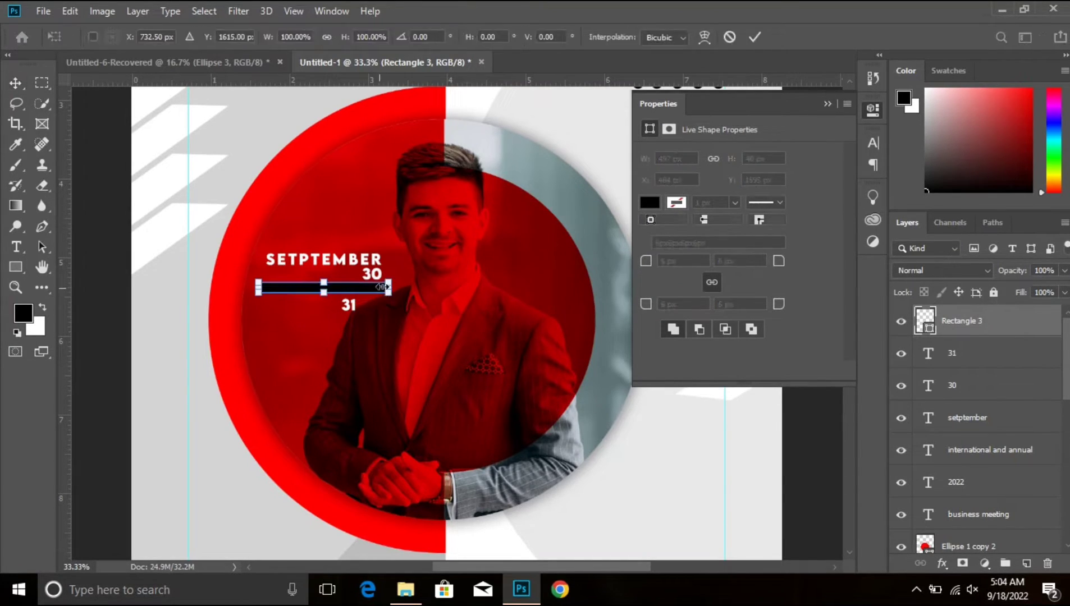
pyautogui.moveTo(391, 287)
pyautogui.mouseDown()
pyautogui.moveTo(368, 287)
pyautogui.moveTo(381, 287)
pyautogui.mouseUp()
pyautogui.press('Return')
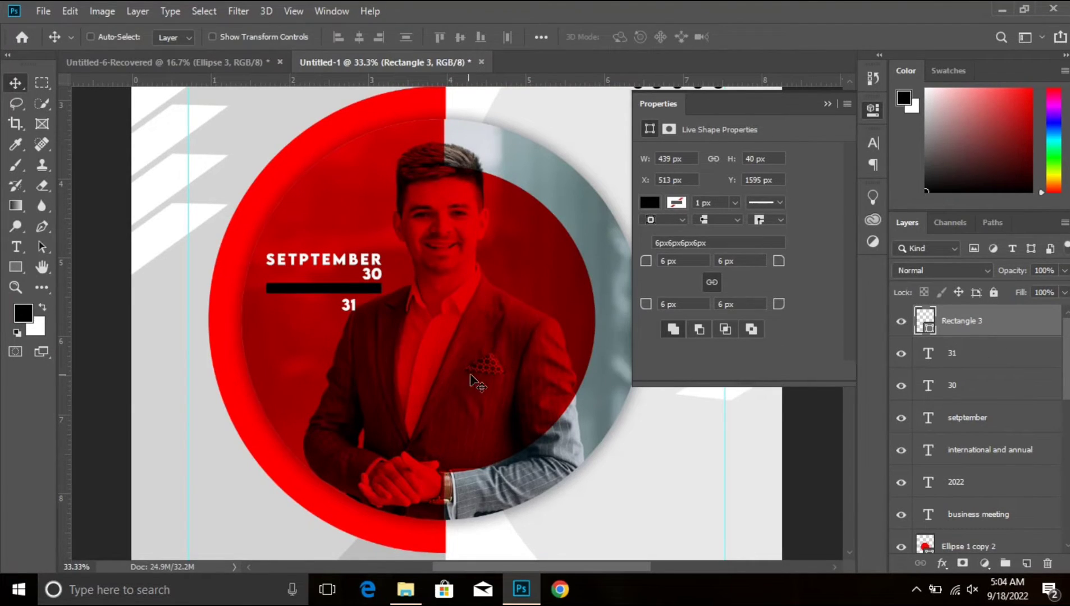
pyautogui.click(998, 355)
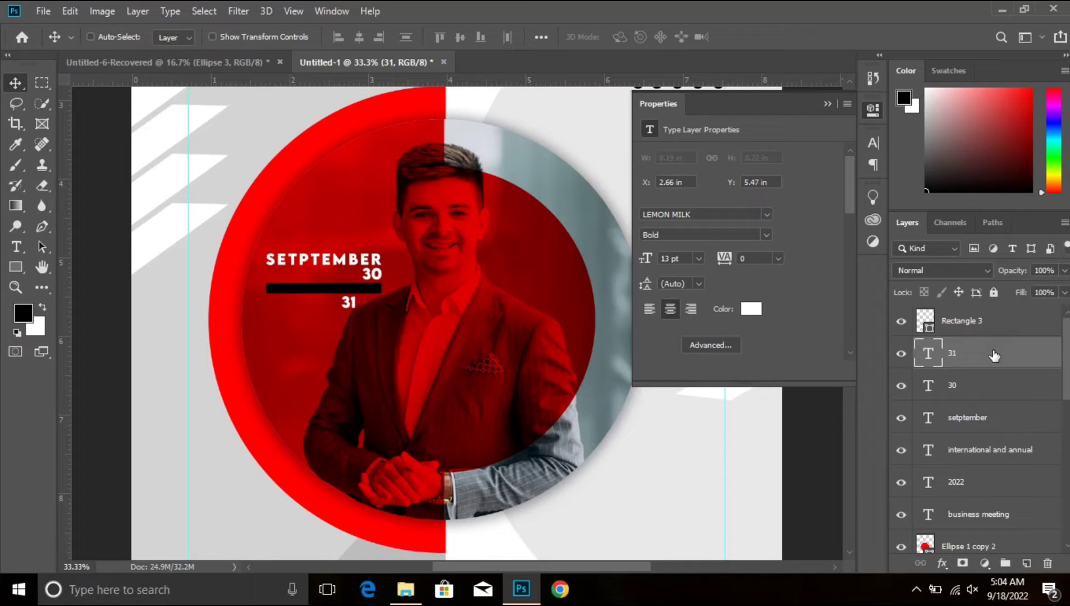
# Add the text "the lorem ipsum center" as a new text layer below "31".
pyautogui.press('t')
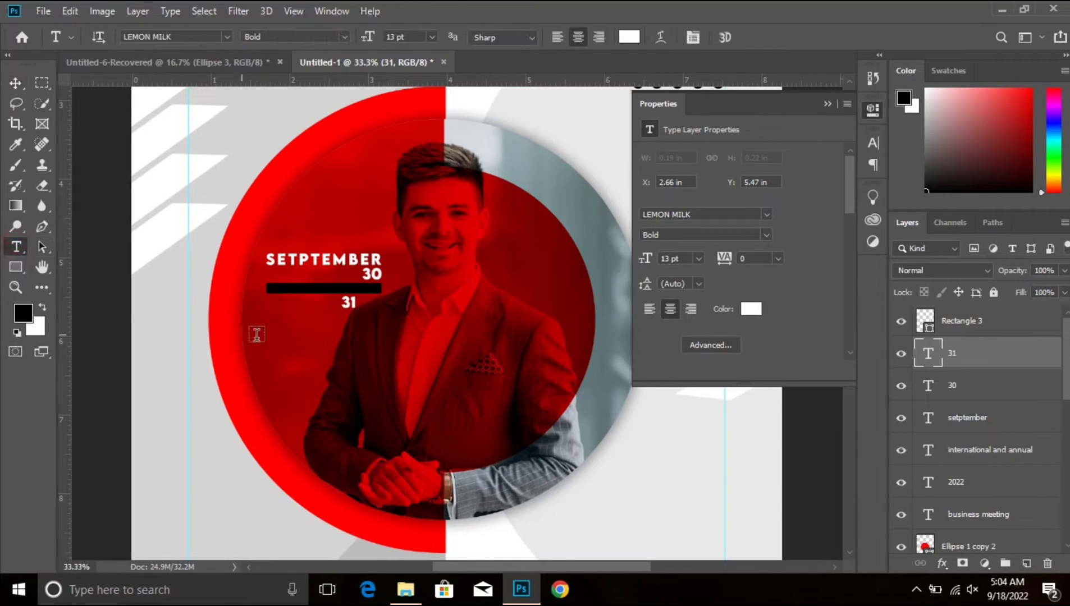
pyautogui.click(253, 336)
pyautogui.write('THE ')
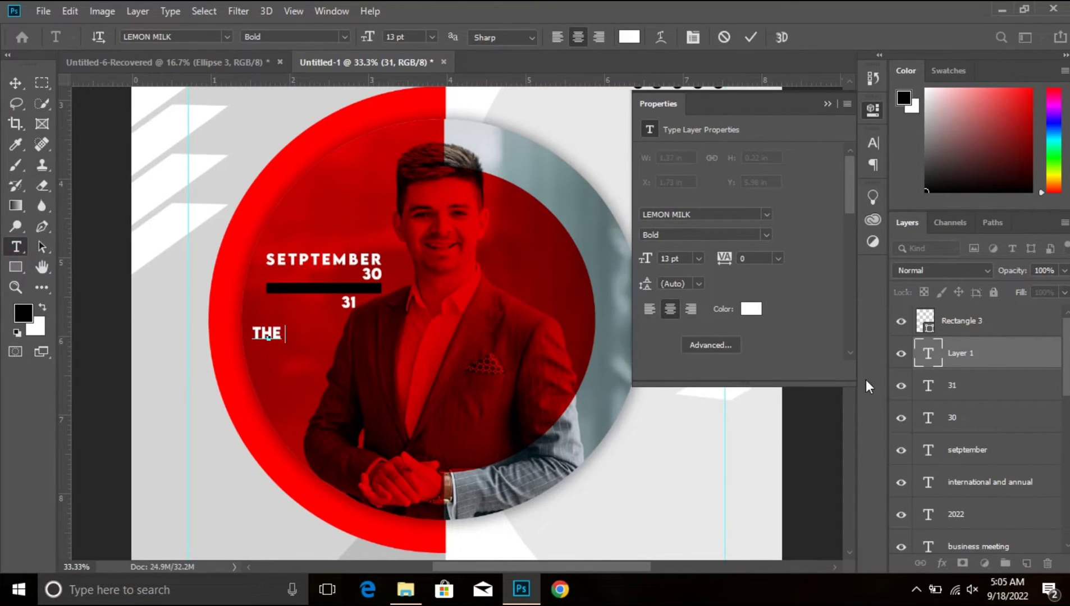
pyautogui.write('LOREM IPS')
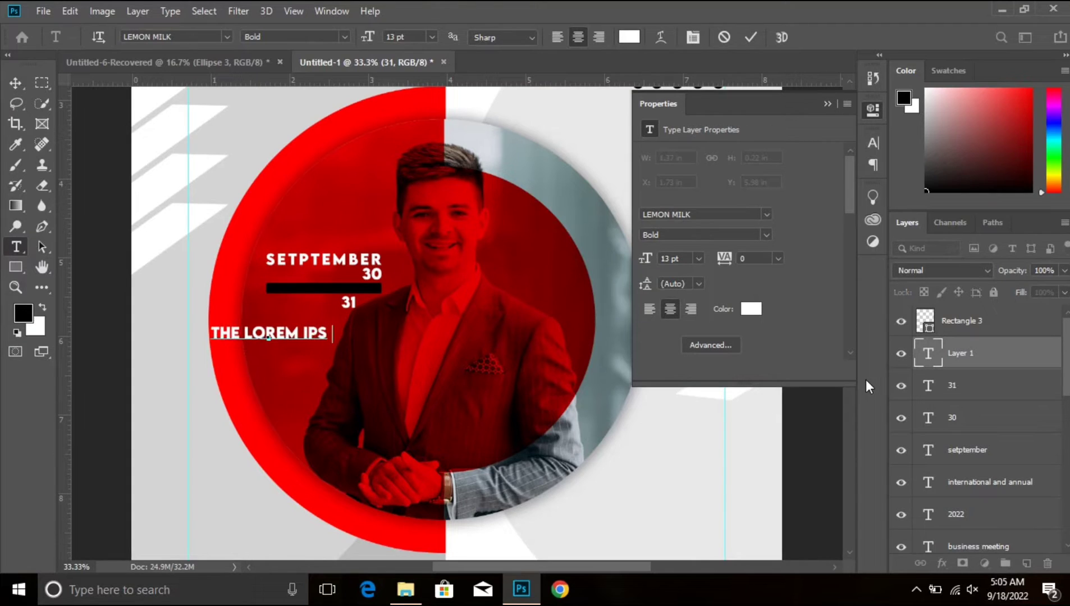
pyautogui.write('UM CENTER')
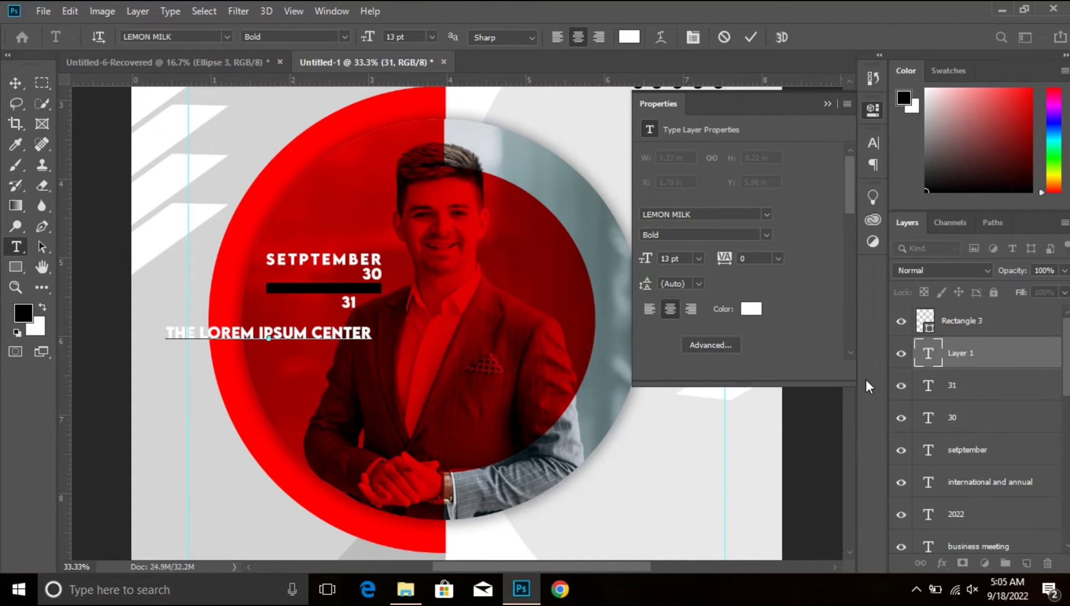
pyautogui.click(937, 354)
# Set the "the lorem ipsum center" text to 10 pt and its font style to Light.
pyautogui.click(826, 105)
pyautogui.click(873, 143)
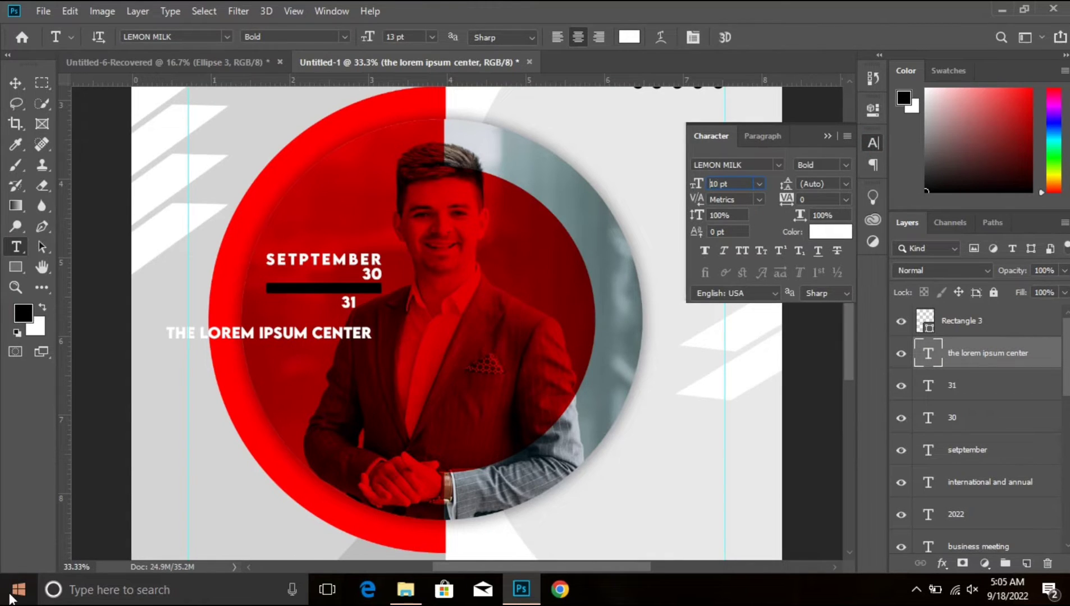
pyautogui.press('Return')
pyautogui.click(845, 164)
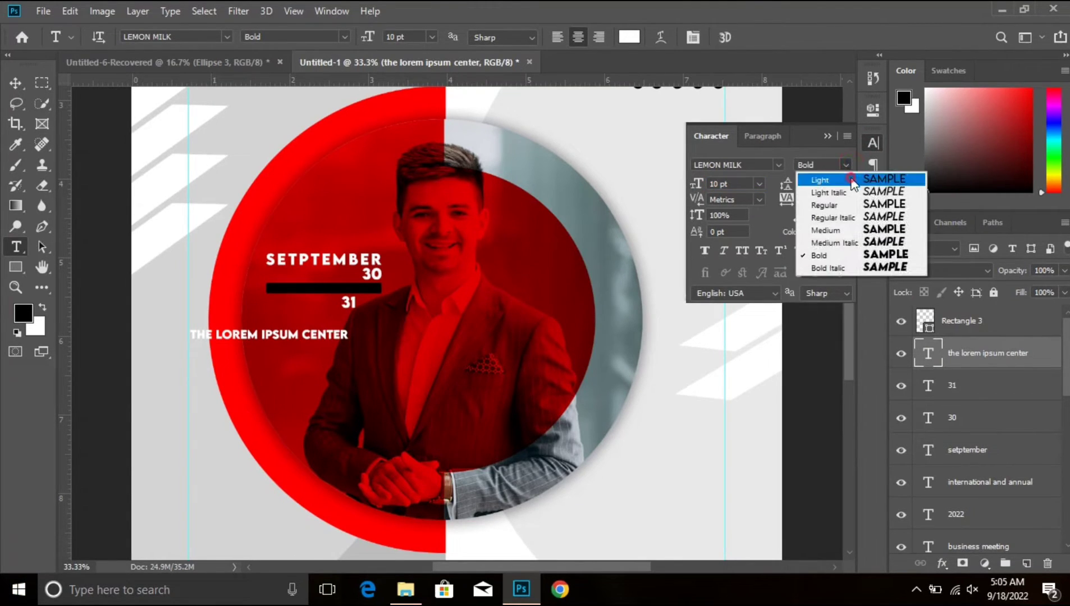
pyautogui.click(853, 181)
# Scale "the lorem ipsum center" down to about 6.21 pt, place it on the black bar and move its layer above the bar's.
pyautogui.click(15, 82)
pyautogui.moveTo(283, 336); pyautogui.dragTo(345, 334)
pyautogui.hotkey('ctrl', 't')
pyautogui.hotkey('ctrl', '+')
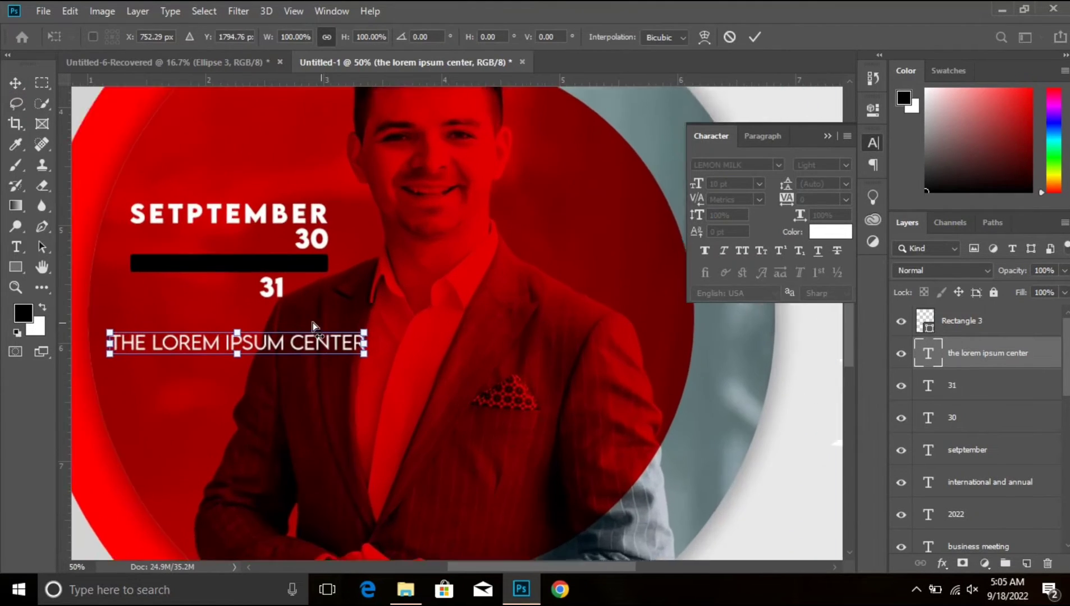
pyautogui.hotkey('ctrl', '+')
pyautogui.moveTo(493, 327); pyautogui.dragTo(435, 332)
pyautogui.moveTo(394, 279); pyautogui.dragTo(382, 250)
pyautogui.moveTo(1043, 353); pyautogui.dragTo(1038, 312)
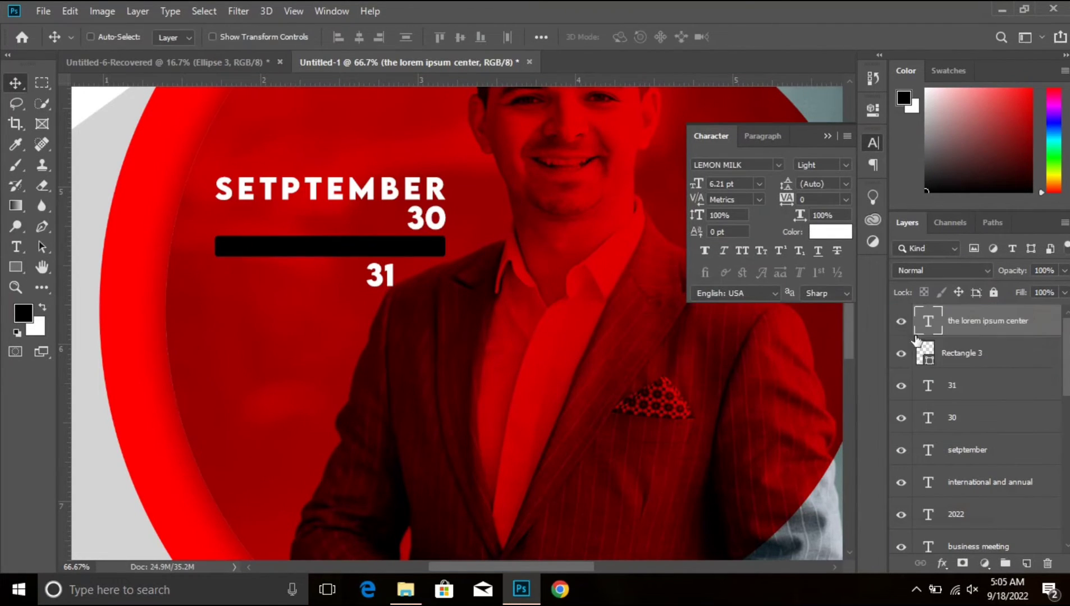
# Centre "the lorem ipsum center" and the black bar on each other in both directions and widen the text's tracking.
pyautogui.keyDown('shift'); pyautogui.click(1000, 353); pyautogui.keyUp('shift')
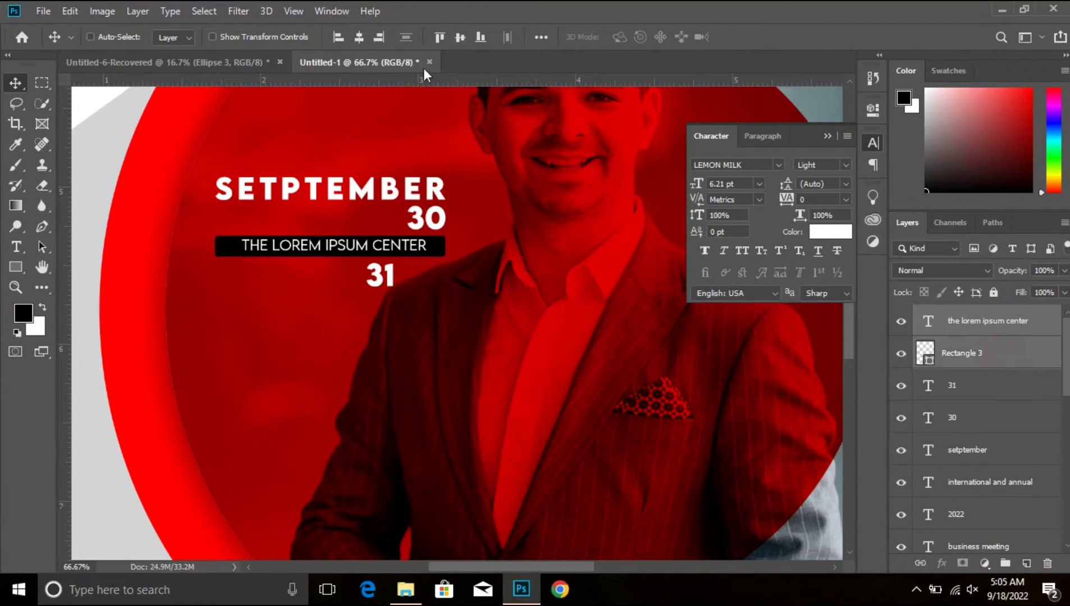
pyautogui.click(360, 37)
pyautogui.click(467, 40)
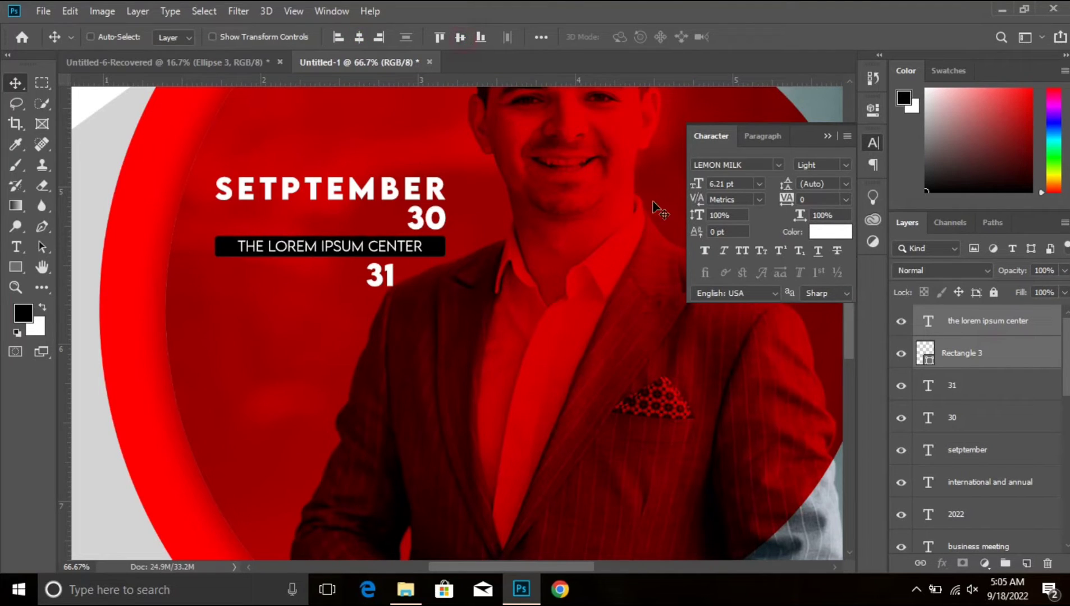
pyautogui.moveTo(789, 203); pyautogui.dragTo(787, 198)
pyautogui.click(828, 136)
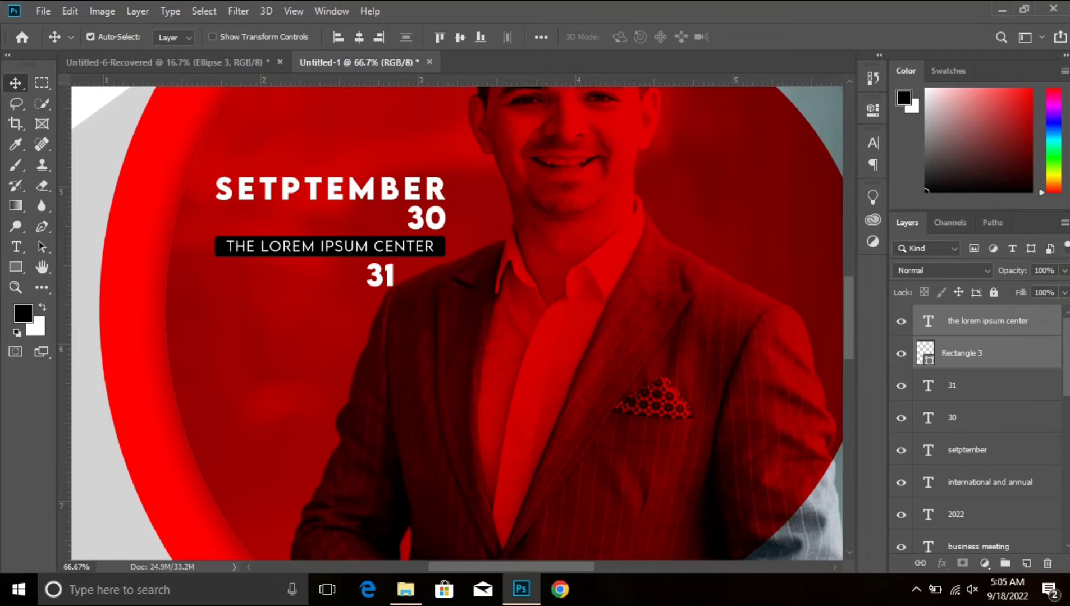
# Draw a black rectangle about 2744 × 264 px across the flyer's full width, resting on the lower margin guide.
pyautogui.hotkey('ctrl', '-')
pyautogui.hotkey('ctrl', '-')
pyautogui.hotkey('ctrl', '-')
pyautogui.hotkey('ctrl', '-')
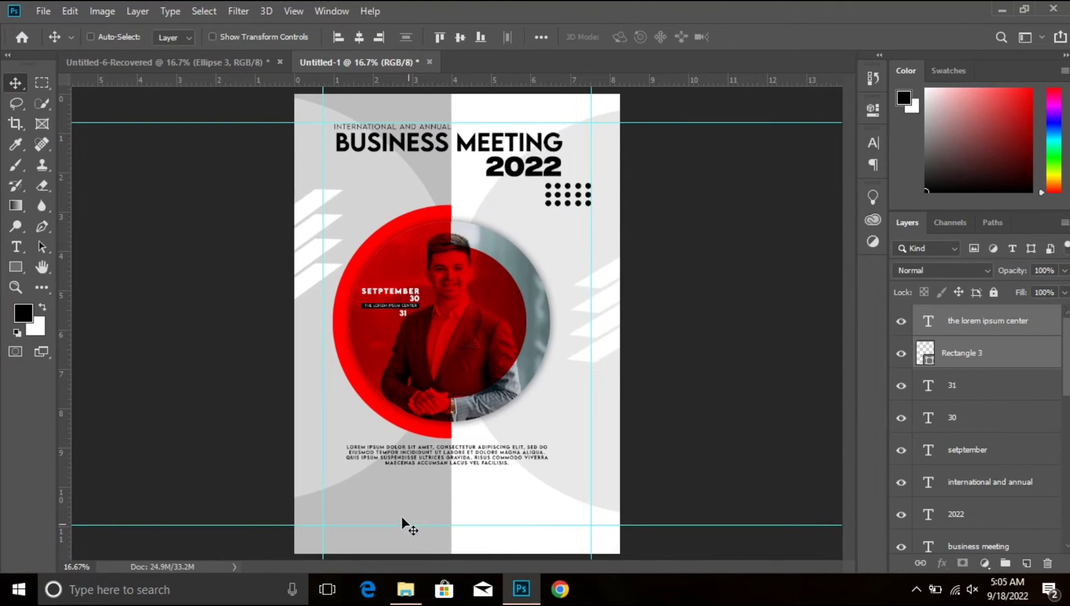
pyautogui.moveTo(15, 267); pyautogui.dragTo(34, 308)
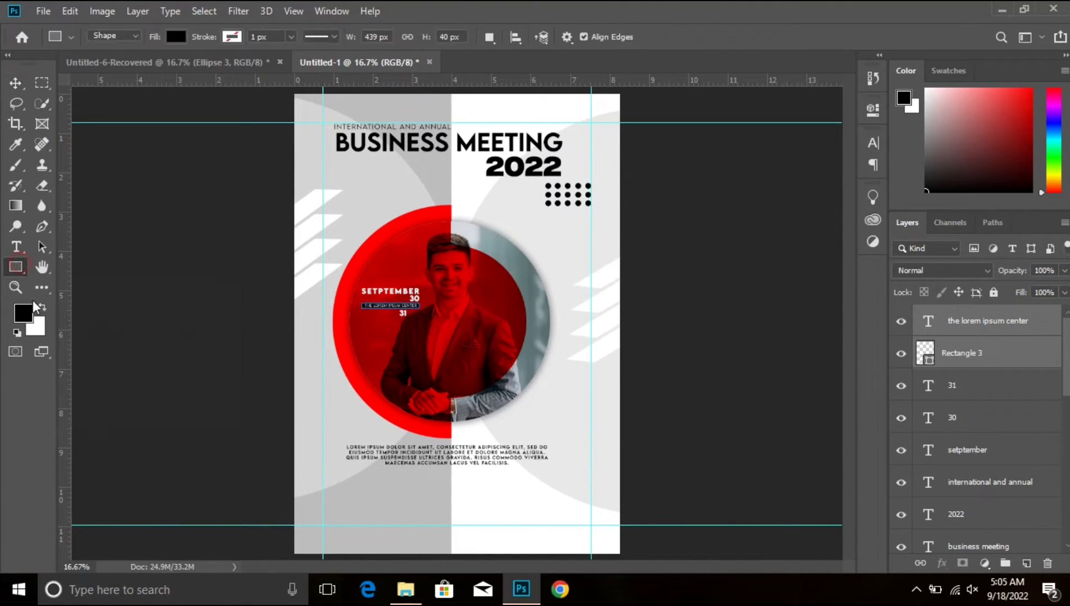
pyautogui.moveTo(278, 492); pyautogui.dragTo(638, 525)
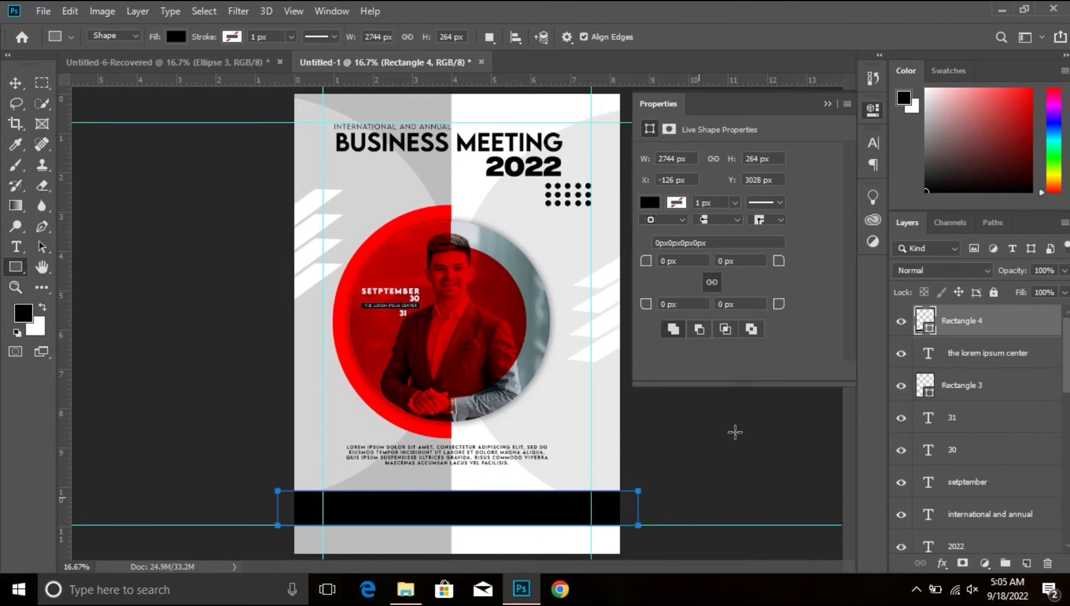
pyautogui.click(827, 104)
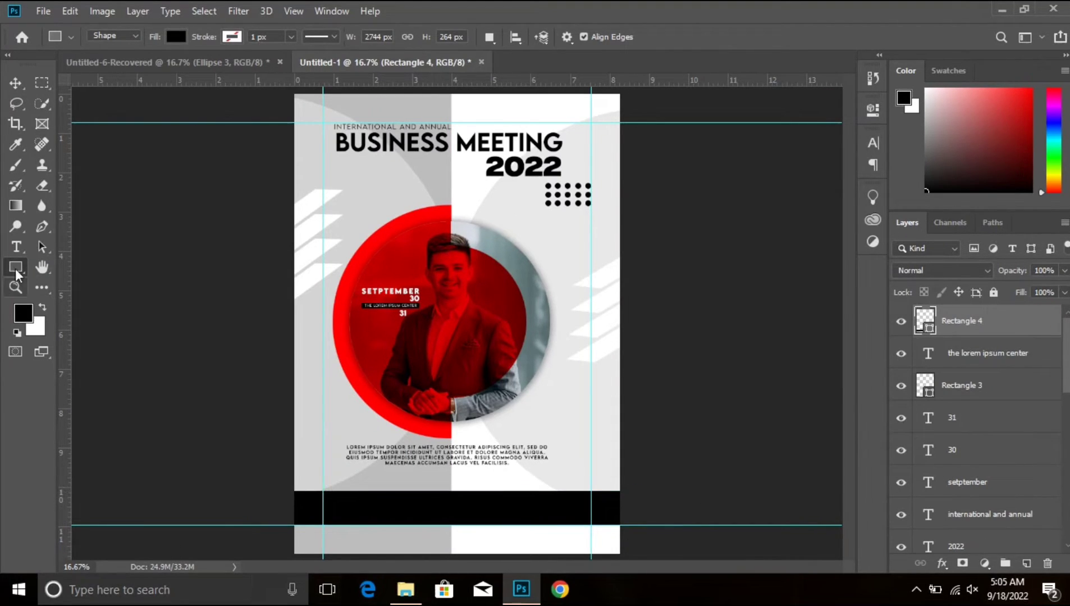
# Draw a rectangle about 612 × 163 px inside the black bar, fill it white and round its corners to 81.5 px.
pyautogui.click(16, 247)
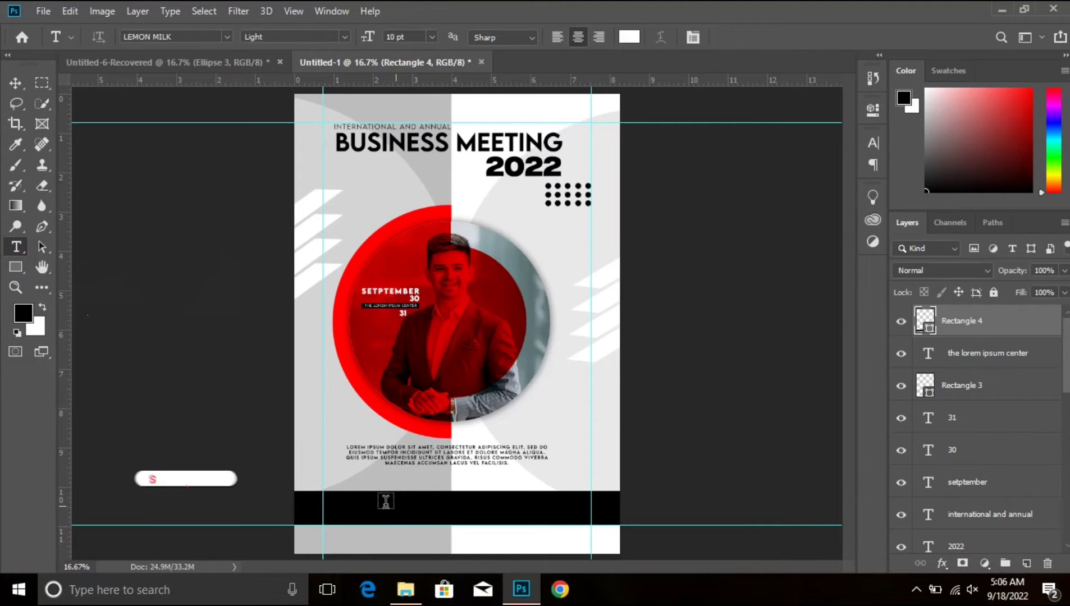
pyautogui.click(16, 268)
pyautogui.moveTo(393, 497); pyautogui.dragTo(495, 519)
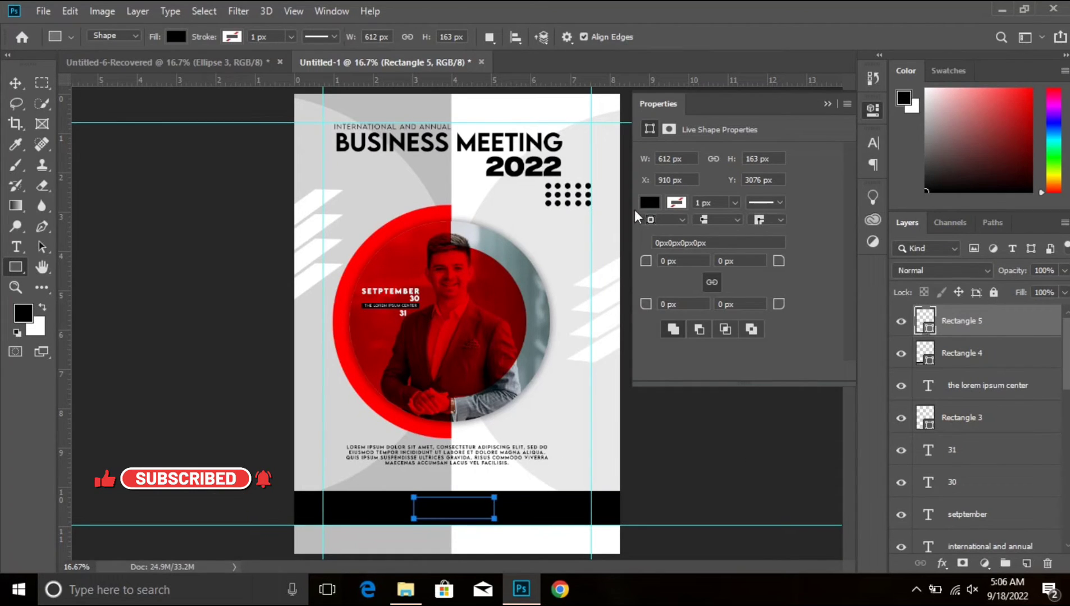
pyautogui.click(650, 202)
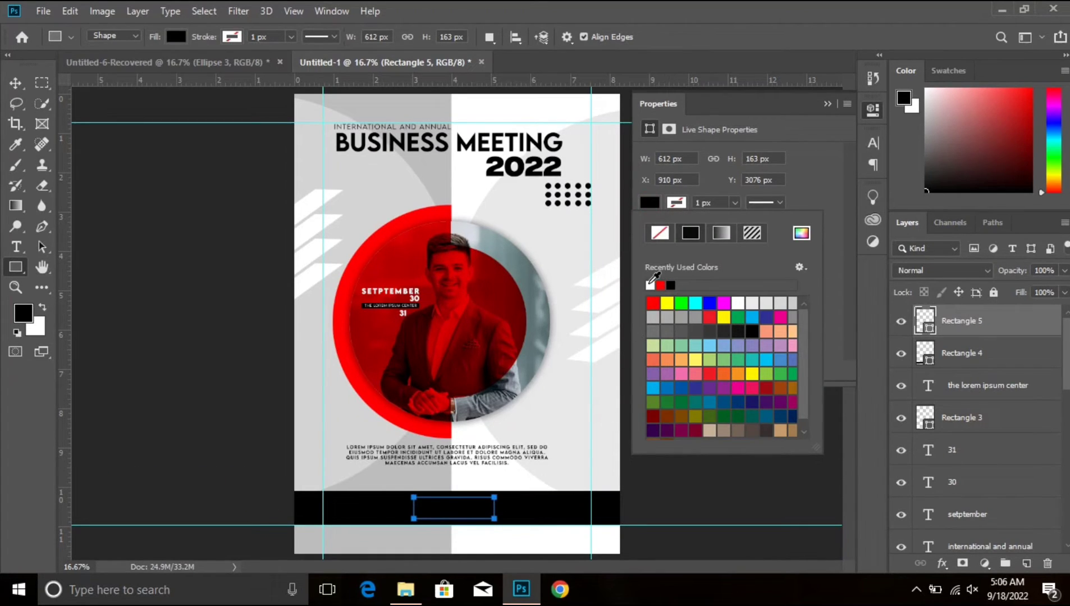
pyautogui.click(650, 284)
pyautogui.click(987, 323)
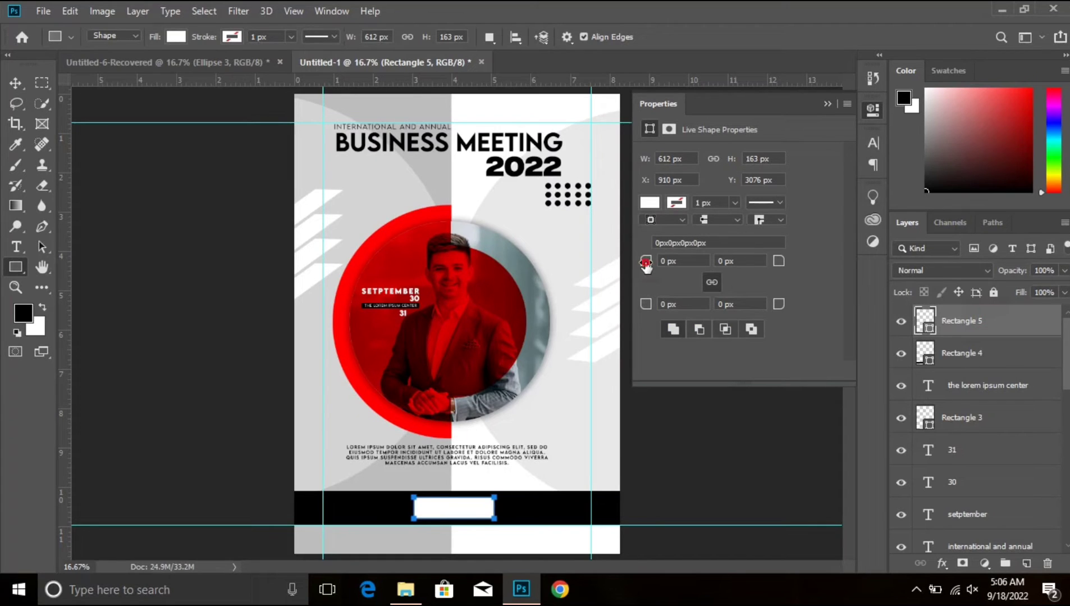
pyautogui.moveTo(646, 264); pyautogui.dragTo(968, 365)
pyautogui.press('Return')
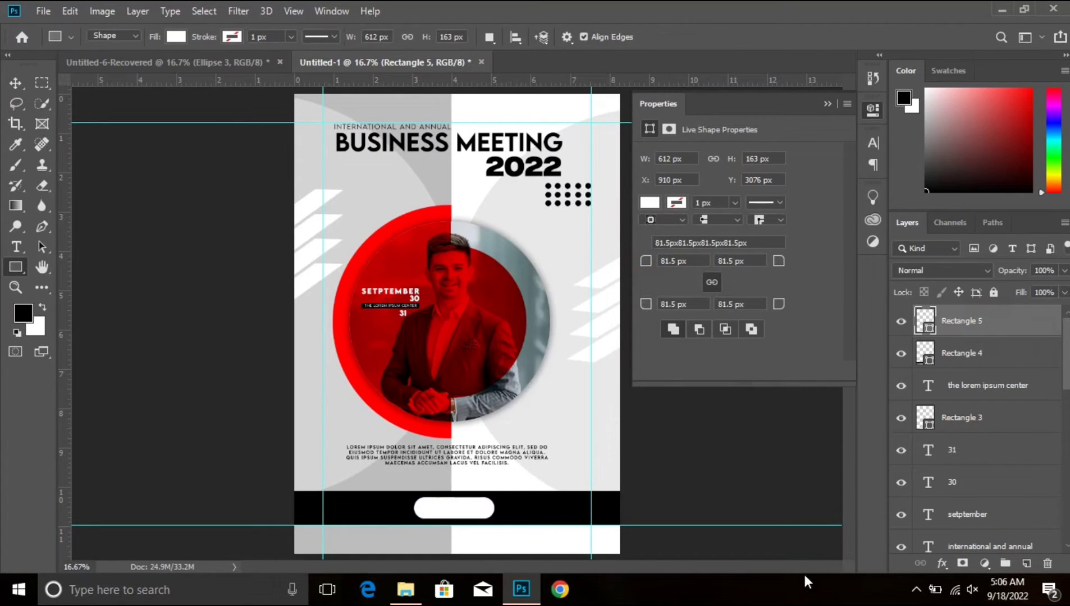
# Add the text "contact us" as a new text layer on the white rounded shape.
pyautogui.hotkey('ctrl', '+')
pyautogui.hotkey('ctrl', '+')
pyautogui.moveTo(470, 432); pyautogui.dragTo(403, 131)
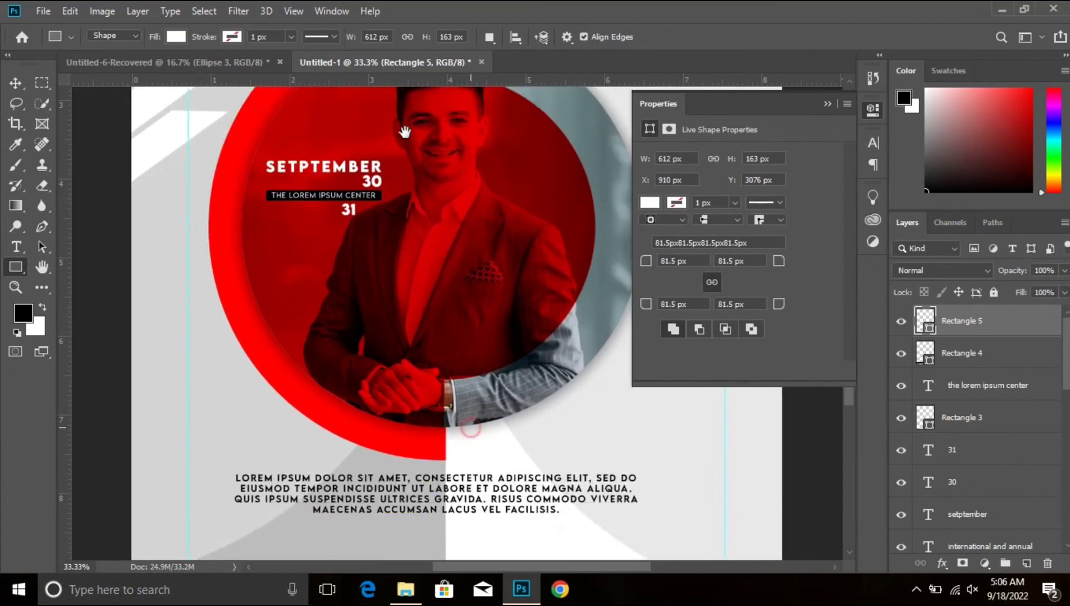
pyautogui.moveTo(493, 353); pyautogui.dragTo(427, 203)
pyautogui.moveTo(460, 399); pyautogui.dragTo(554, 451)
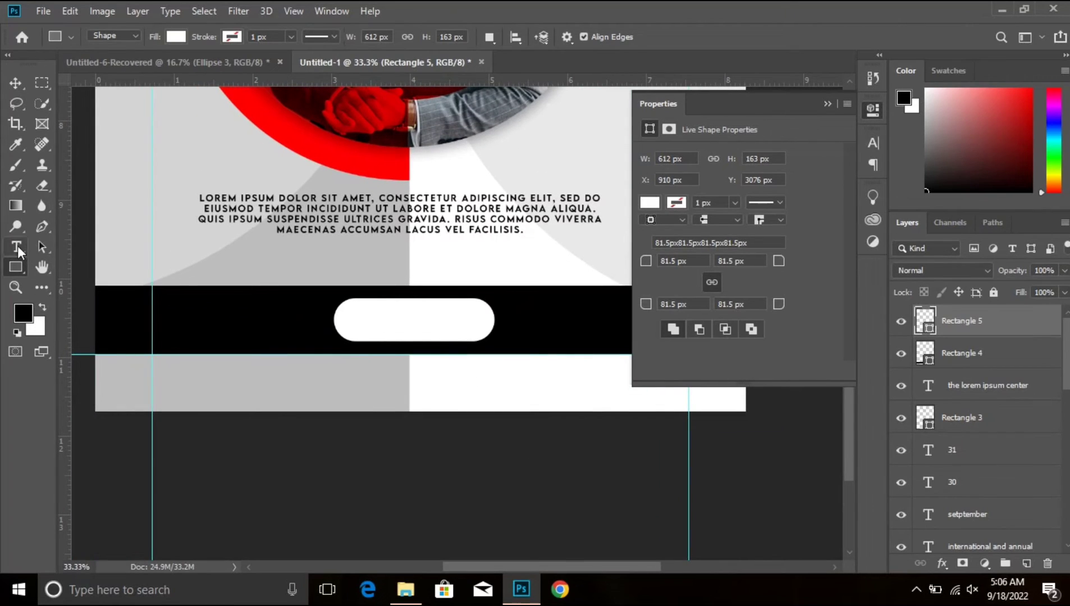
pyautogui.click(18, 251)
pyautogui.click(367, 321)
pyautogui.write('to ')
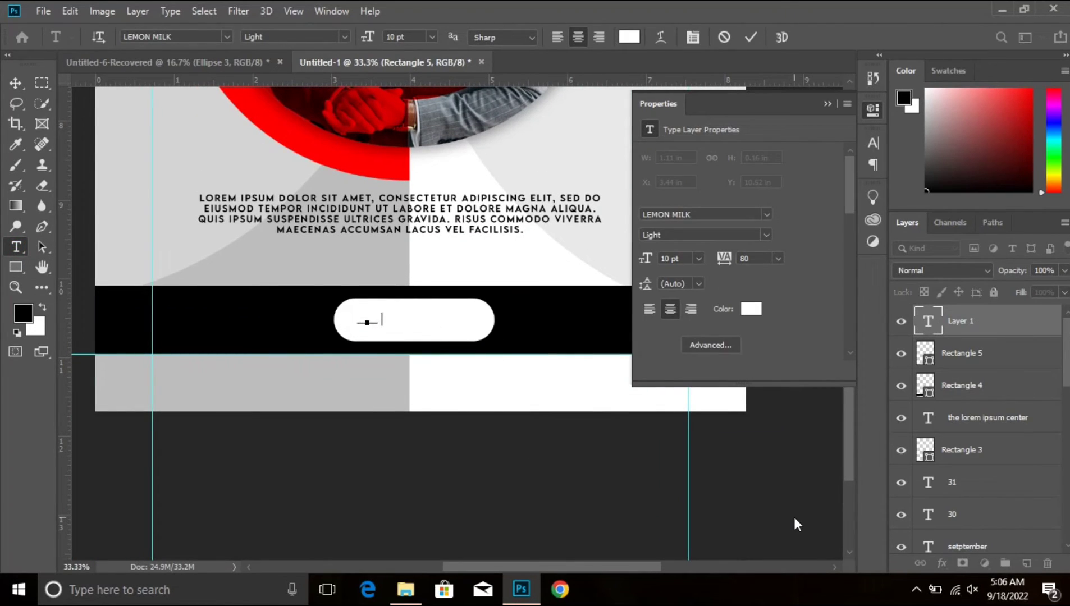
pyautogui.write(' us')
pyautogui.click(1012, 312)
pyautogui.click(827, 104)
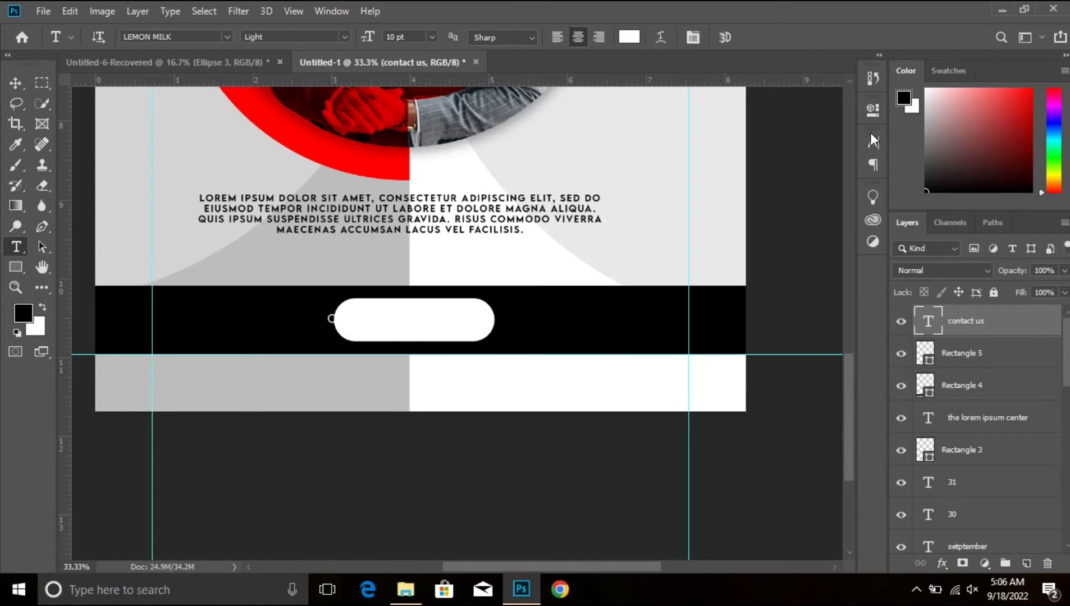
# Set the "contact us" text to the Medium font style and black (000000).
pyautogui.click(873, 142)
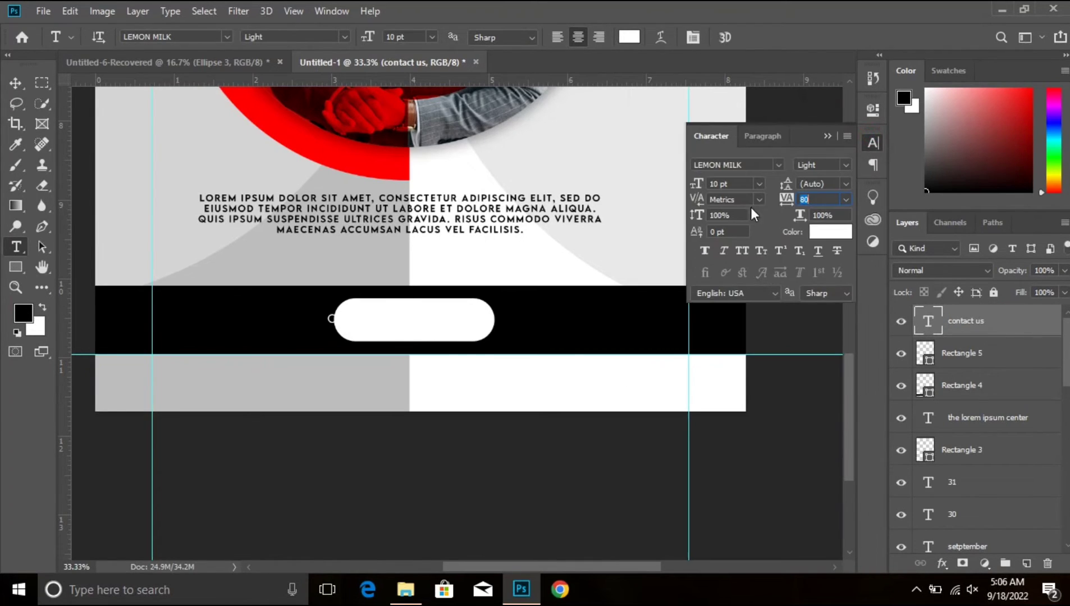
pyautogui.click(849, 164)
pyautogui.click(863, 232)
pyautogui.click(833, 232)
pyautogui.click(251, 296)
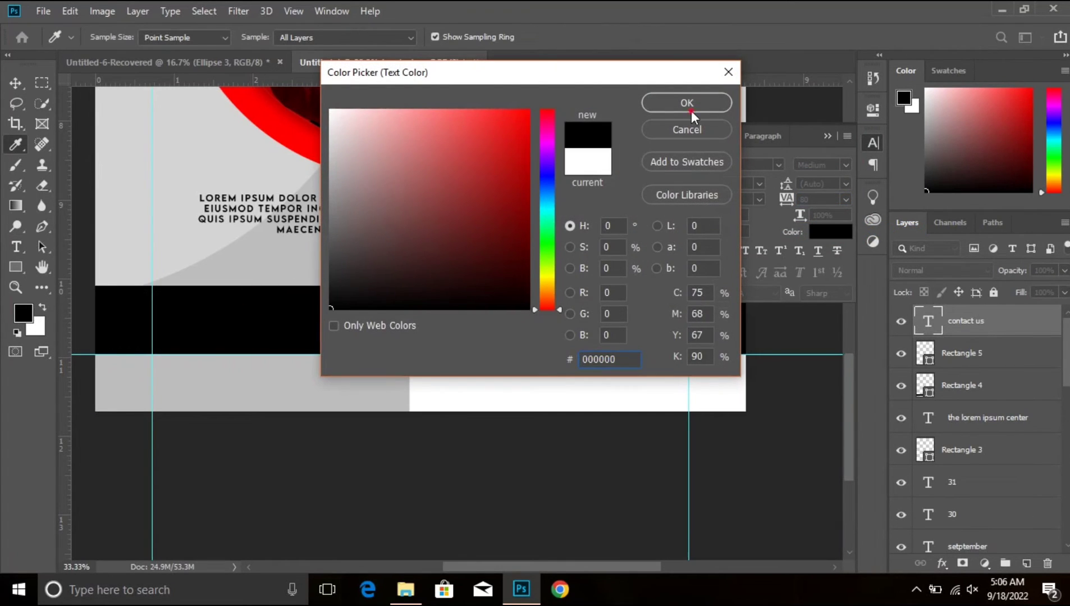
pyautogui.click(688, 102)
# Move "contact us" onto the white rounded shape and scale it up to about 15.32 pt.
pyautogui.click(16, 85)
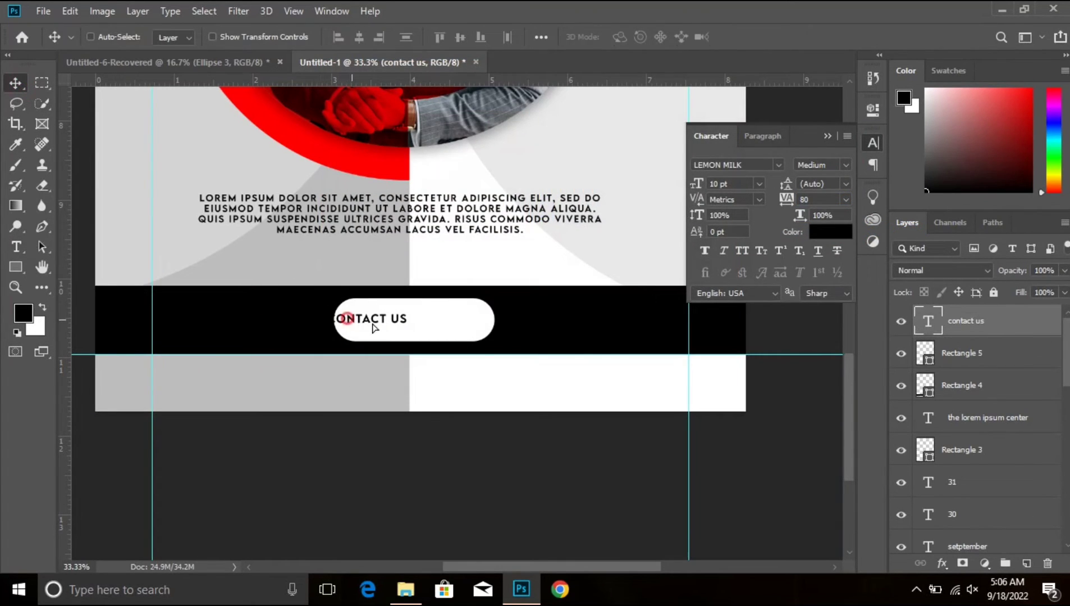
pyautogui.moveTo(373, 327)
pyautogui.mouseDown()
pyautogui.moveTo(390, 315)
pyautogui.moveTo(391, 323)
pyautogui.mouseUp()
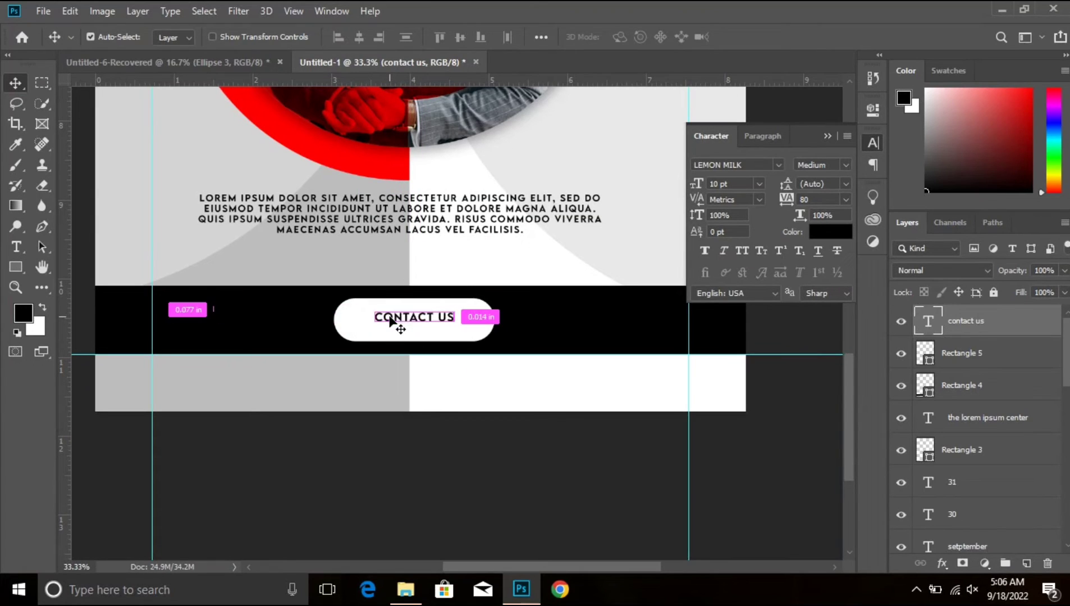
pyautogui.hotkey('ctrl', 't')
pyautogui.moveTo(452, 311); pyautogui.dragTo(475, 313)
pyautogui.press('Return')
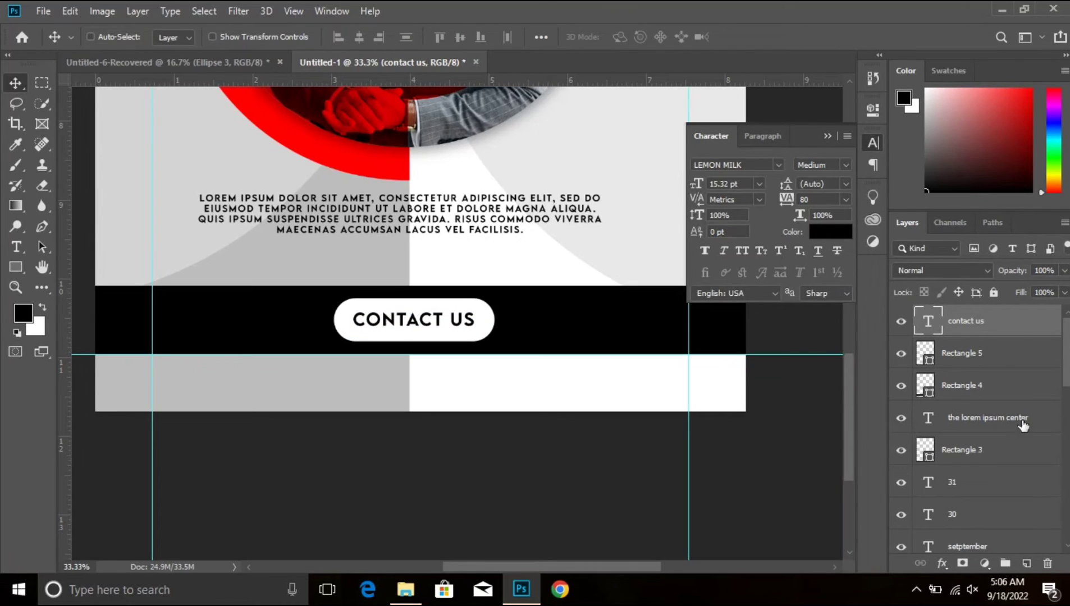
# Centre "contact us" and the white rounded shape on each other horizontally and vertically.
pyautogui.keyDown('ctrl'); pyautogui.click(1004, 366); pyautogui.keyUp('ctrl')
pyautogui.click(353, 38)
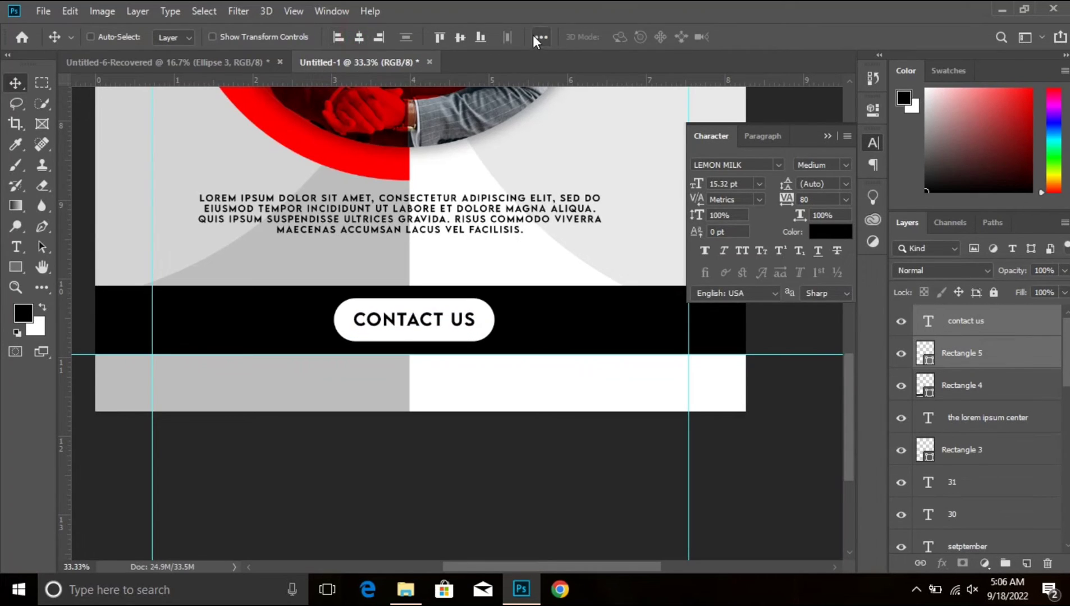
pyautogui.click(461, 38)
pyautogui.click(826, 138)
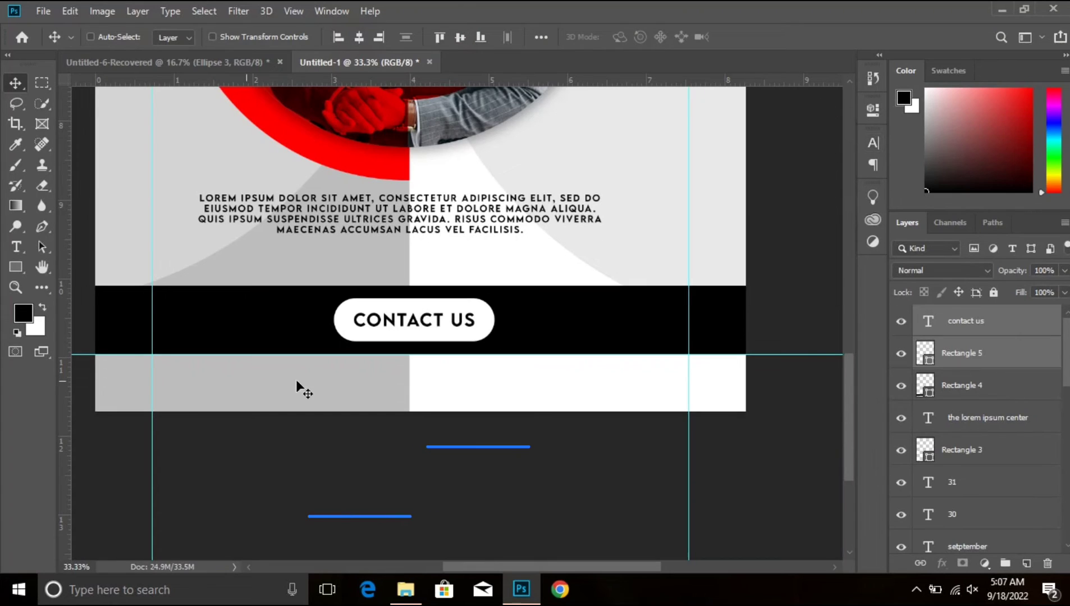
# Duplicate "contact us" to the left part of the black bar and replace the copy's text with a placeholder phone number.
pyautogui.click(991, 323)
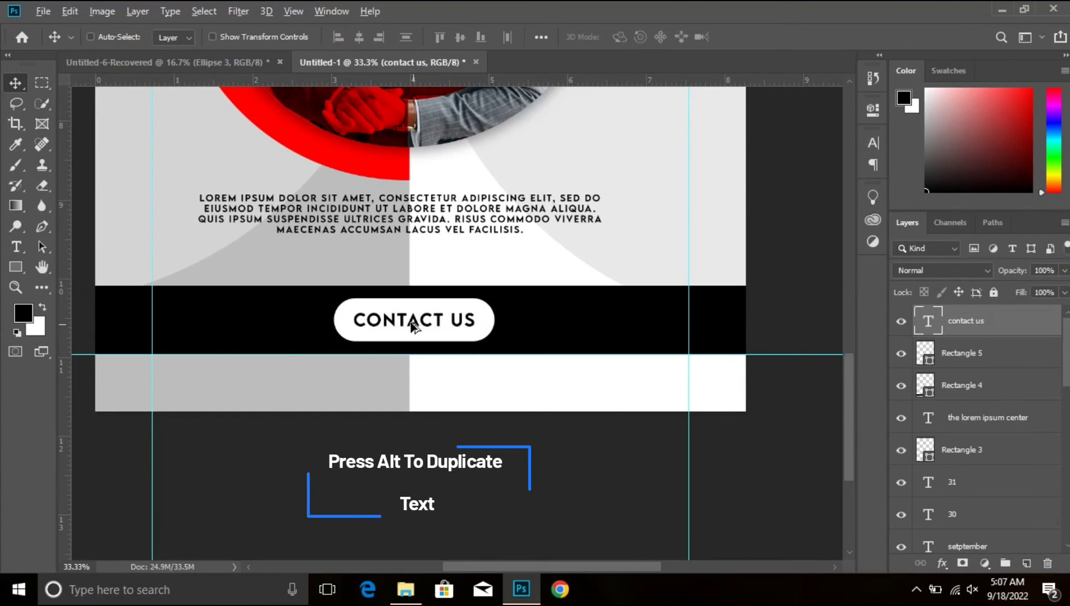
pyautogui.moveTo(413, 325); pyautogui.dragTo(203, 325)
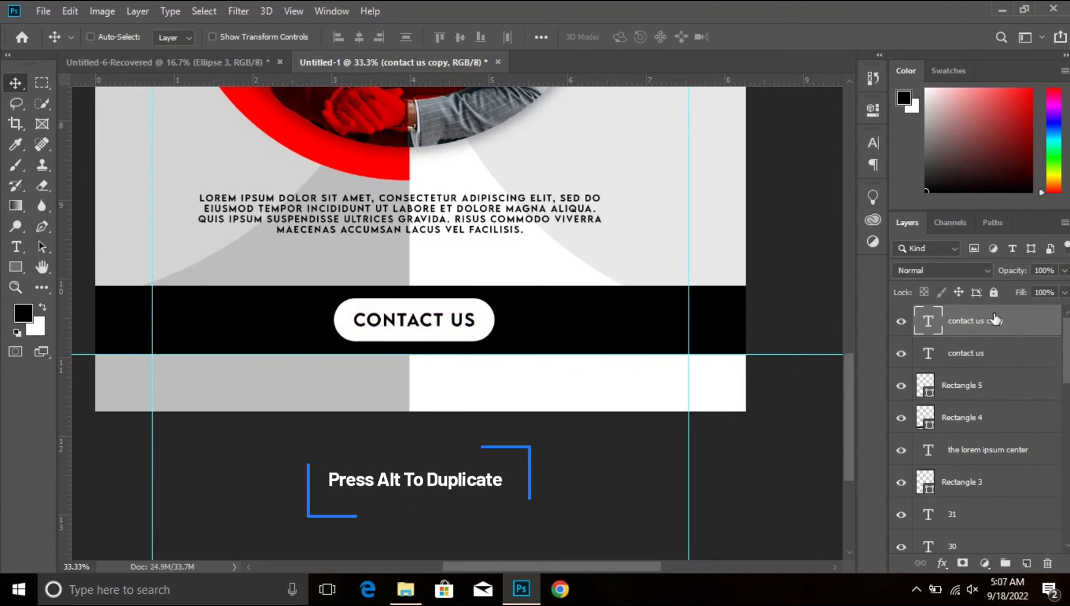
pyautogui.doubleClick(928, 321)
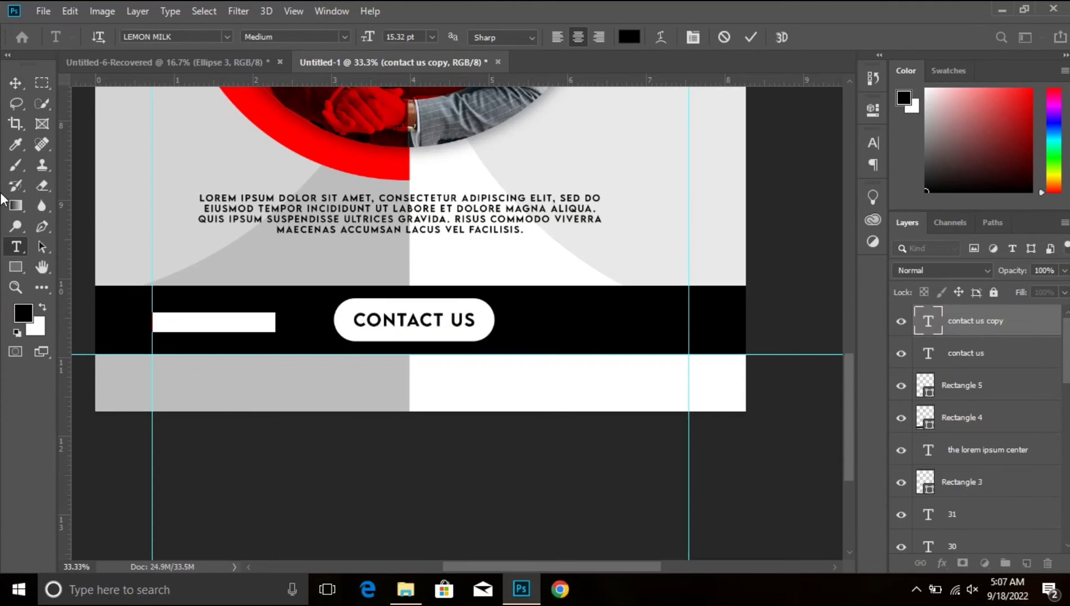
pyautogui.press('BackSpace')
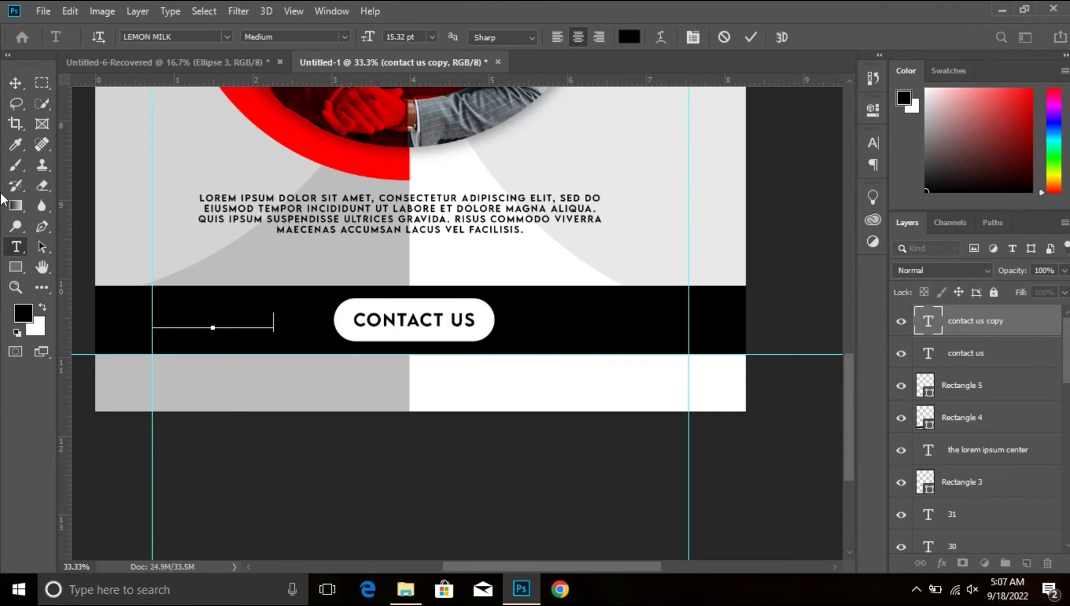
pyautogui.click(936, 328)
pyautogui.press('v')
# Set the phone number's text colour to white (ffffff).
pyautogui.click(872, 143)
pyautogui.click(839, 236)
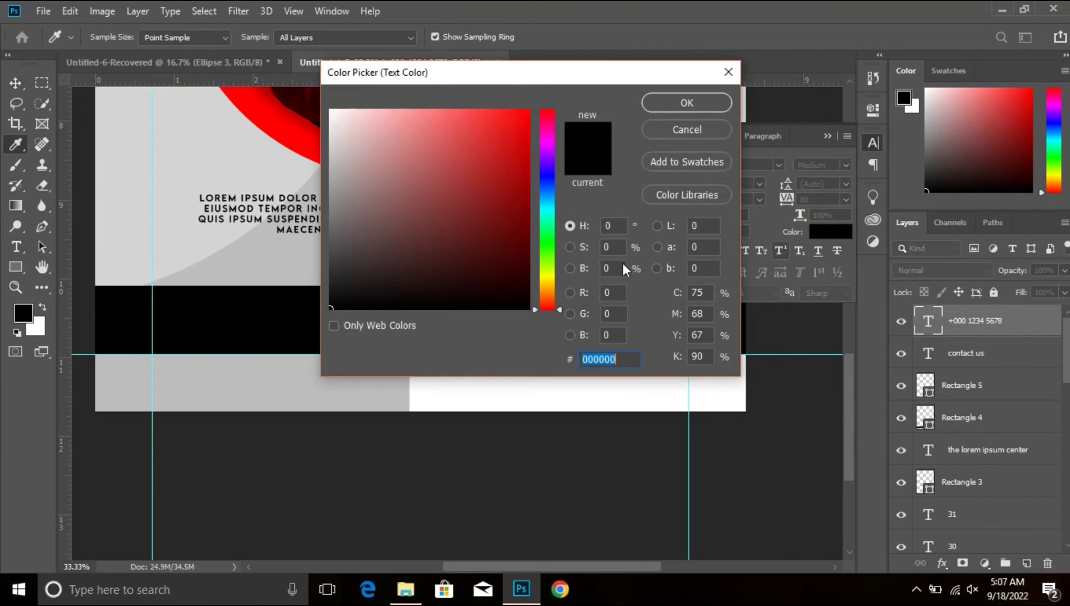
pyautogui.write('ffffff')
pyautogui.click(682, 105)
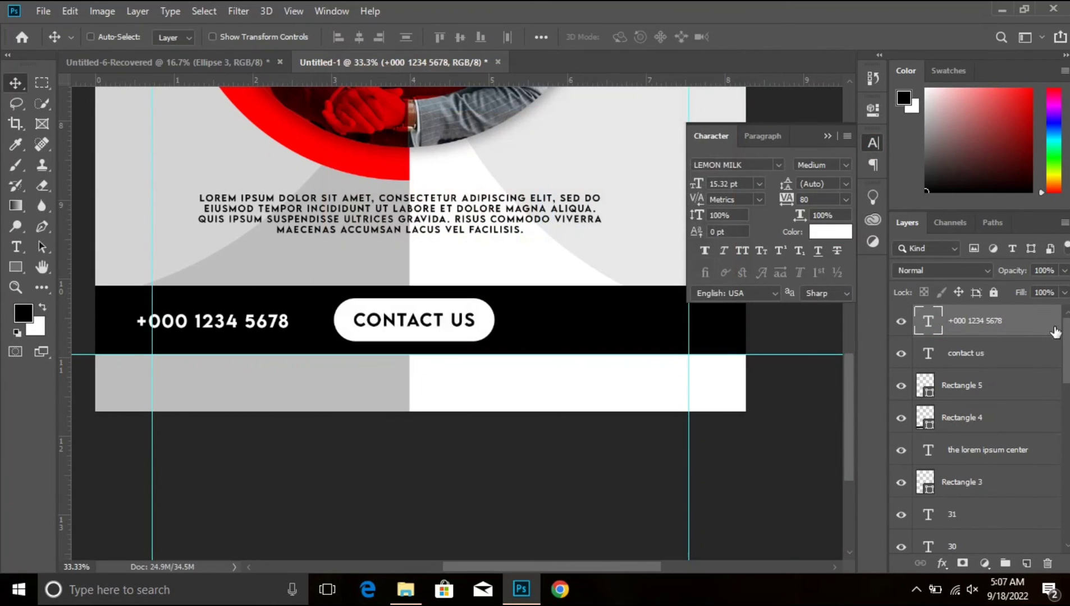
# Set the phone number to 10 pt with 180 tracking and start it at the flyer's left margin guide.
pyautogui.moveTo(208, 335)
pyautogui.mouseDown()
pyautogui.moveTo(246, 334)
pyautogui.moveTo(223, 335)
pyautogui.mouseUp()
pyautogui.write('10')
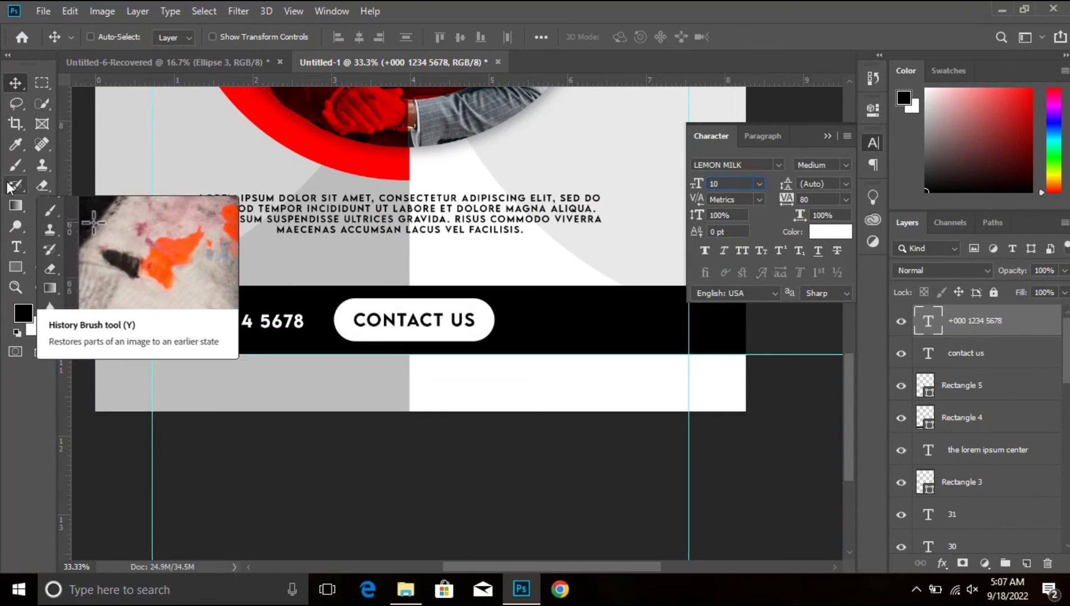
pyautogui.click(629, 5)
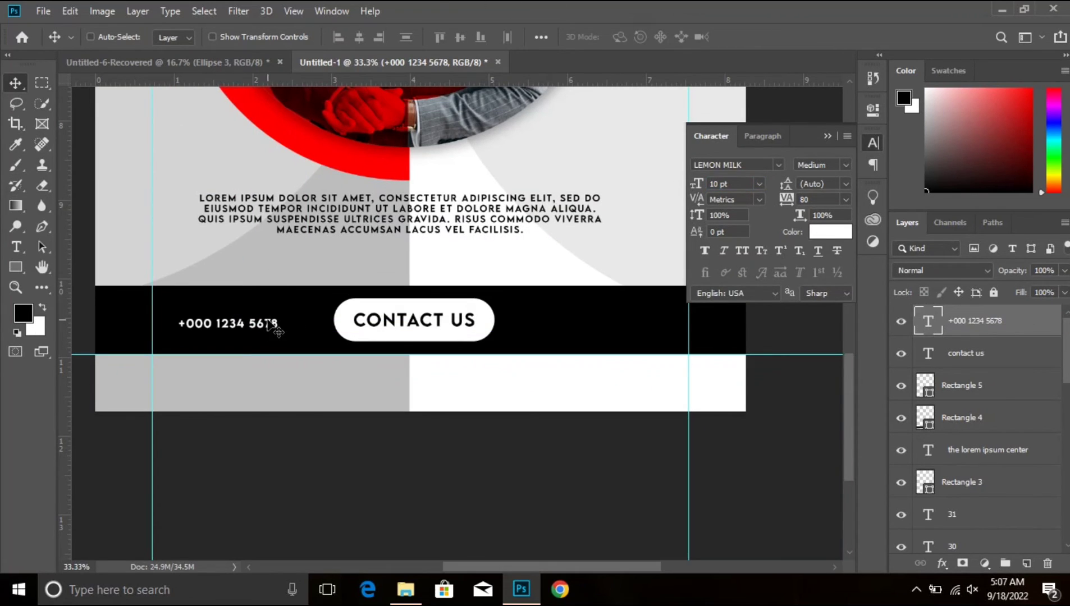
pyautogui.moveTo(278, 331); pyautogui.dragTo(250, 332)
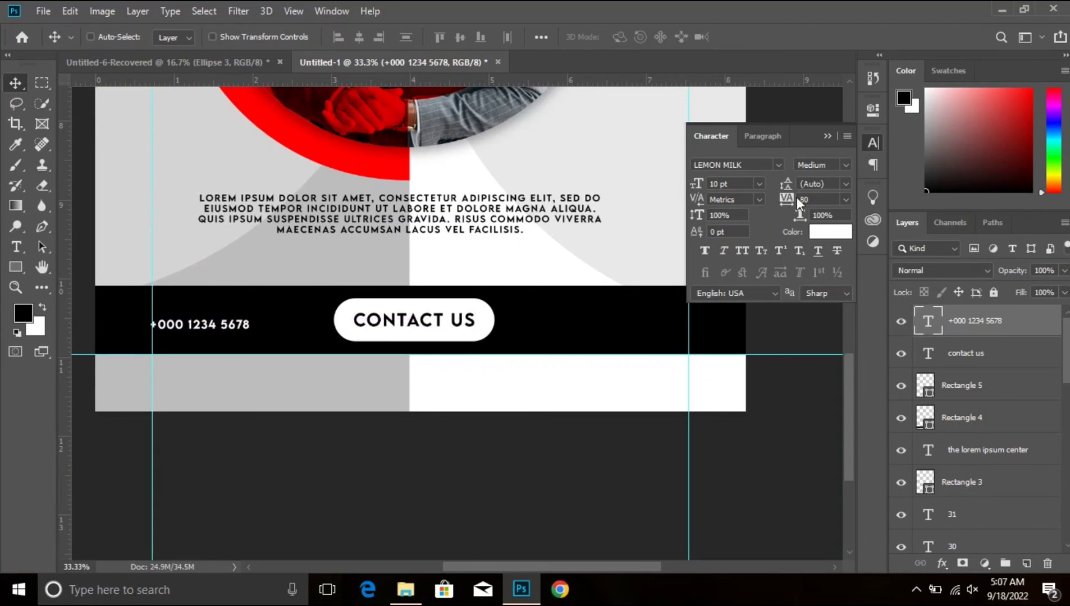
pyautogui.moveTo(792, 199); pyautogui.dragTo(814, 199)
pyautogui.moveTo(244, 335); pyautogui.dragTo(663, 337)
pyautogui.doubleClick(937, 322)
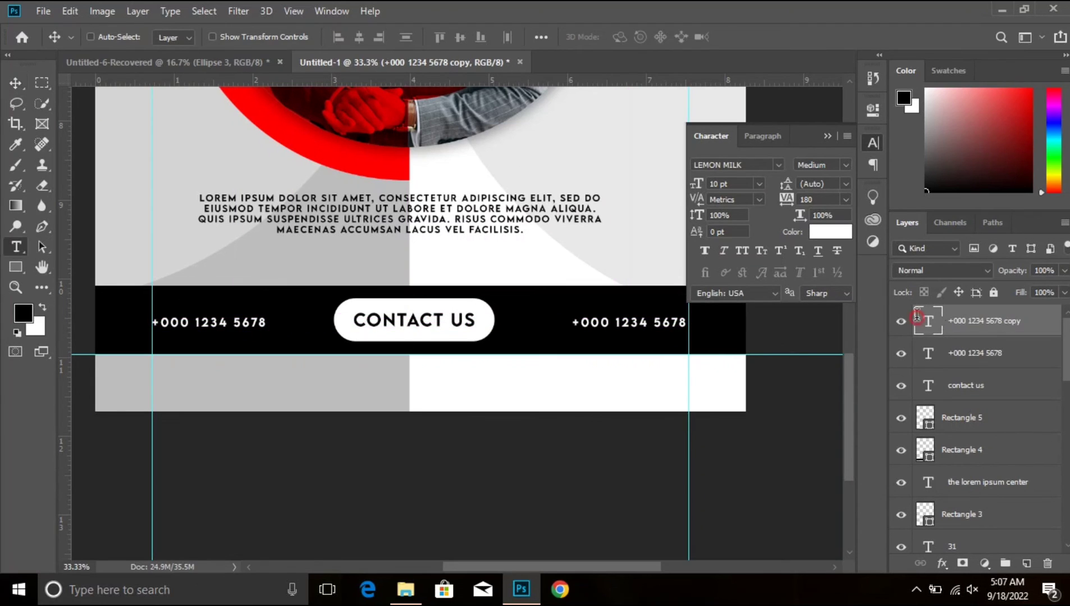
pyautogui.write('www.website.')
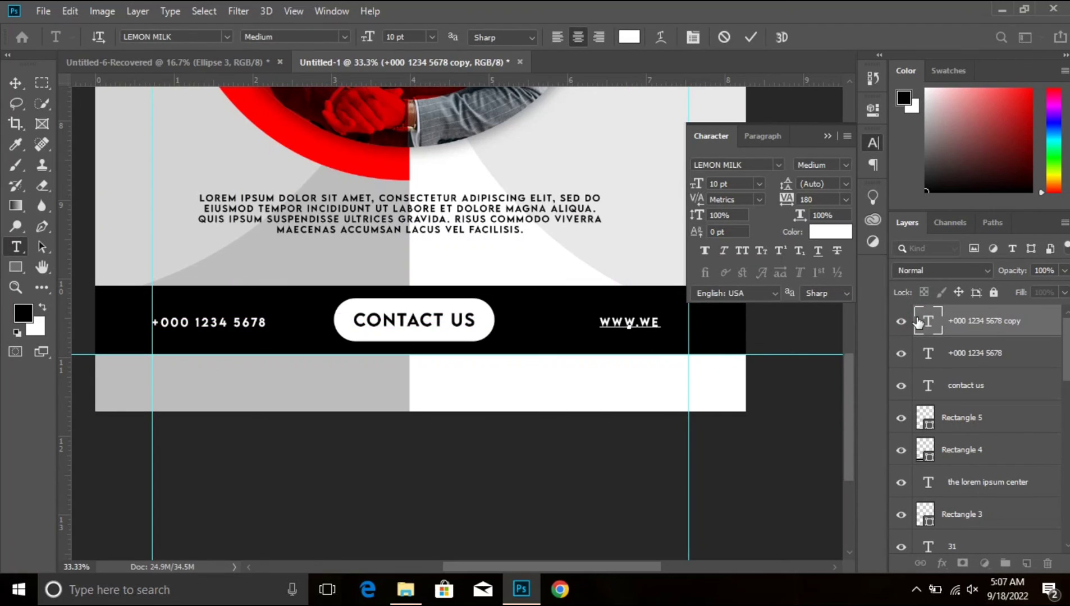
pyautogui.write('com')
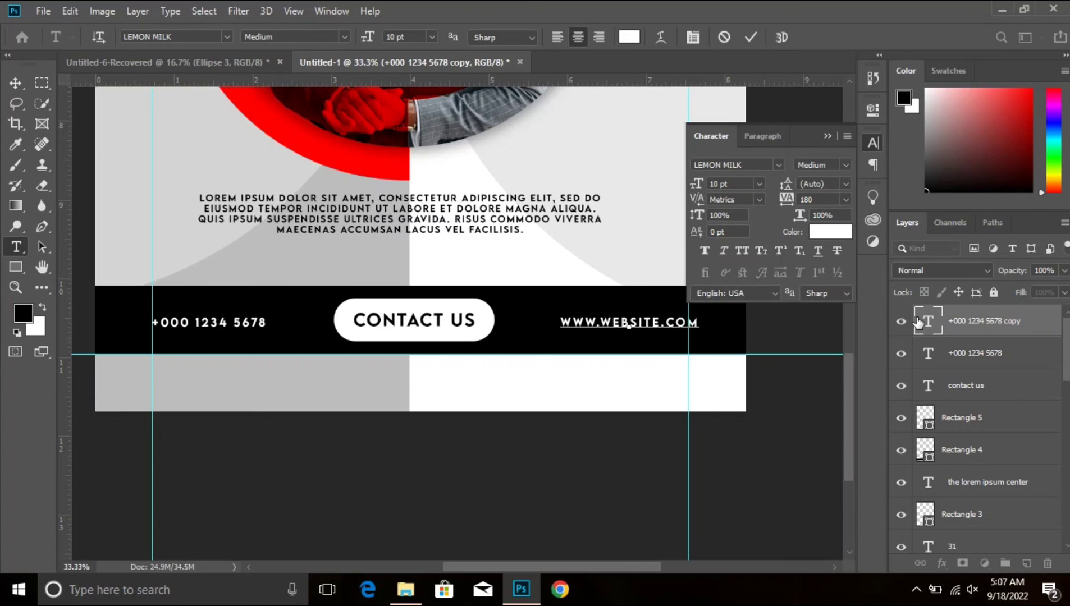
pyautogui.click(1030, 309)
pyautogui.press('v')
pyautogui.press('Left')
pyautogui.press('Left')
pyautogui.press('Left')
pyautogui.press('Left')
pyautogui.press('Left')
pyautogui.press('Left')
pyautogui.press('Left')
pyautogui.press('Left')
pyautogui.press('Left')
pyautogui.press('Left')
pyautogui.press('Left')
pyautogui.press('Left')
pyautogui.press('Left')
pyautogui.press('Left')
pyautogui.press('Left')
pyautogui.press('Left')
pyautogui.press('Left')
pyautogui.press('Left')
pyautogui.press('Left')
pyautogui.press('Left')
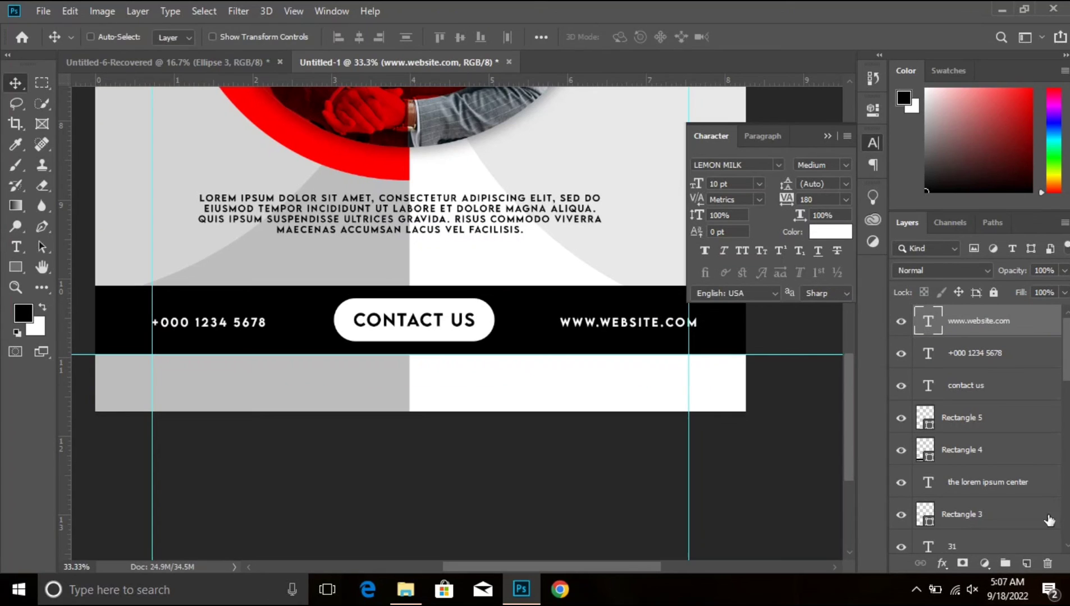
pyautogui.press('Left')
pyautogui.press('Left')
pyautogui.press('Left')
pyautogui.press('Left')
pyautogui.press('Left')
pyautogui.press('Left')
pyautogui.press('Left')
pyautogui.press('Left')
pyautogui.press('Left')
pyautogui.press('Left')
pyautogui.press('Left')
pyautogui.press('Left')
pyautogui.press('Left')
pyautogui.press('Left')
pyautogui.press('Left')
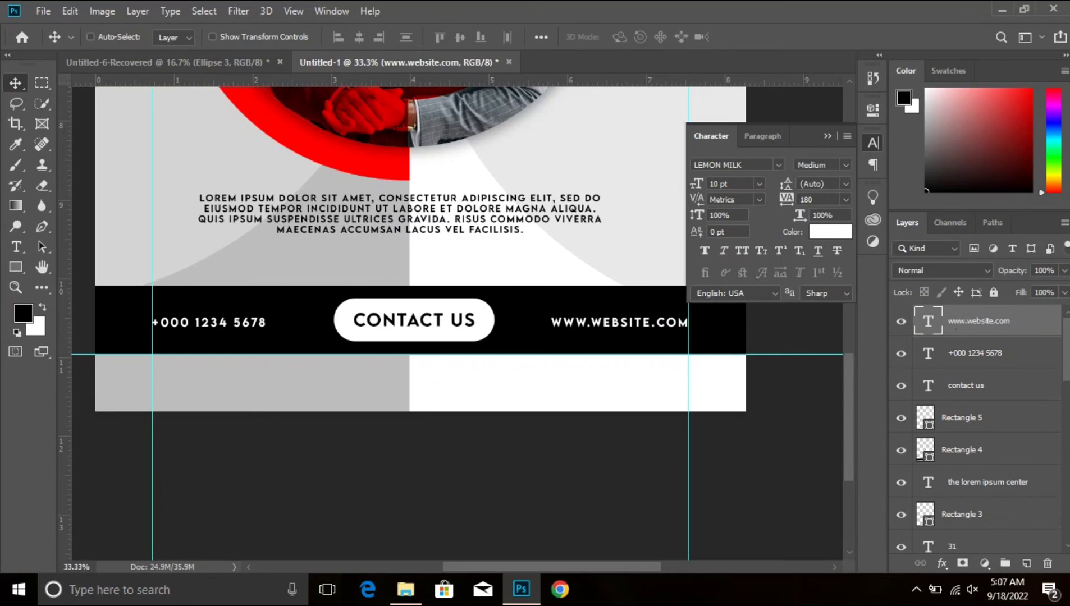
pyautogui.press('Right')
pyautogui.press('Right')
pyautogui.press('Right')
pyautogui.press('Right')
pyautogui.press('Right')
pyautogui.press('Right')
pyautogui.hotkey('ctrl', '-')
pyautogui.hotkey('ctrl', '-')
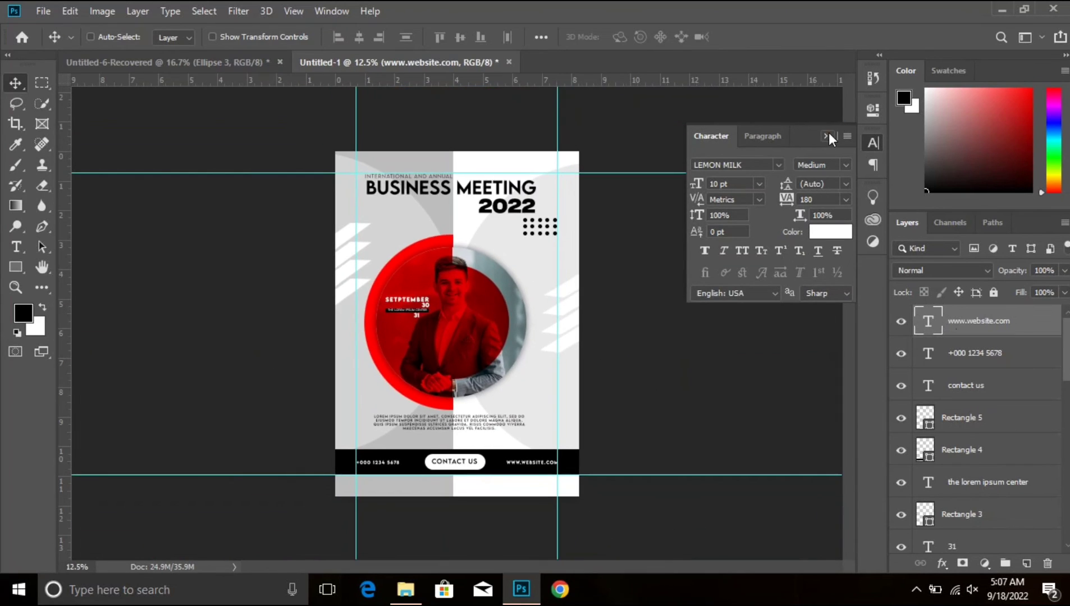
pyautogui.click(827, 136)
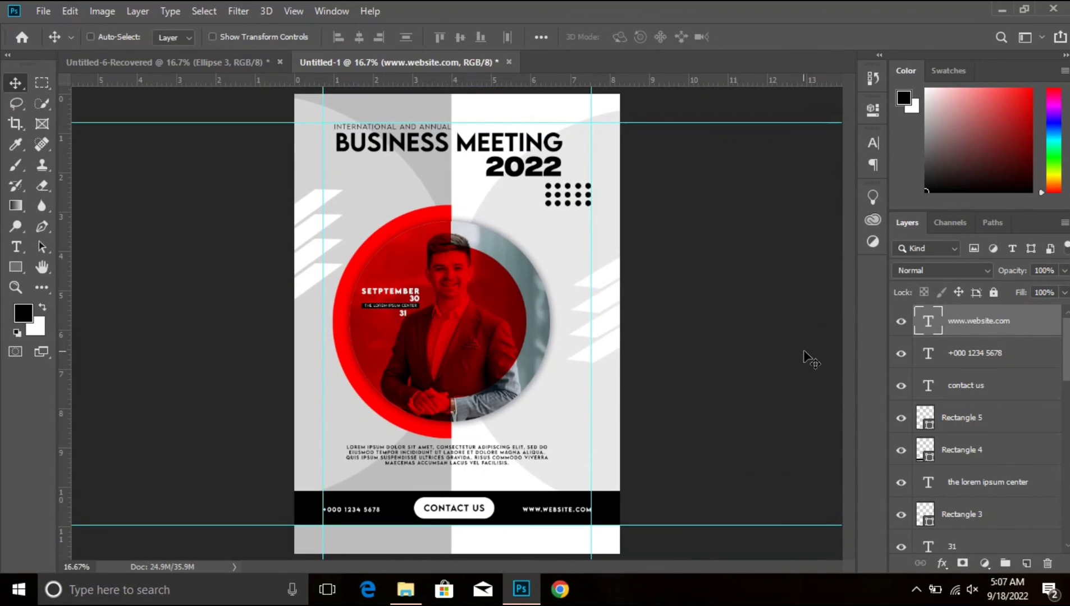